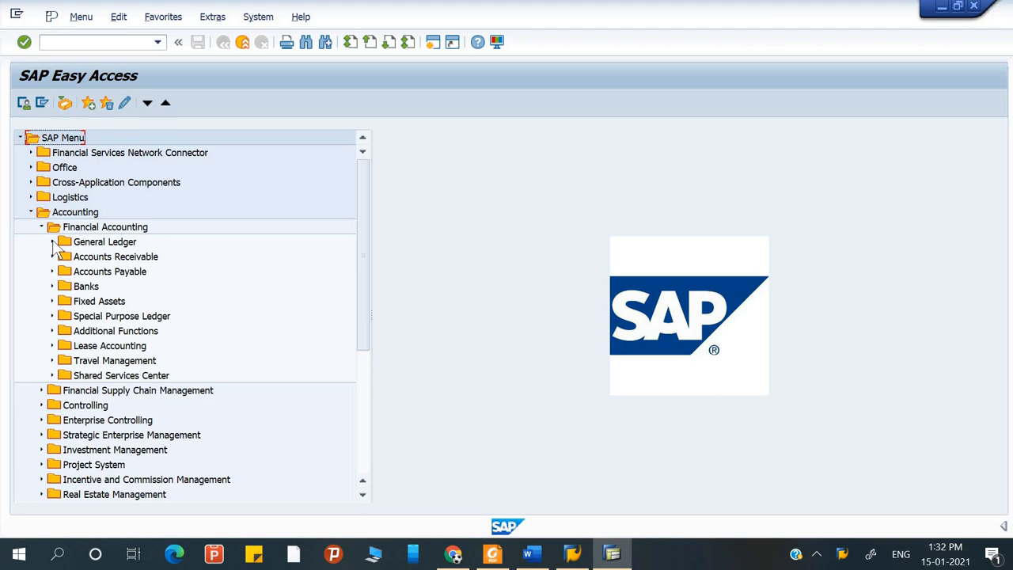
# Browse the General Ledger master records for the individual G/L account processing transactions, collapsing the Master Records folders when done
pyautogui.click(53, 241)
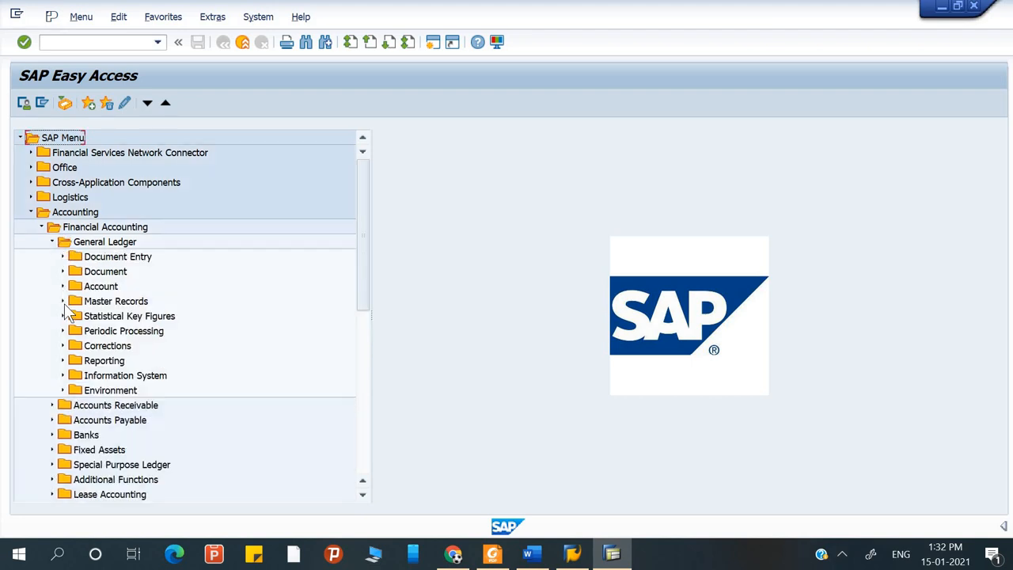
pyautogui.click(63, 302)
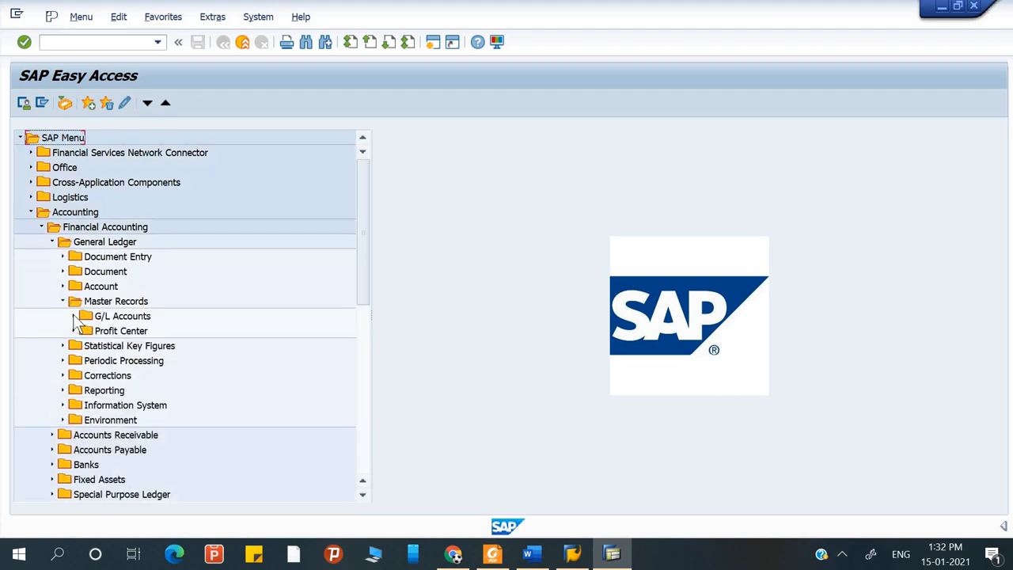
pyautogui.click(73, 316)
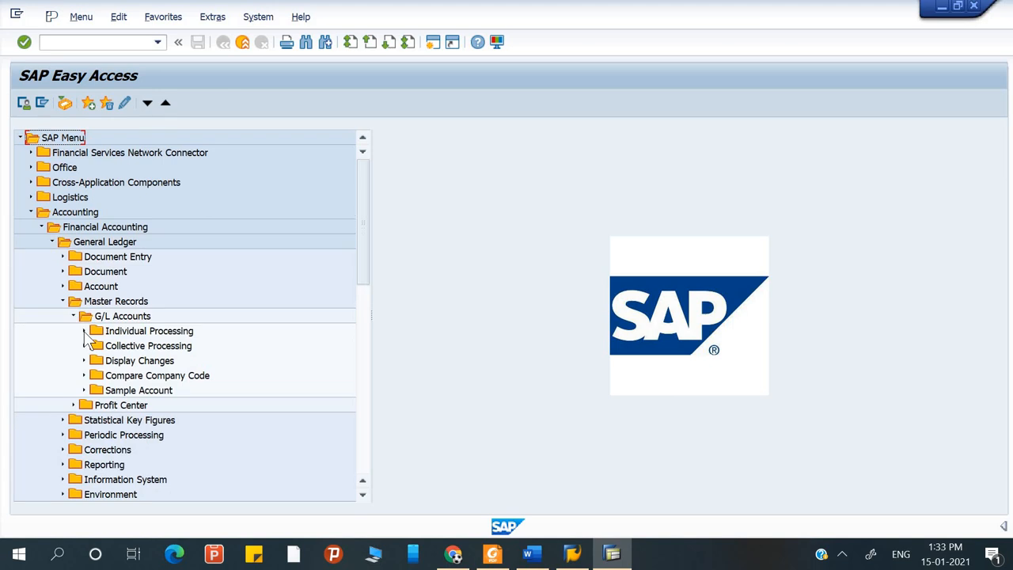
pyautogui.click(84, 331)
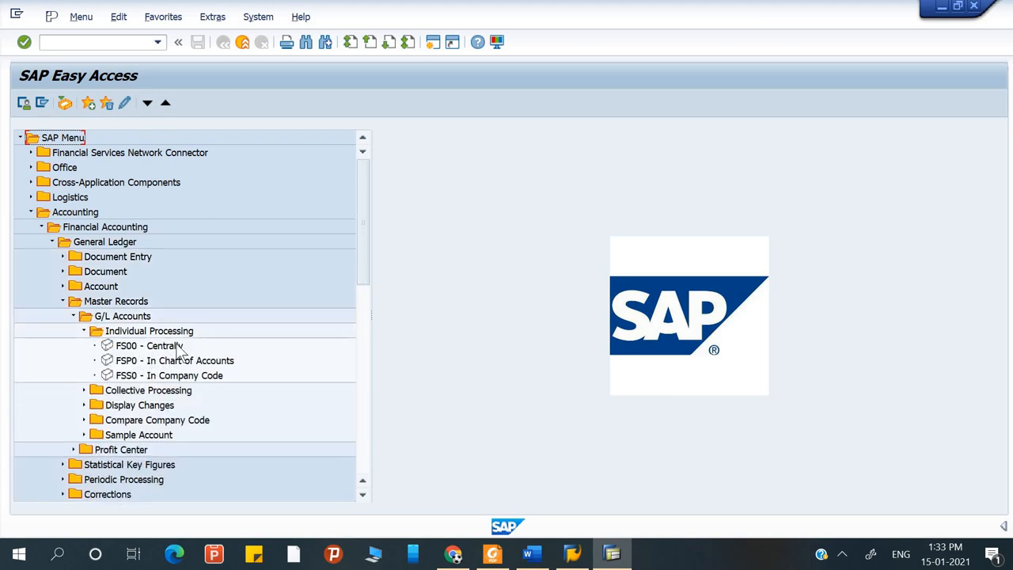
pyautogui.click(84, 332)
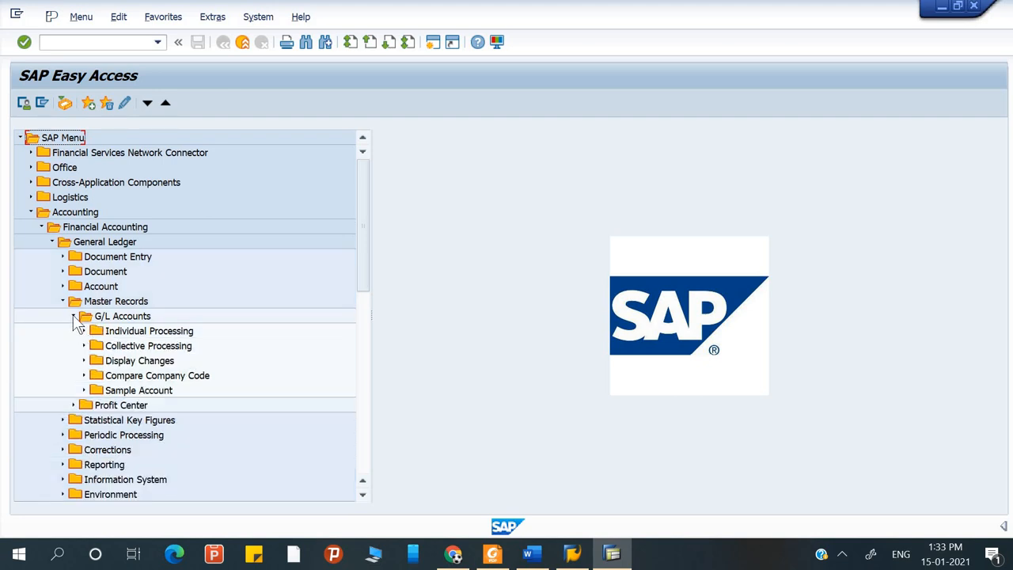
pyautogui.click(73, 318)
pyautogui.click(74, 316)
pyautogui.click(74, 317)
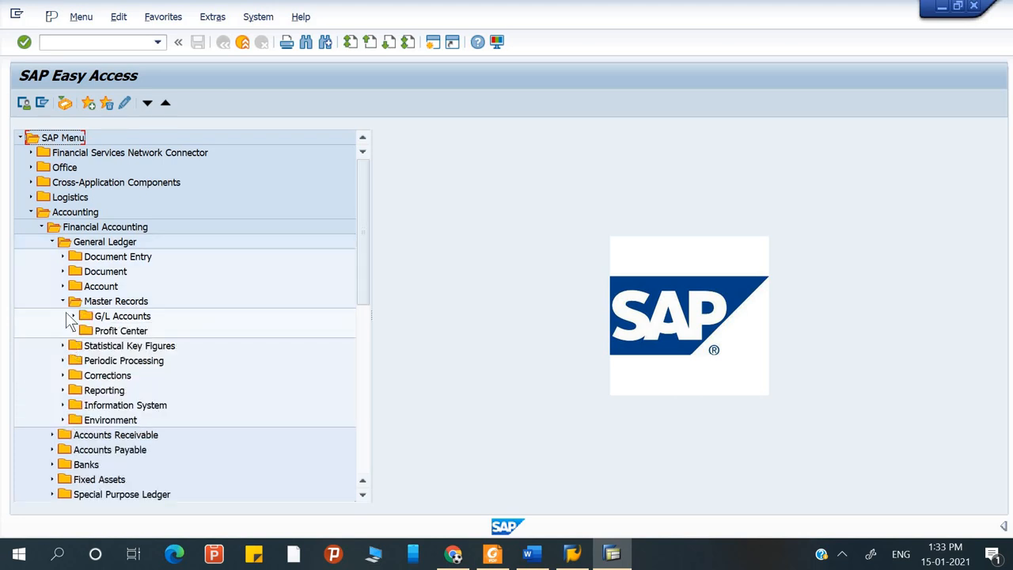
pyautogui.click(64, 302)
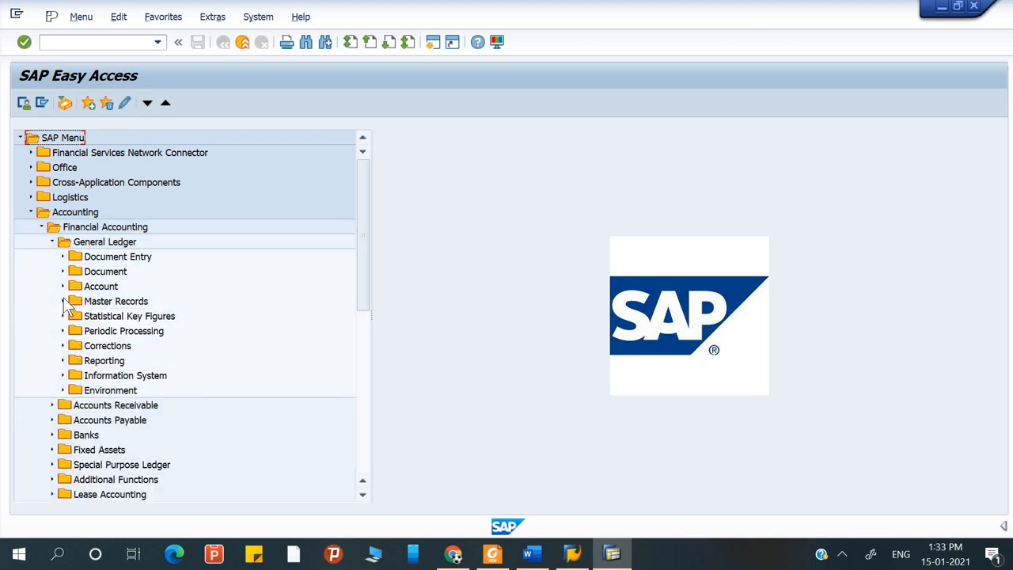
# Open the central G/L account maintenance with transaction code FS00
pyautogui.click(99, 43)
pyautogui.write('FS00')
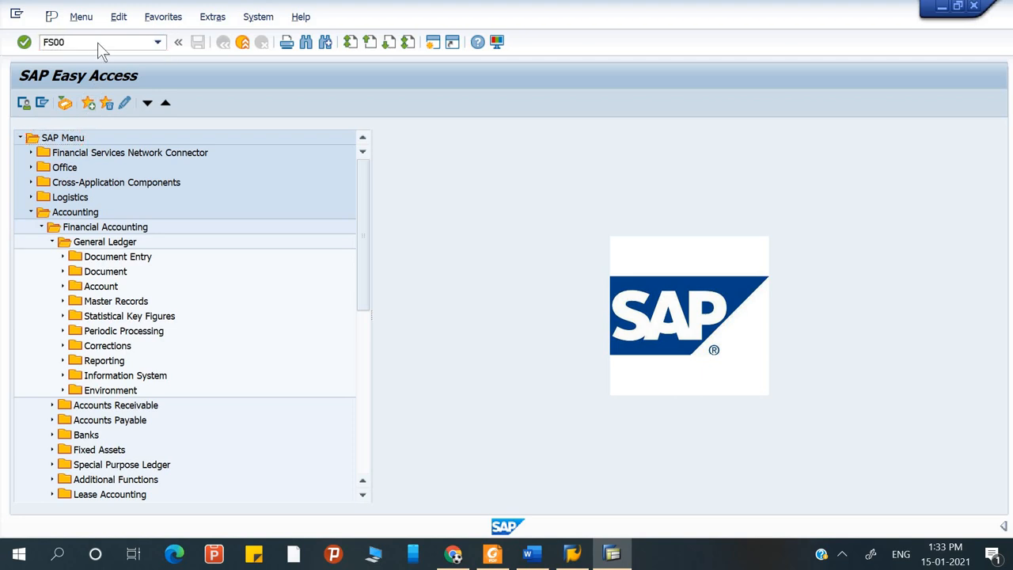
pyautogui.press('Return')
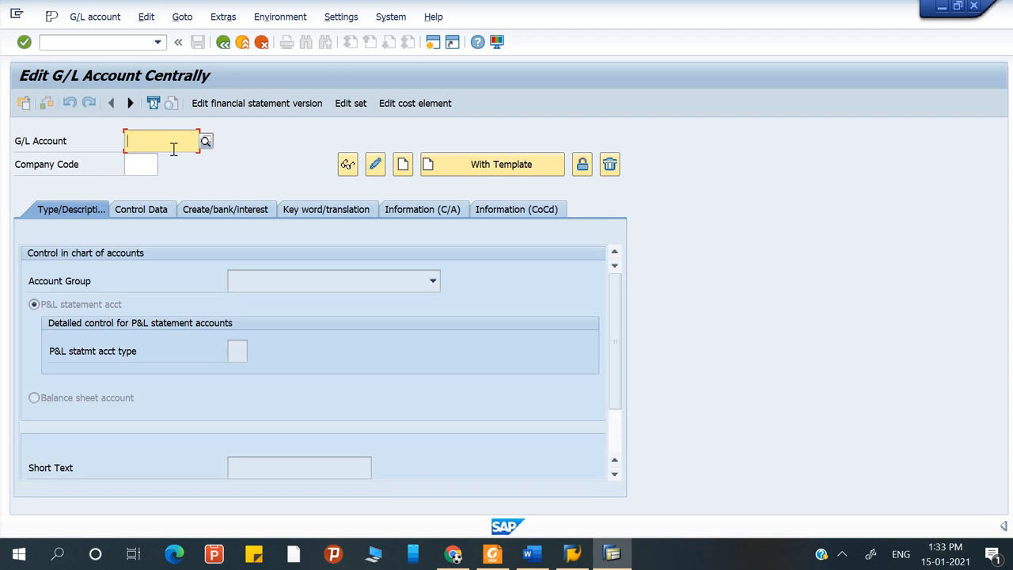
# Start creating a new G/L account 20211 in company code 1000 without a template
pyautogui.write('20')
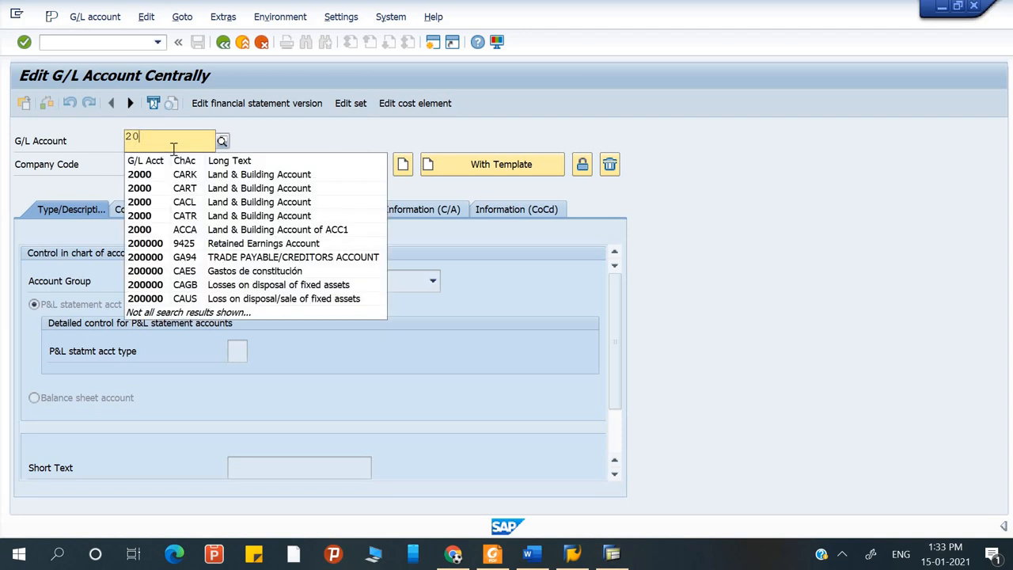
pyautogui.write('21')
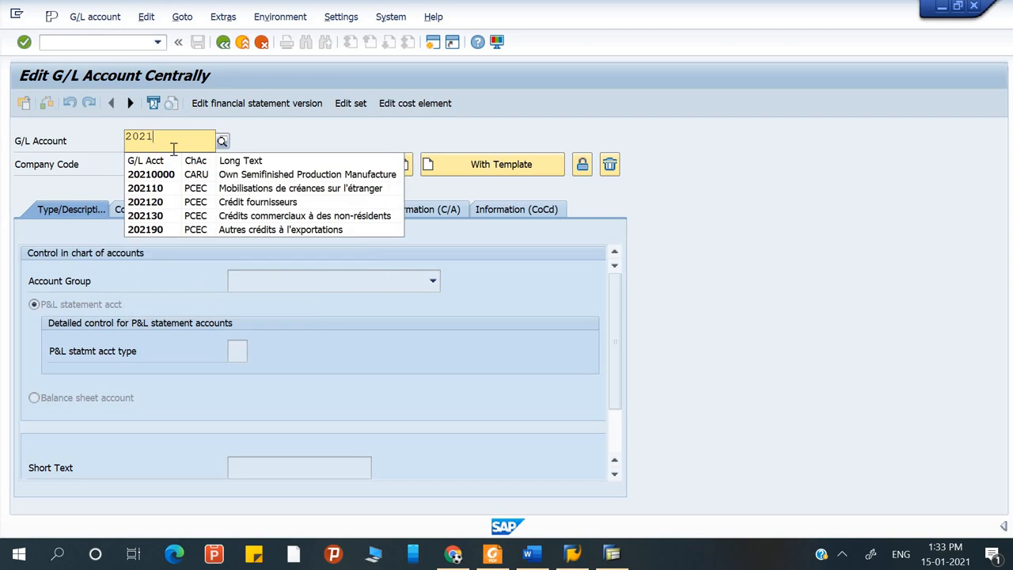
pyautogui.write('1')
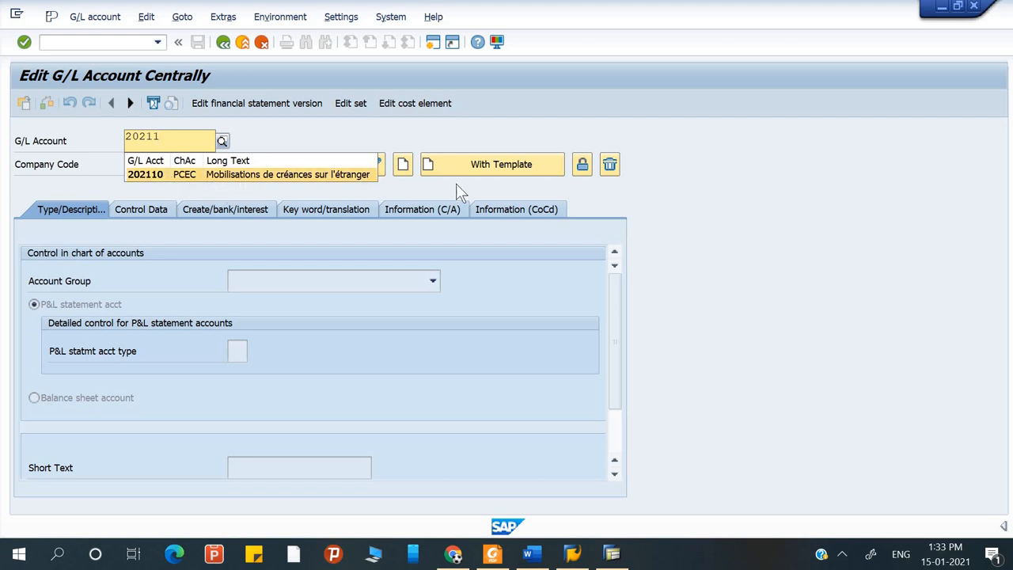
pyautogui.click(401, 133)
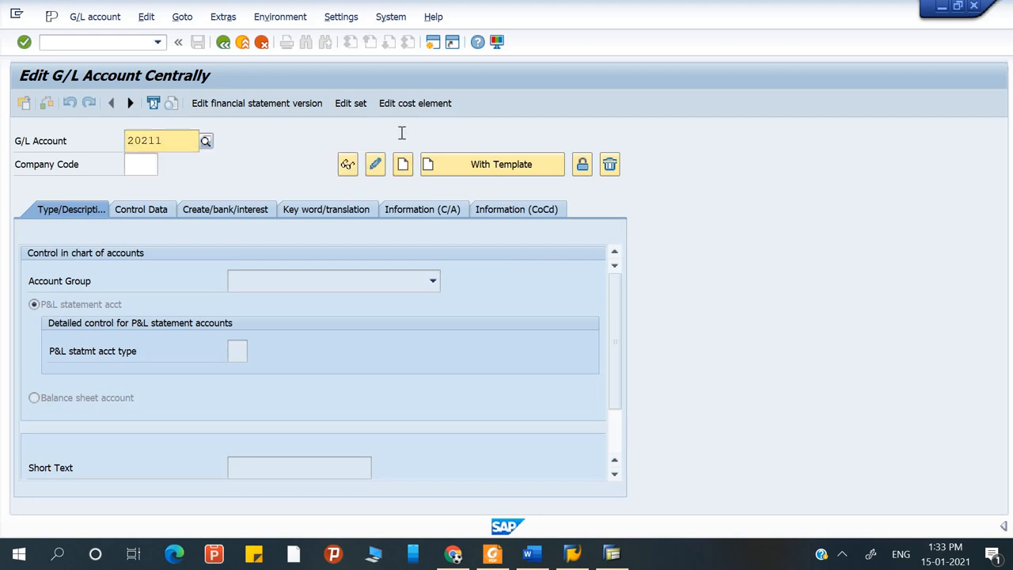
pyautogui.click(141, 165)
pyautogui.write('1000')
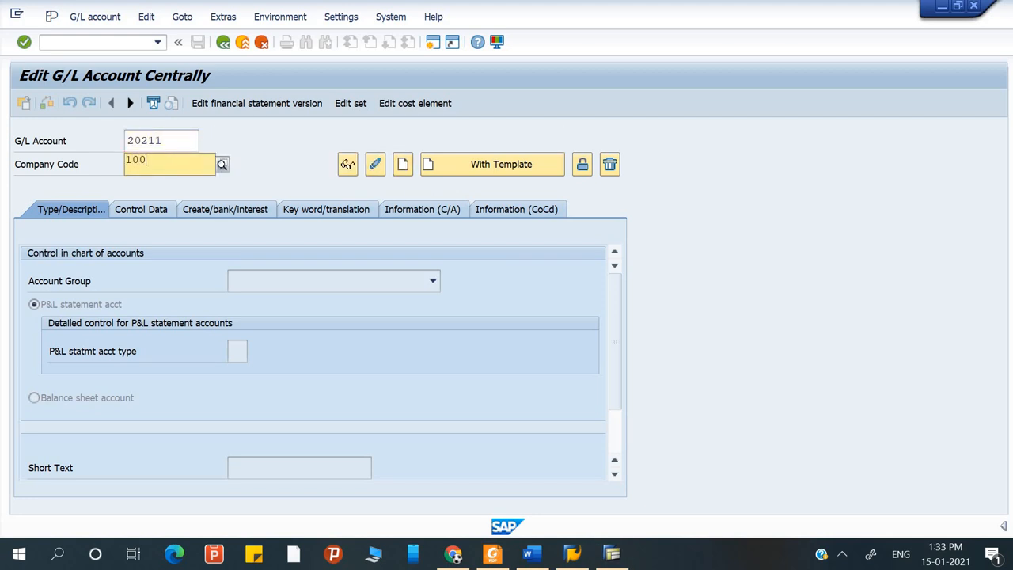
pyautogui.press('Tab')
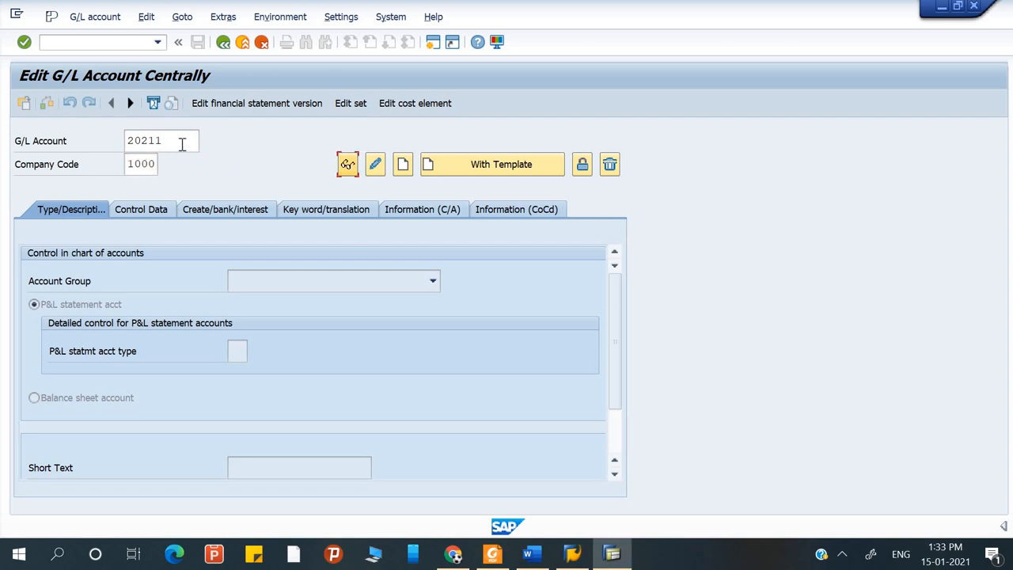
pyautogui.click(181, 143)
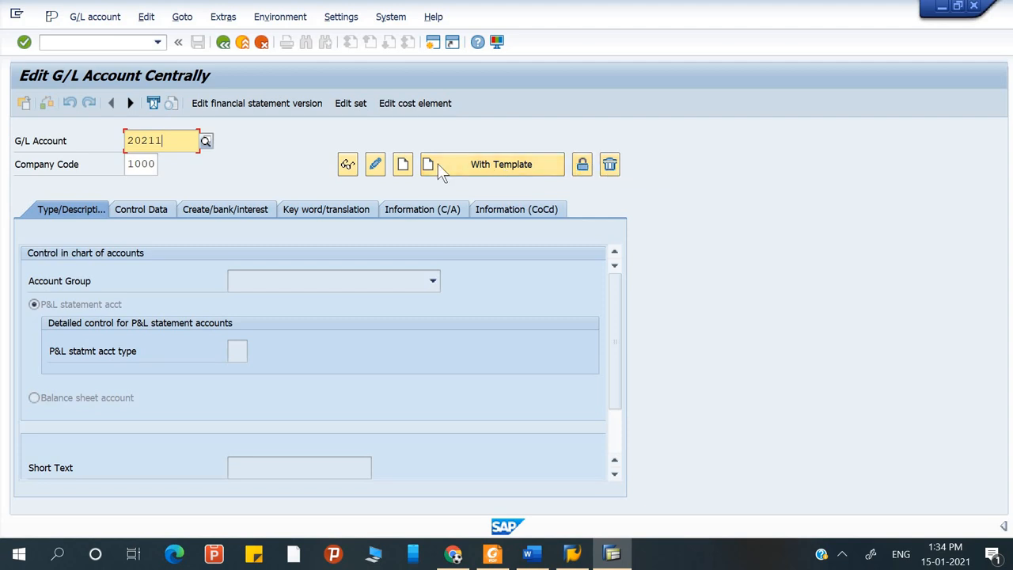
pyautogui.click(405, 168)
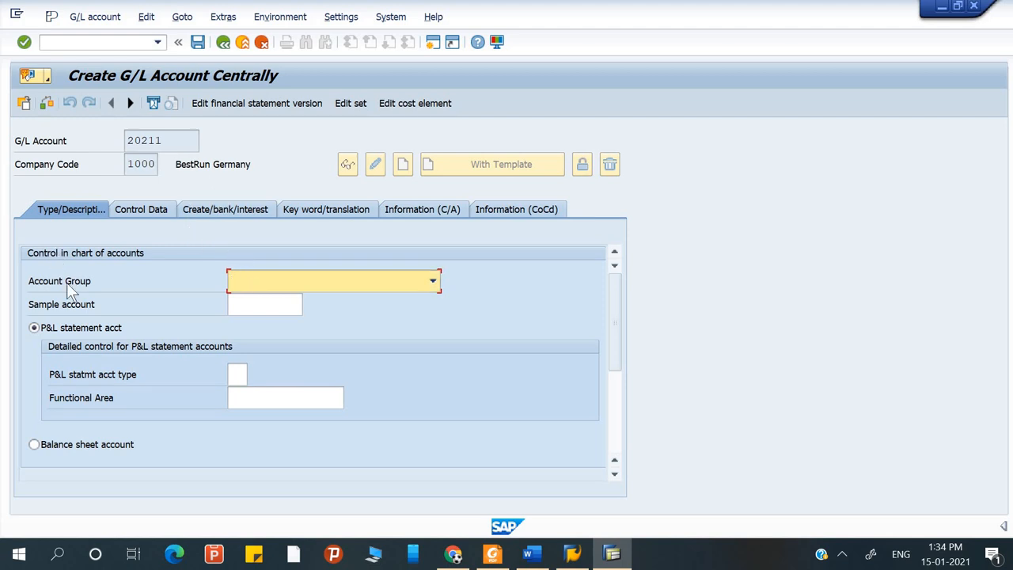
# Review the account groups available for the new G/L account without choosing one
pyautogui.click(433, 282)
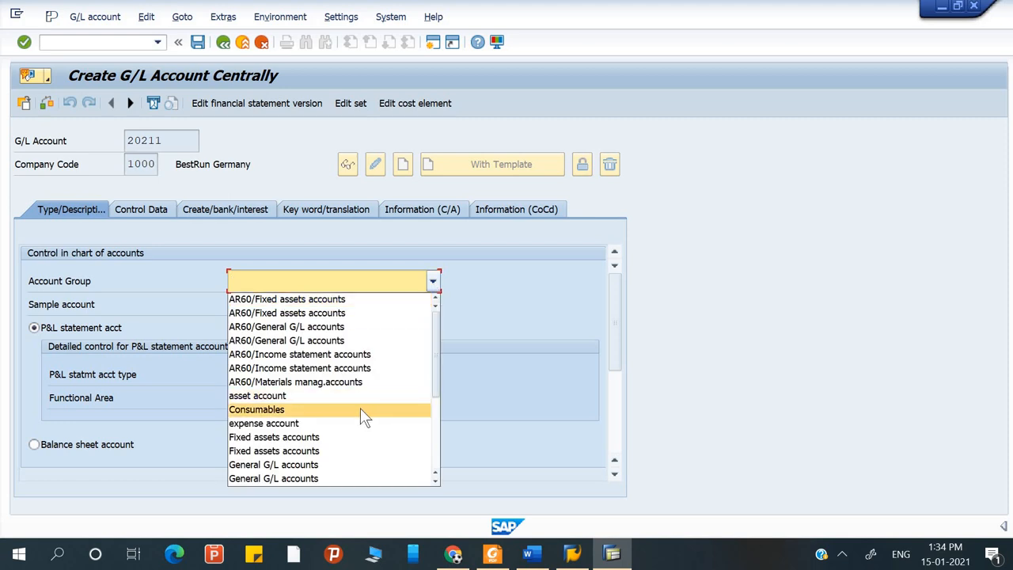
pyautogui.scroll(-2, 360, 412)
pyautogui.scroll(2, 361, 412)
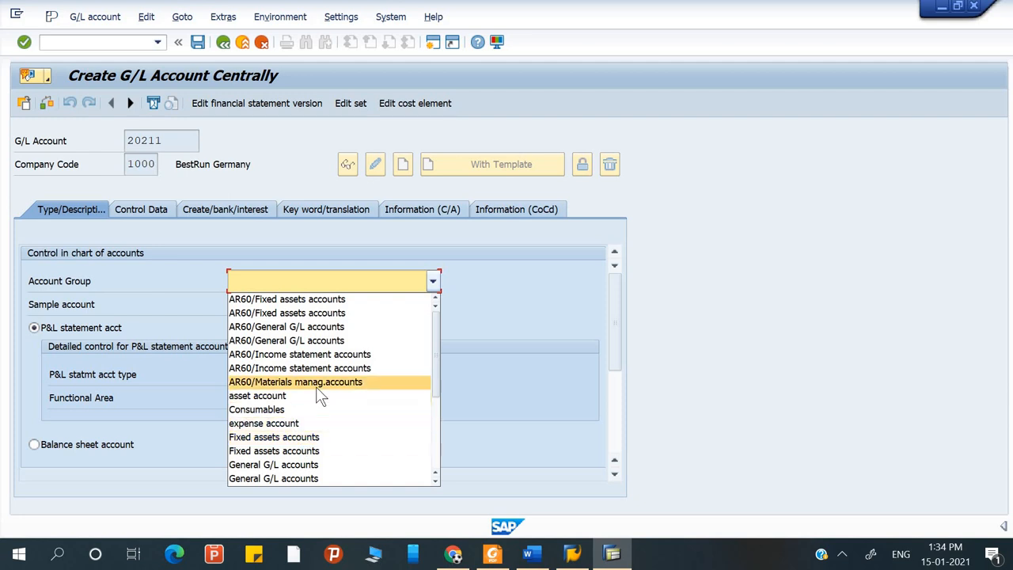
pyautogui.scroll(-4, 316, 388)
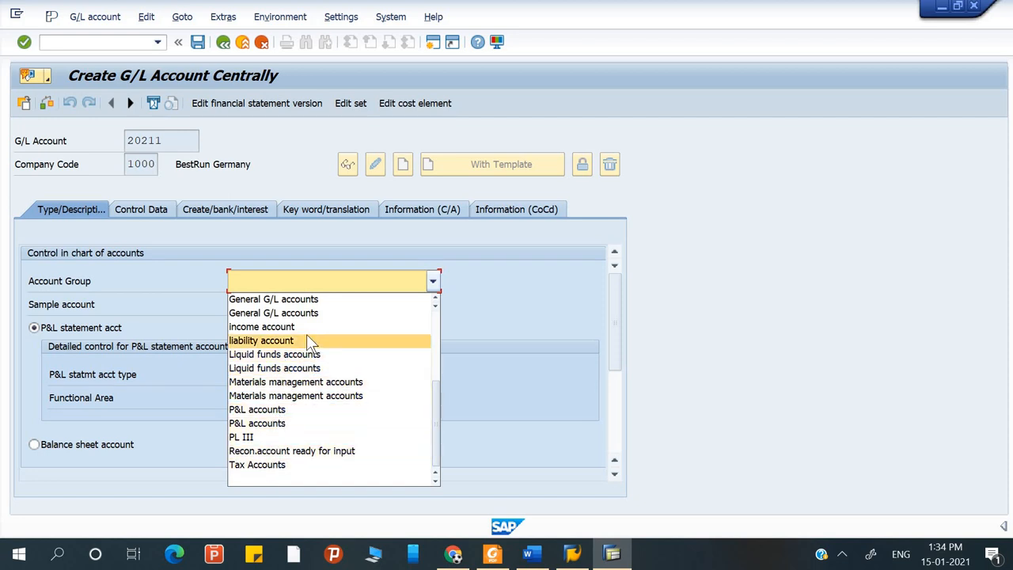
pyautogui.scroll(3, 307, 337)
pyautogui.scroll(1, 308, 342)
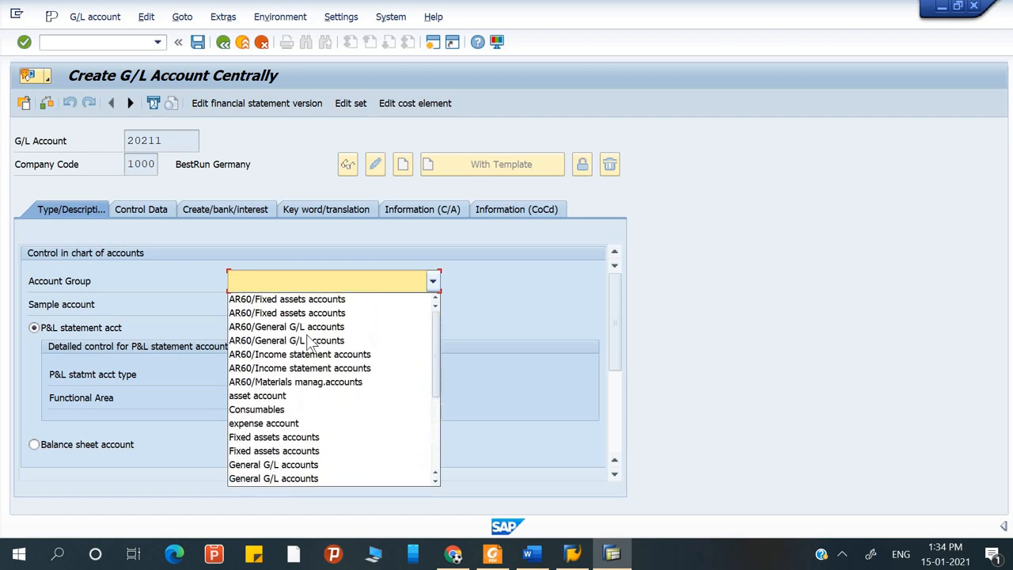
pyautogui.click(133, 277)
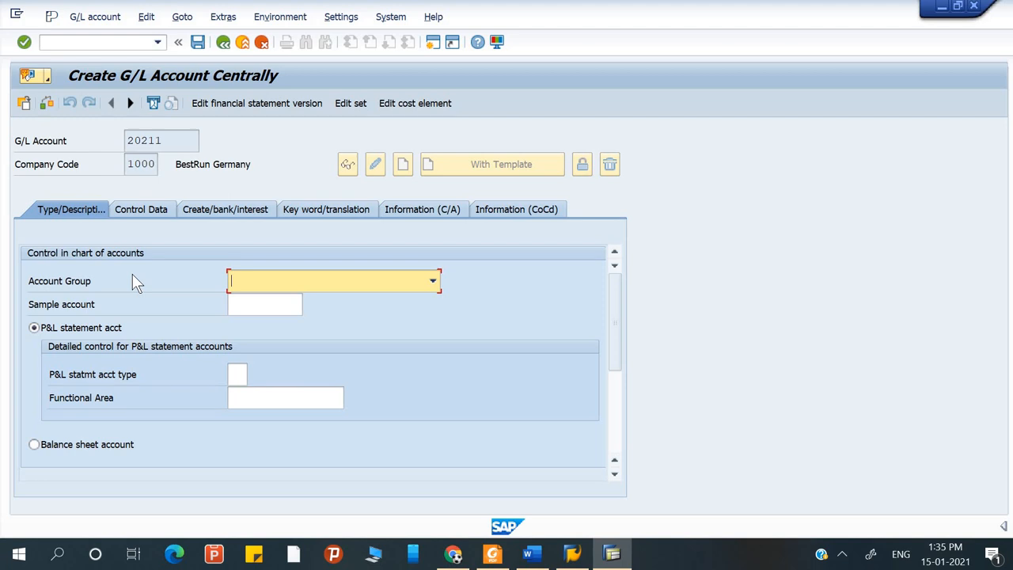
# Assign the account group General G/L accounts and classify the new account as a balance sheet account
pyautogui.click(433, 282)
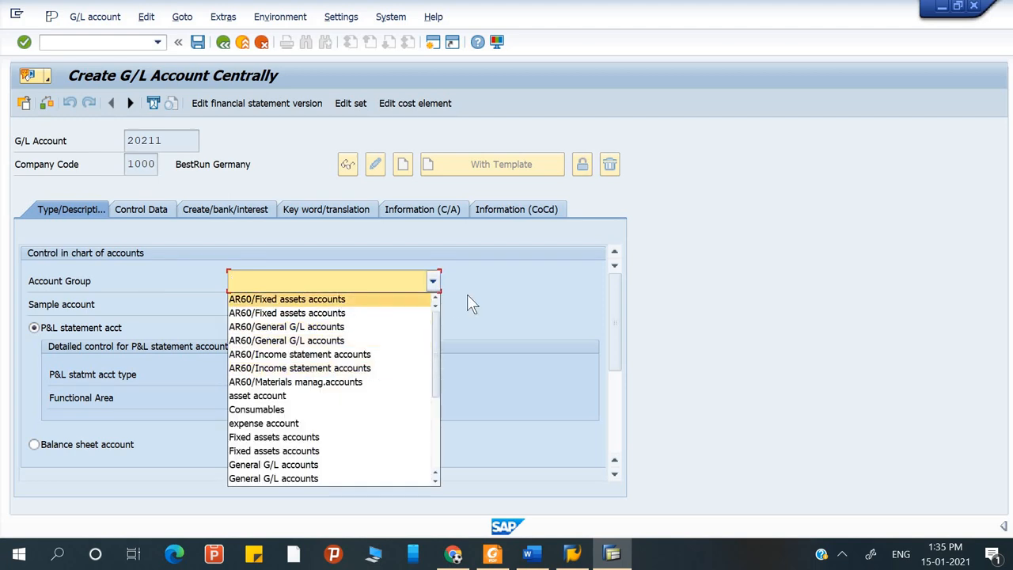
pyautogui.click(444, 287)
pyautogui.click(434, 281)
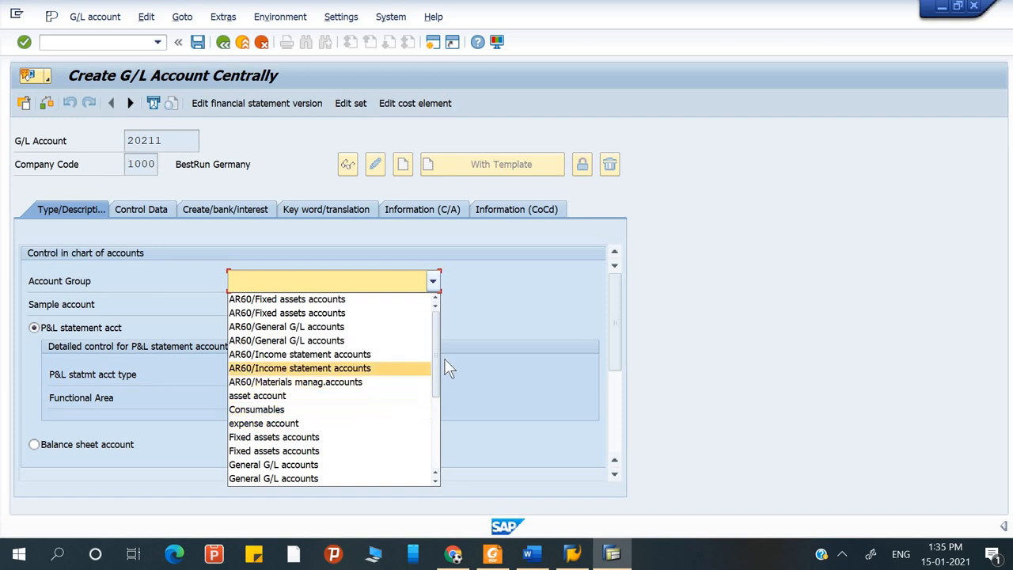
pyautogui.moveTo(438, 367); pyautogui.dragTo(422, 404)
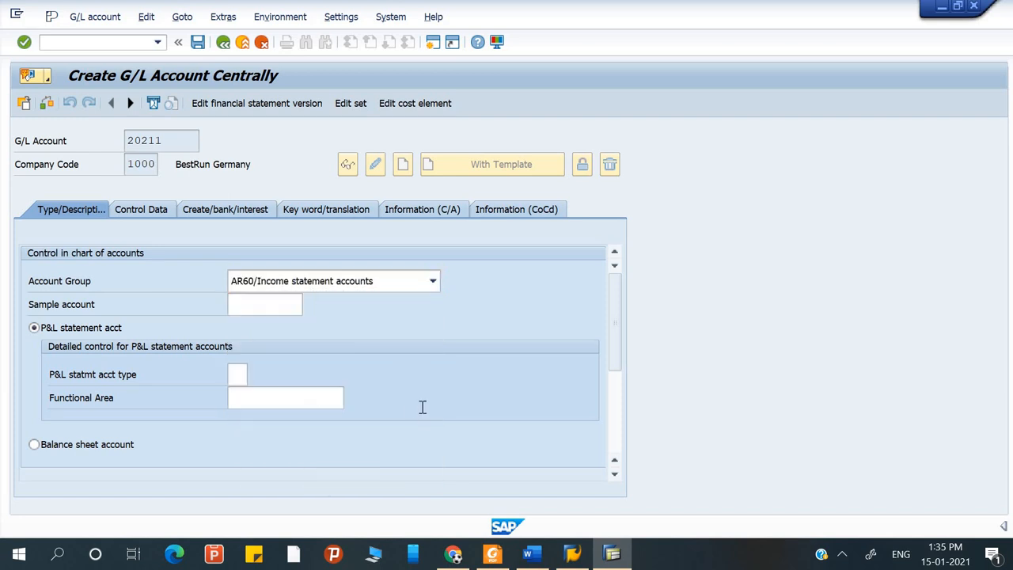
pyautogui.click(433, 283)
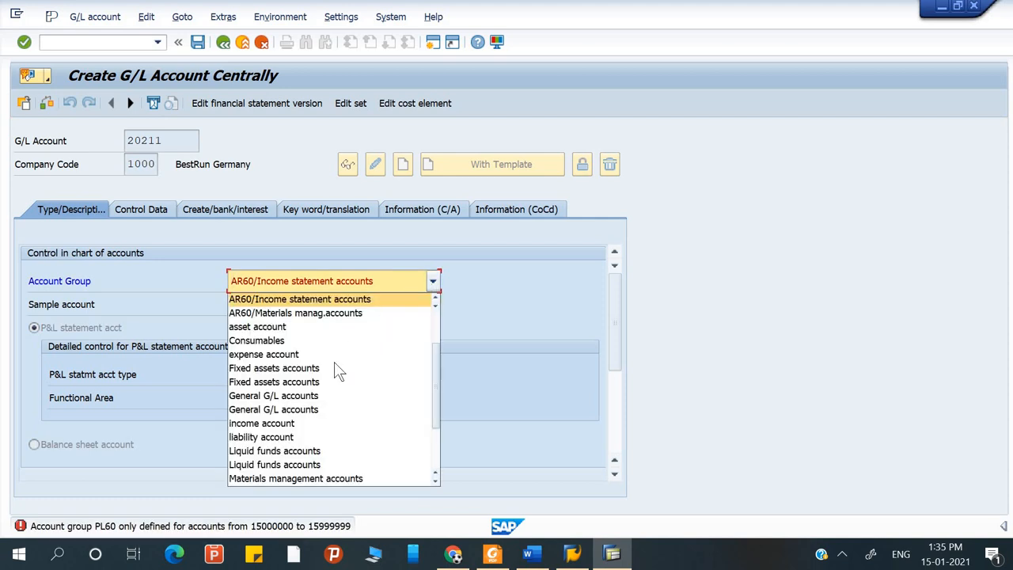
pyautogui.click(291, 402)
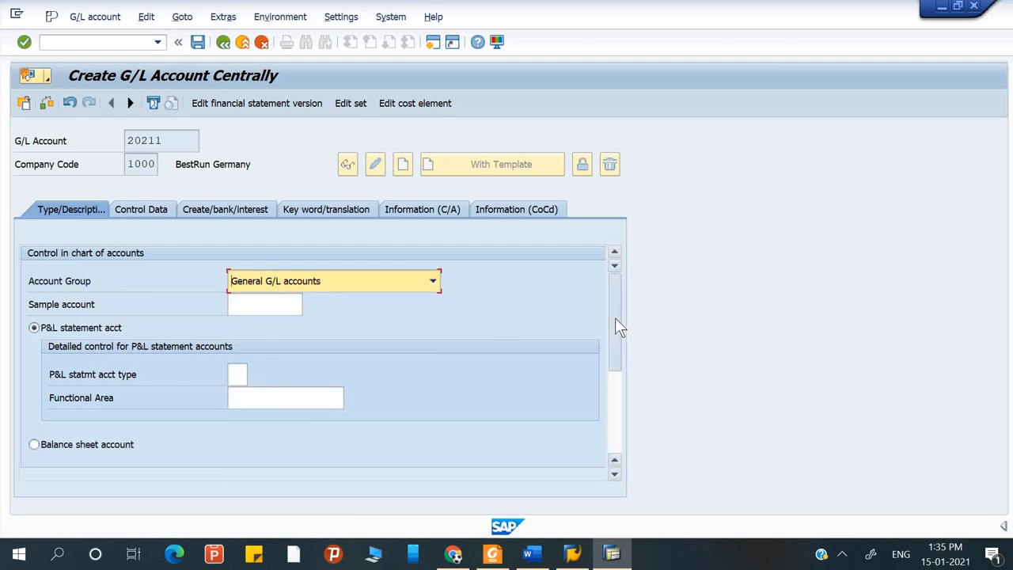
pyautogui.scroll(-2, 615, 318)
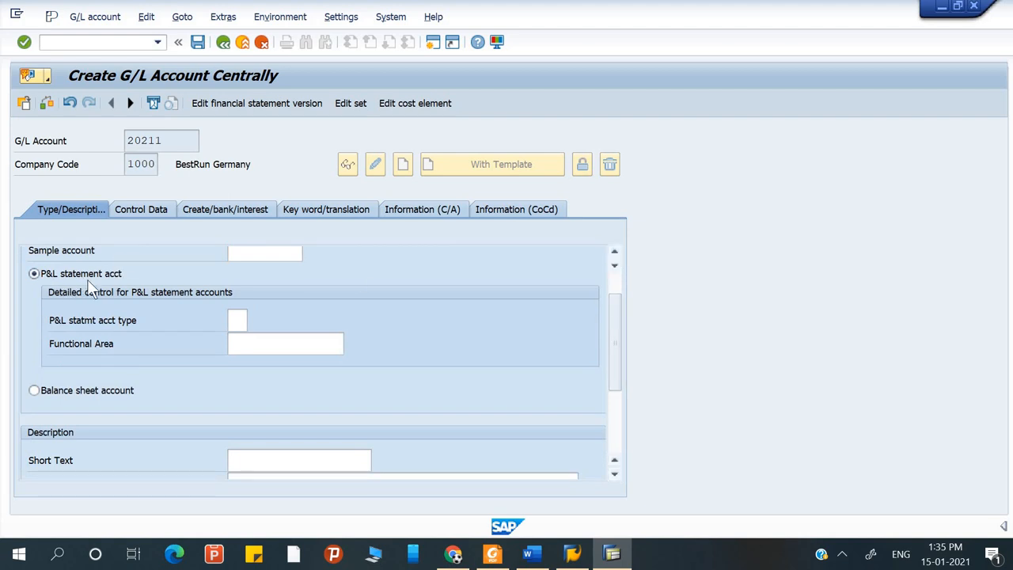
pyautogui.click(69, 392)
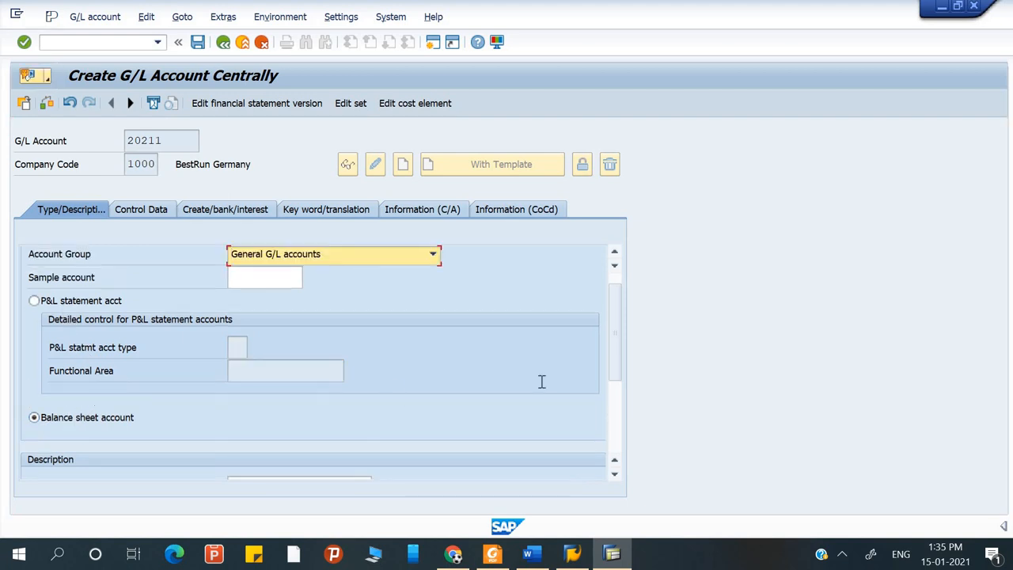
# Set the short text in the account's description to Share Capital
pyautogui.moveTo(620, 349); pyautogui.dragTo(604, 398)
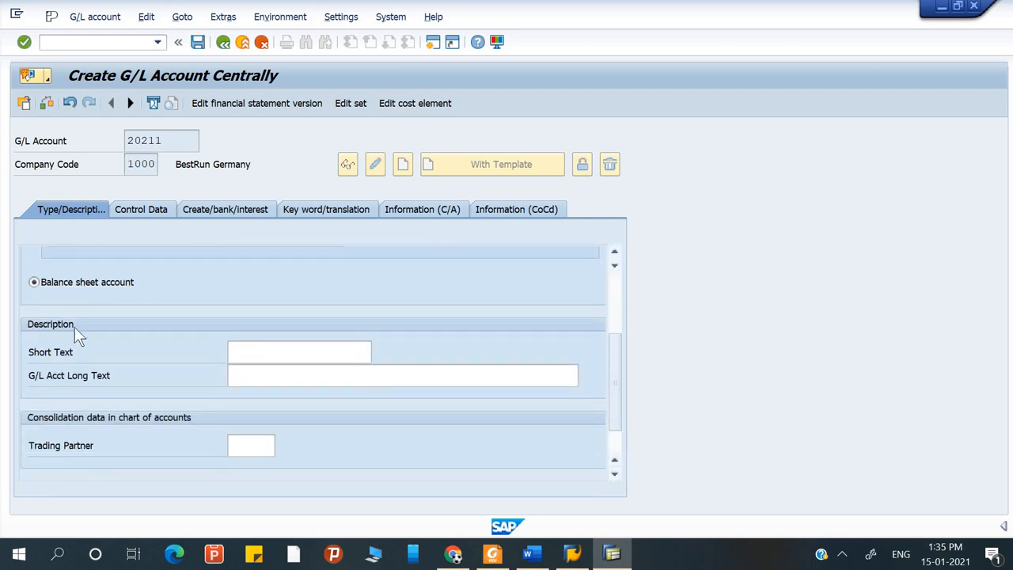
pyautogui.click(291, 361)
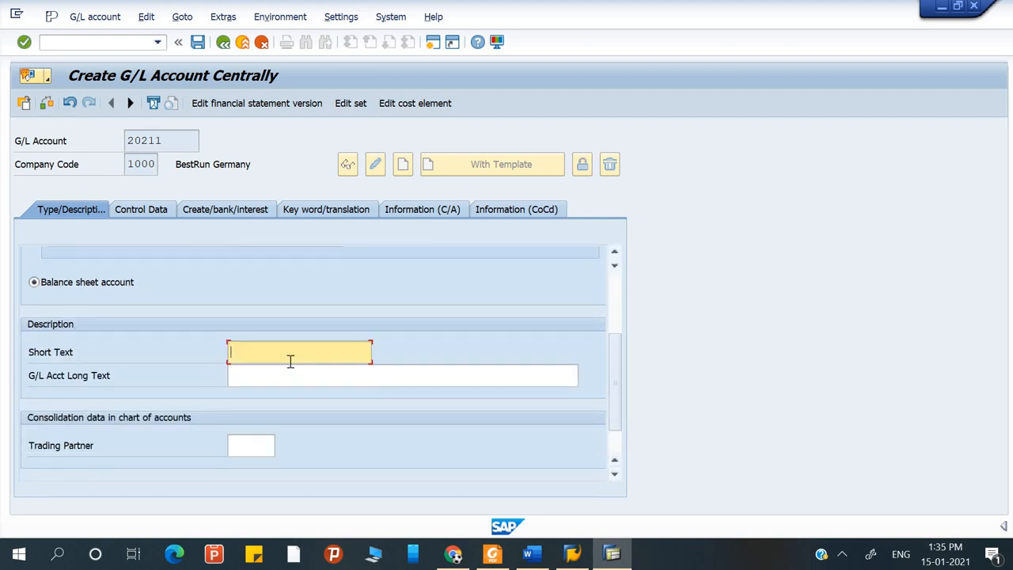
pyautogui.write('sHARE')
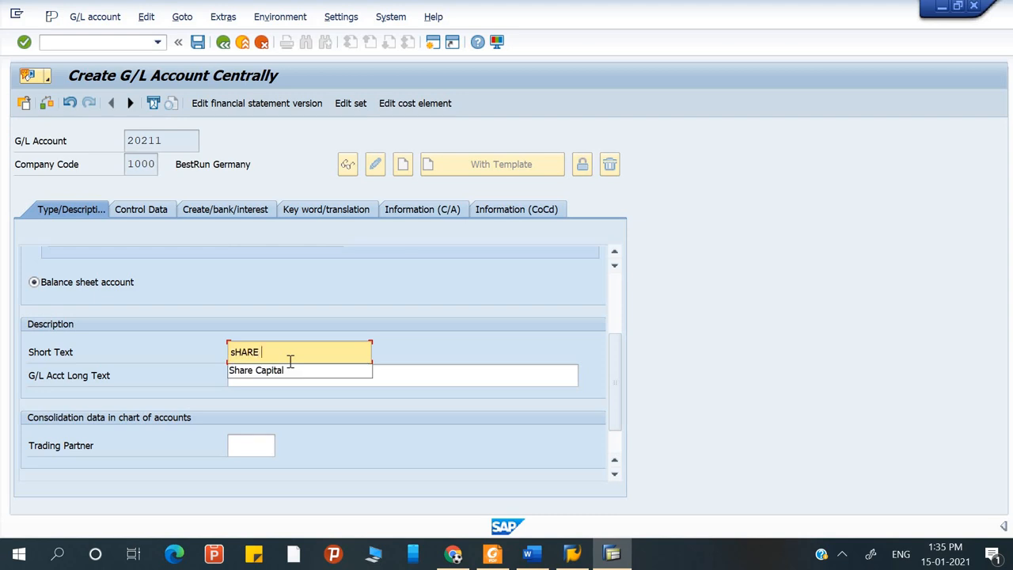
pyautogui.press('BackSpace')
pyautogui.press('BackSpace')
pyautogui.press('BackSpace')
pyautogui.press('BackSpace')
pyautogui.press('BackSpace')
pyautogui.press('BackSpace')
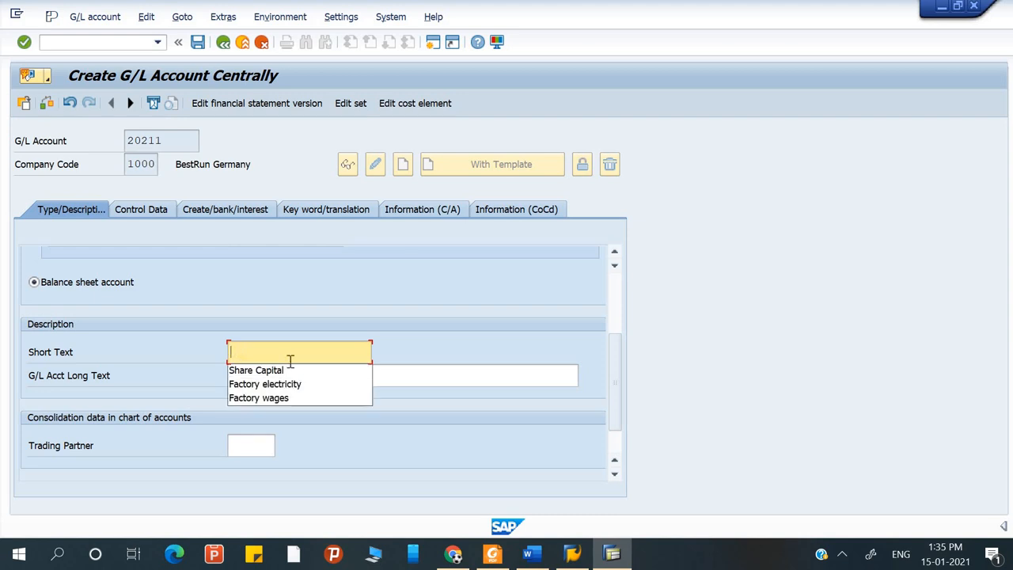
pyautogui.press('Down')
pyautogui.press('Return')
pyautogui.press('Tab')
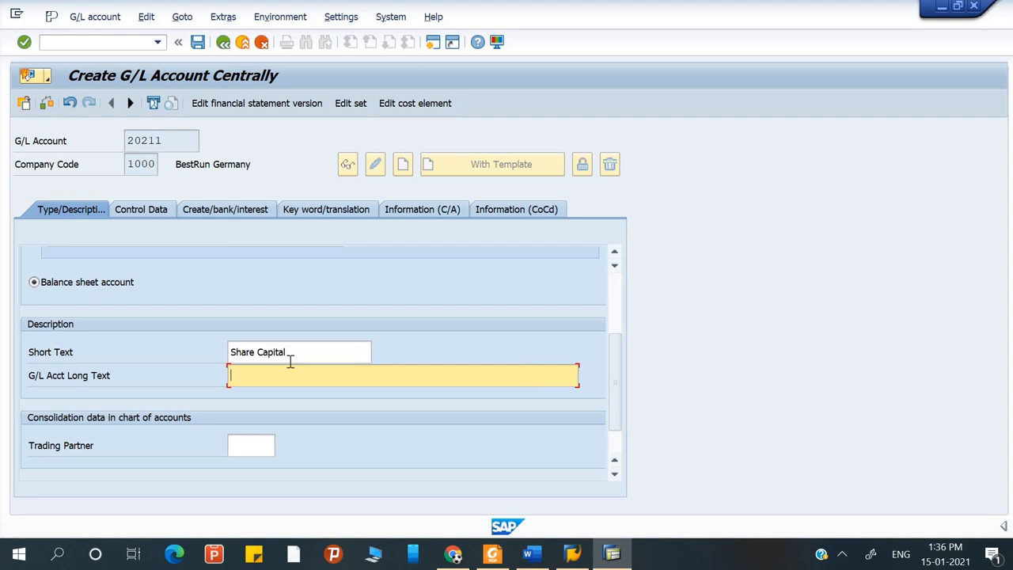
# Set the G/L account long text in the description to Share capital
pyautogui.write('s')
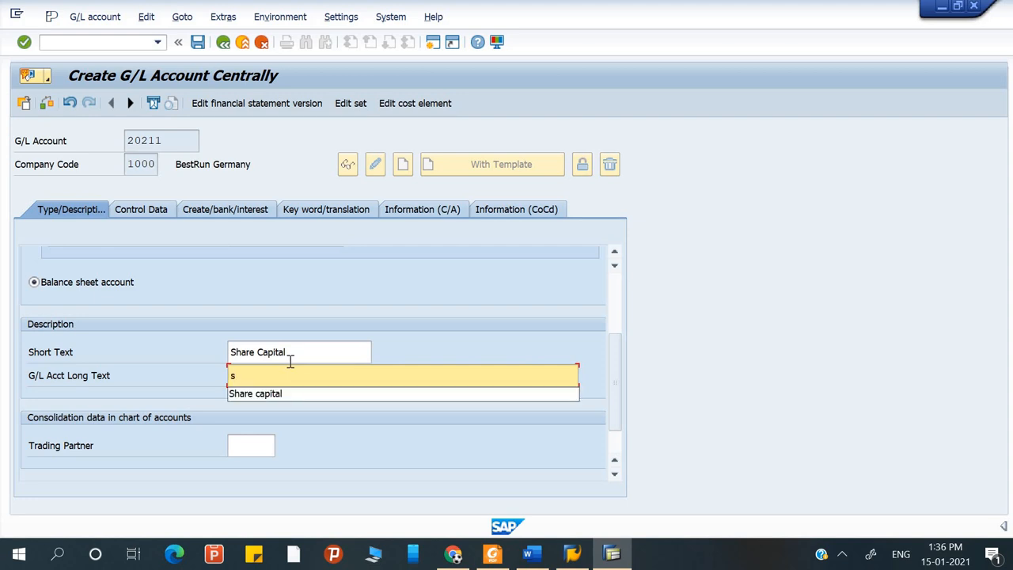
pyautogui.press('Down')
pyautogui.press('Return')
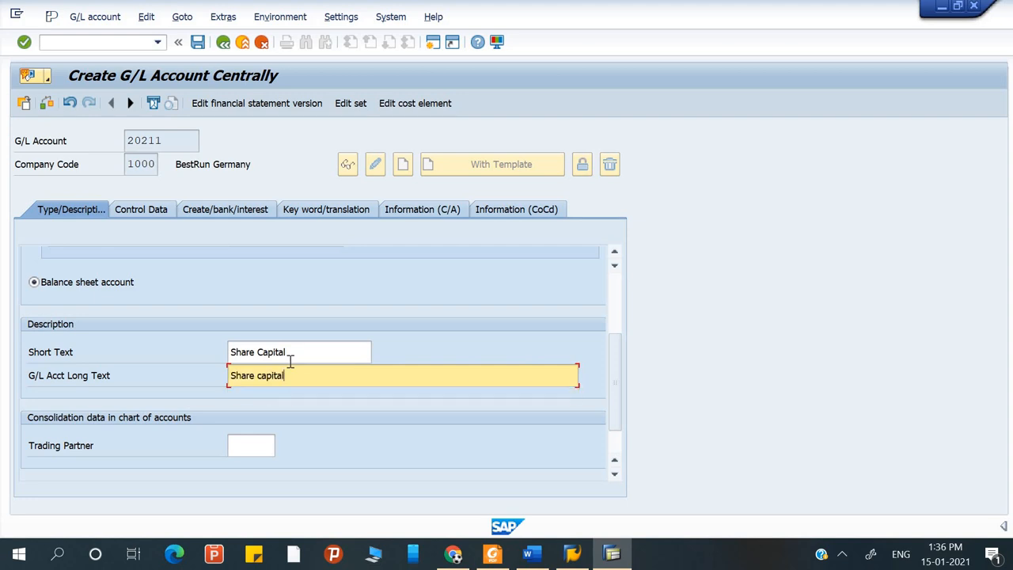
pyautogui.click(252, 448)
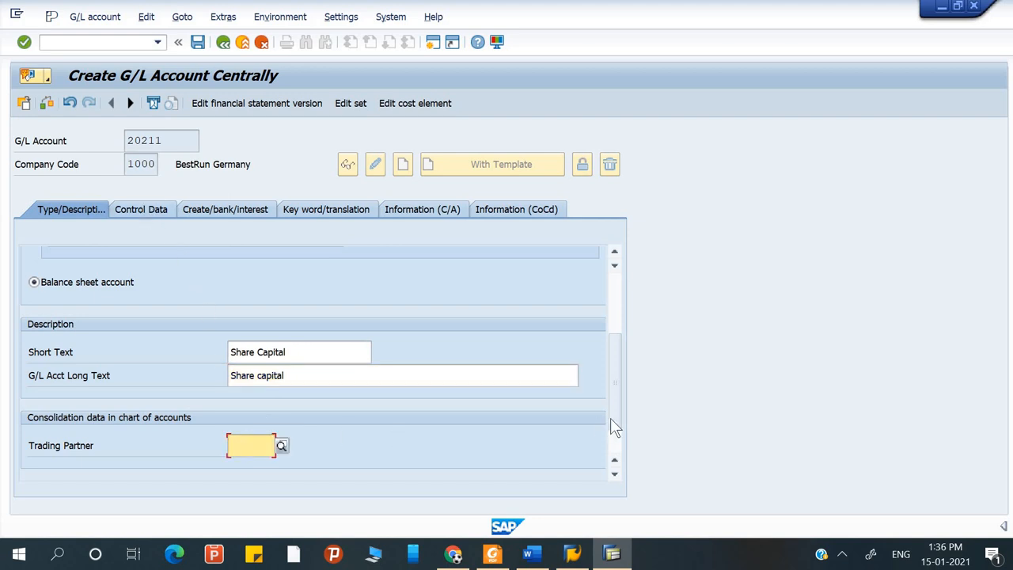
# Review the account's type and description settings, from the account group to the trading partner
pyautogui.moveTo(621, 424); pyautogui.dragTo(619, 425)
pyautogui.scroll(3, 620, 358)
pyautogui.scroll(1, 623, 353)
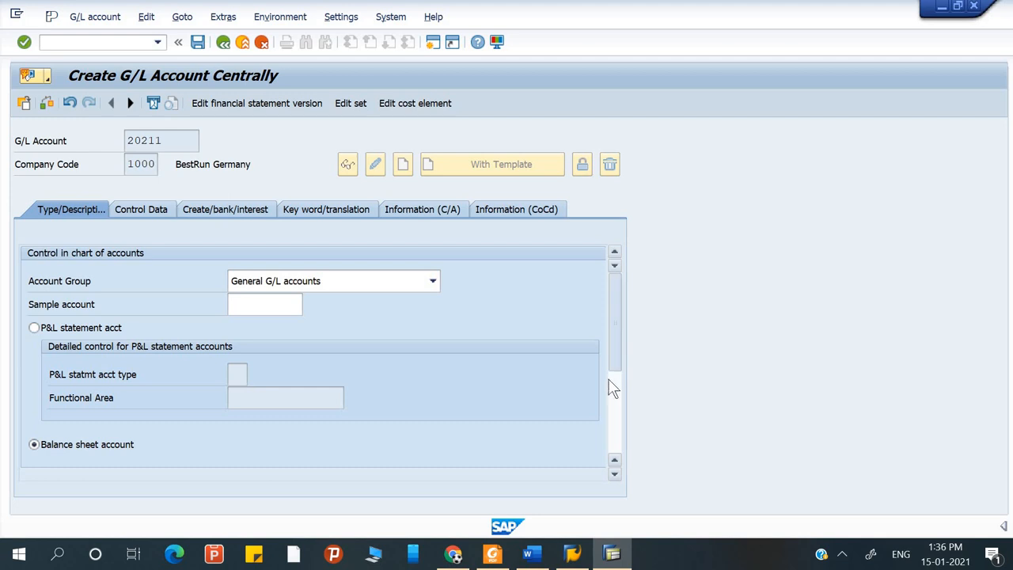
pyautogui.scroll(-2, 610, 384)
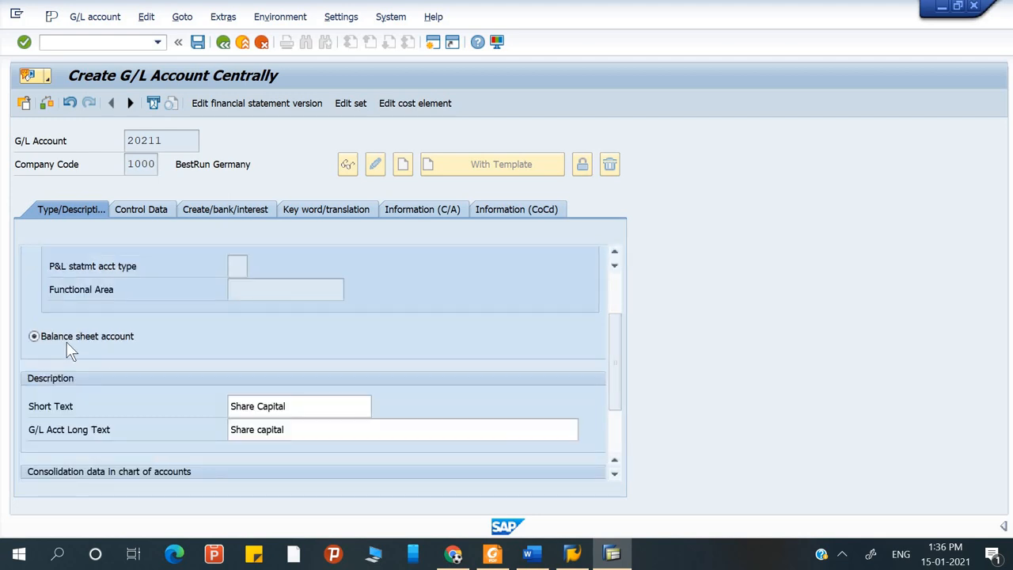
pyautogui.scroll(1, 69, 348)
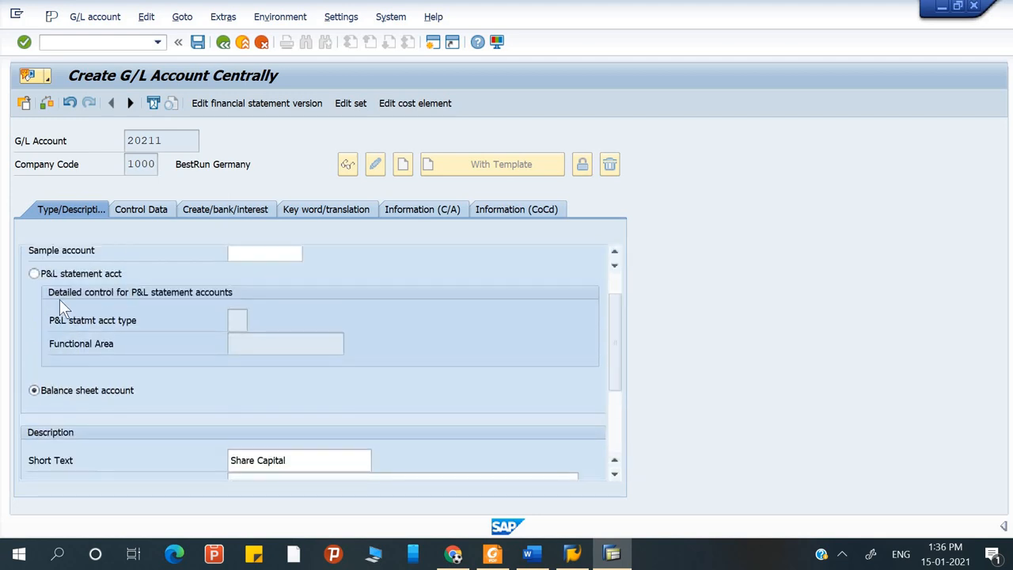
pyautogui.scroll(-2, 107, 379)
pyautogui.scroll(-1, 107, 379)
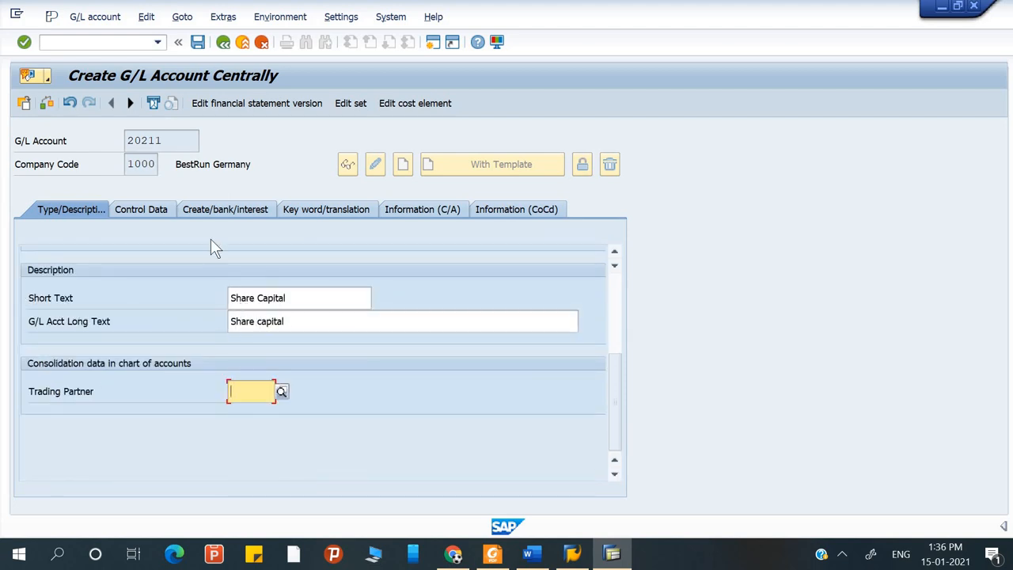
# Display the account's control data and review the available reconciliation account types without choosing one
pyautogui.click(132, 212)
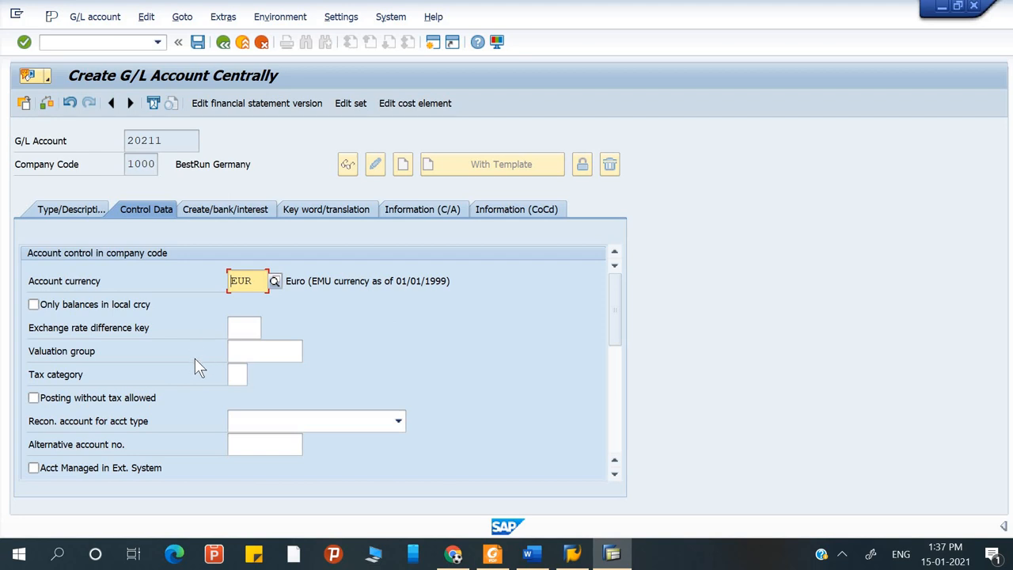
pyautogui.scroll(-2, 205, 376)
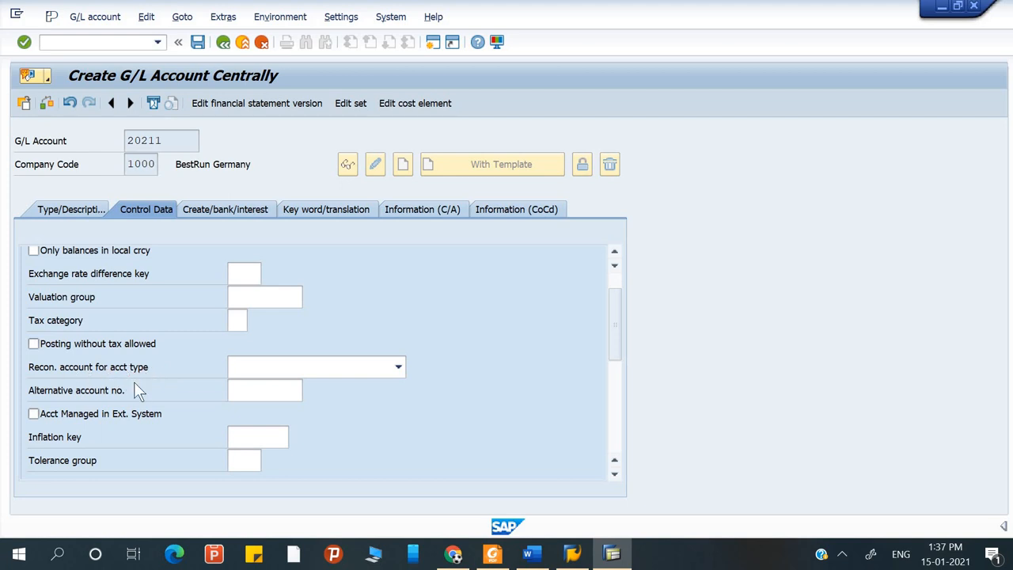
pyautogui.click(305, 369)
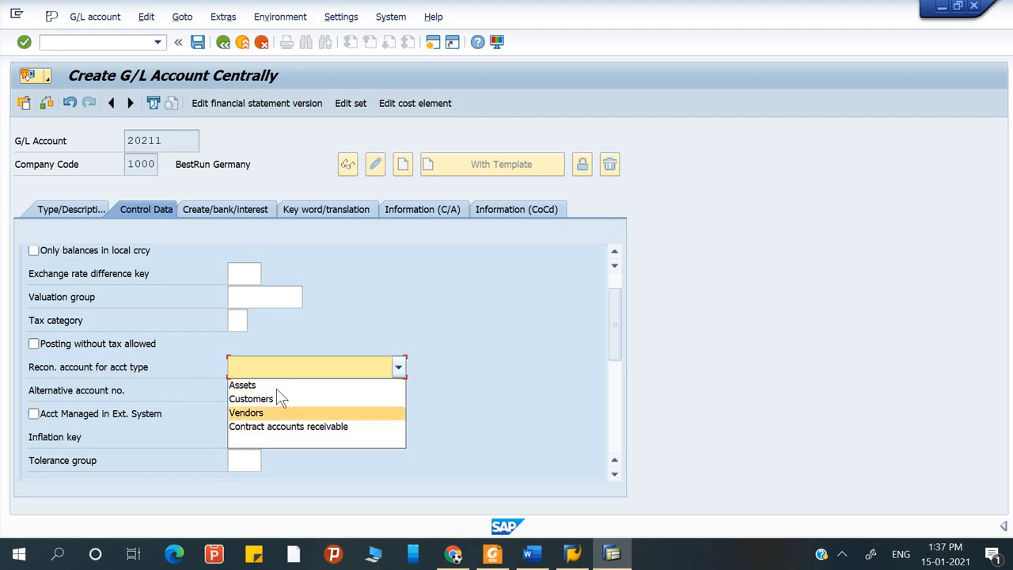
pyautogui.click(338, 320)
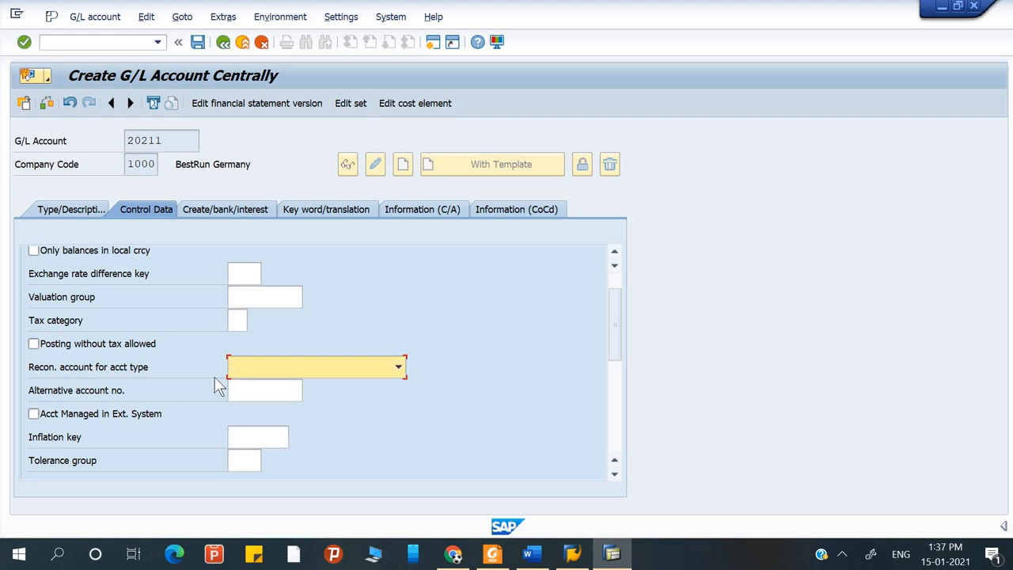
pyautogui.click(282, 371)
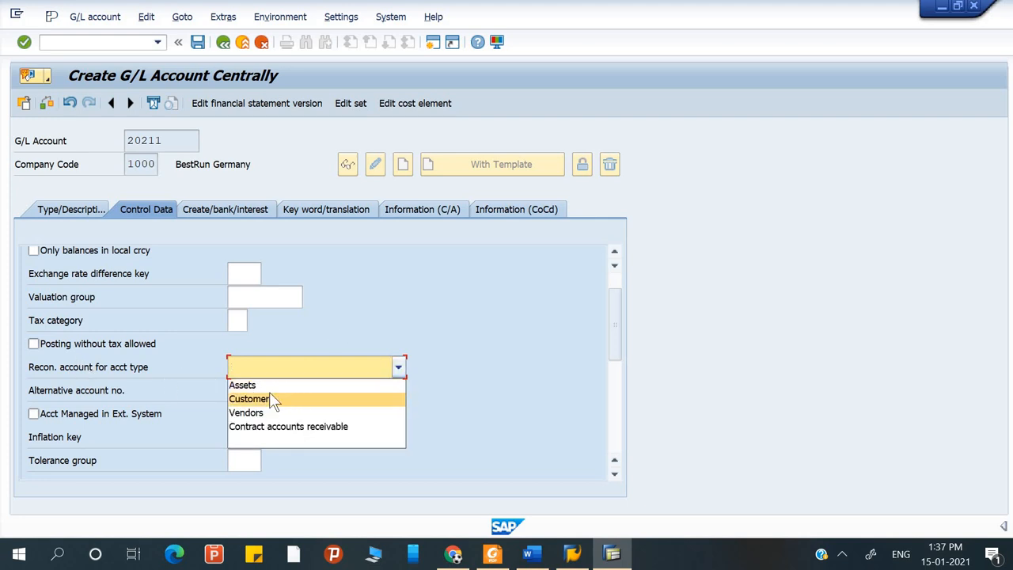
pyautogui.click(367, 318)
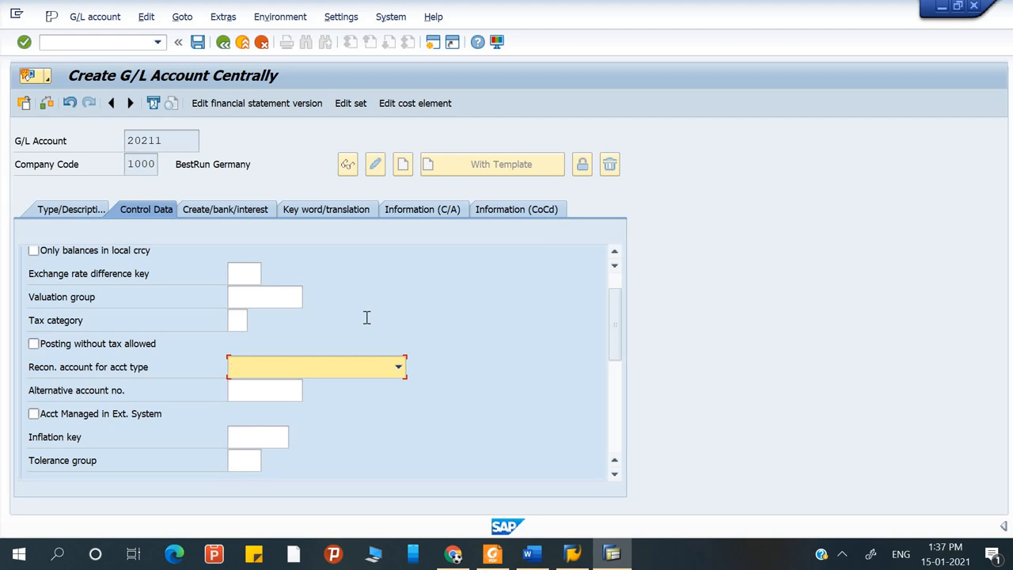
# Try Customers as the reconciliation account type, clear the field again and return to the account currency
pyautogui.click(398, 368)
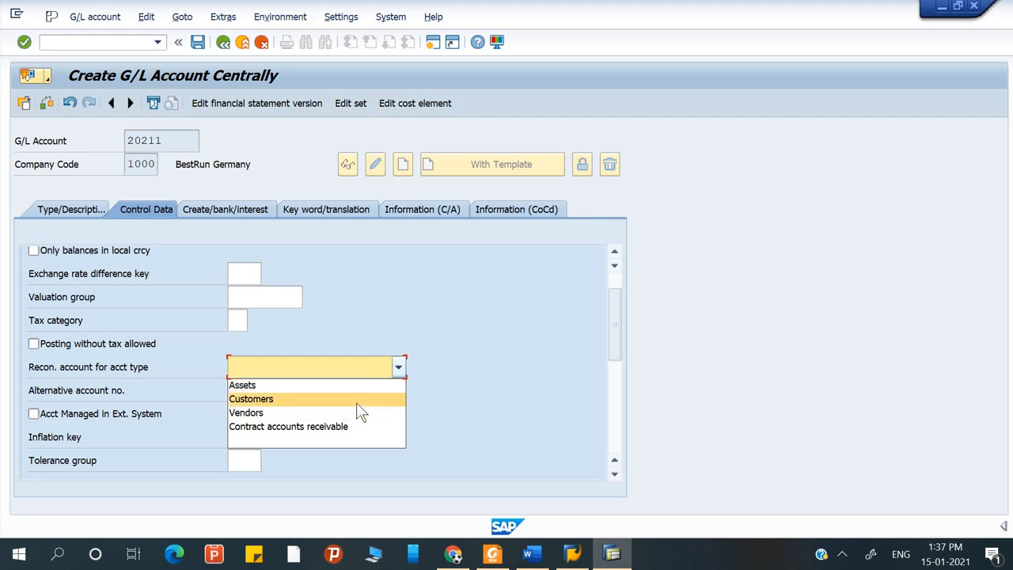
pyautogui.click(356, 401)
pyautogui.click(398, 368)
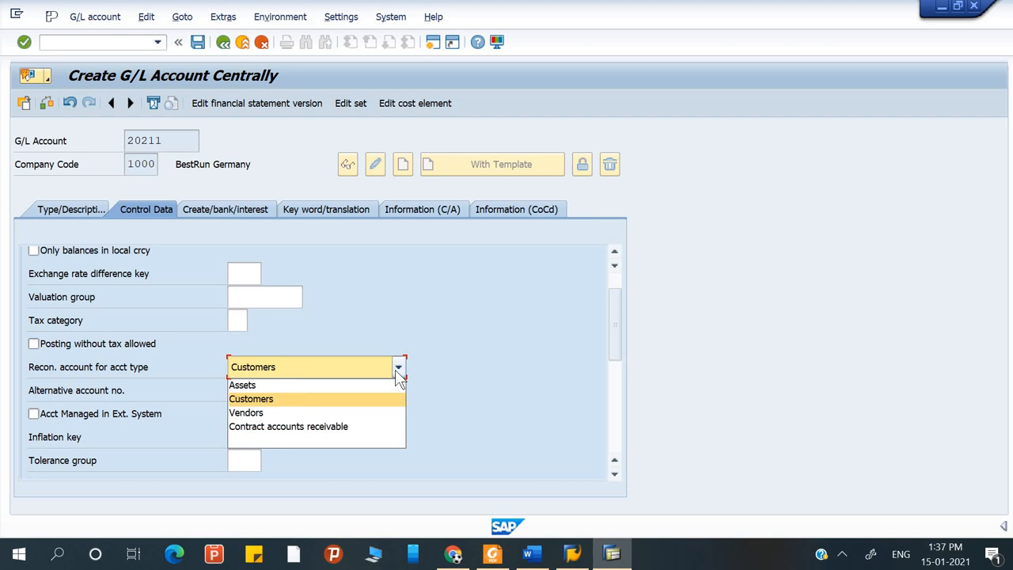
pyautogui.click(334, 372)
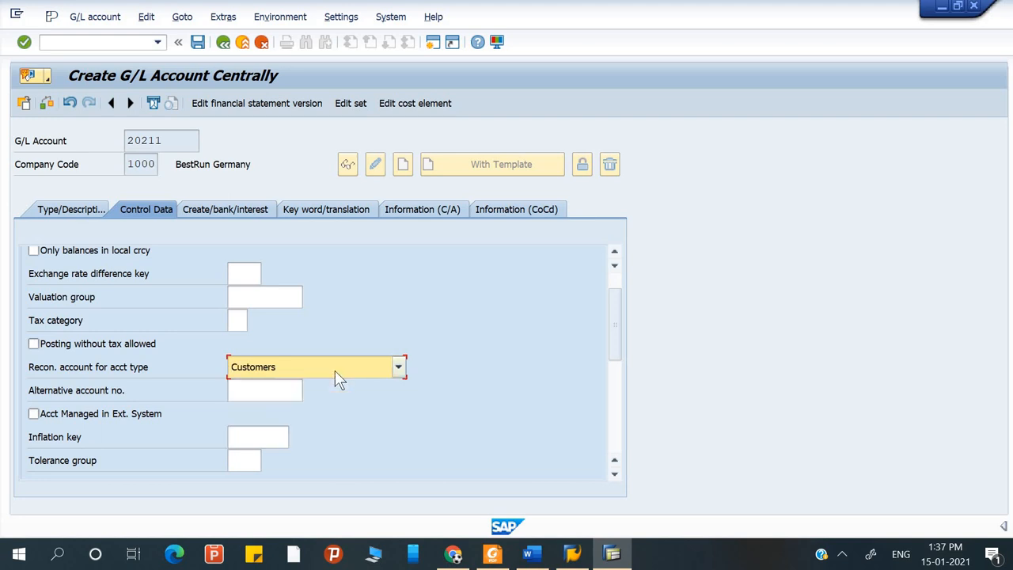
pyautogui.press('Delete')
pyautogui.click(489, 328)
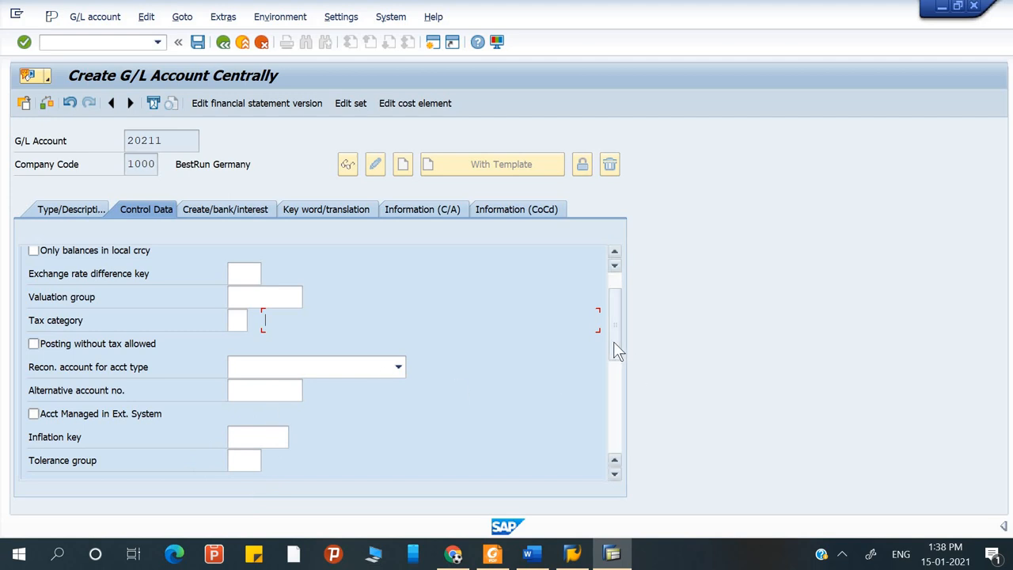
pyautogui.moveTo(616, 352); pyautogui.dragTo(620, 317)
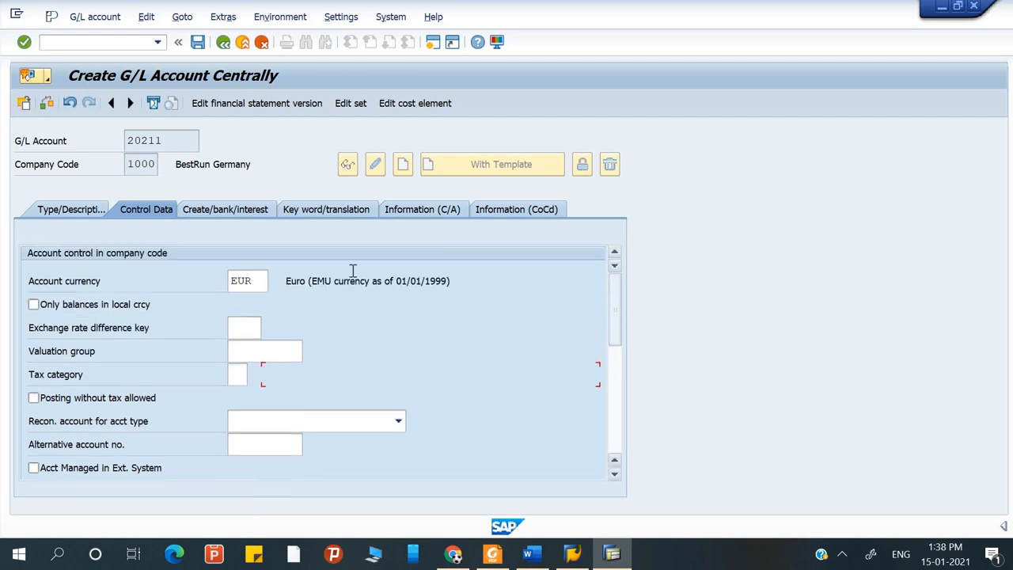
pyautogui.click(264, 281)
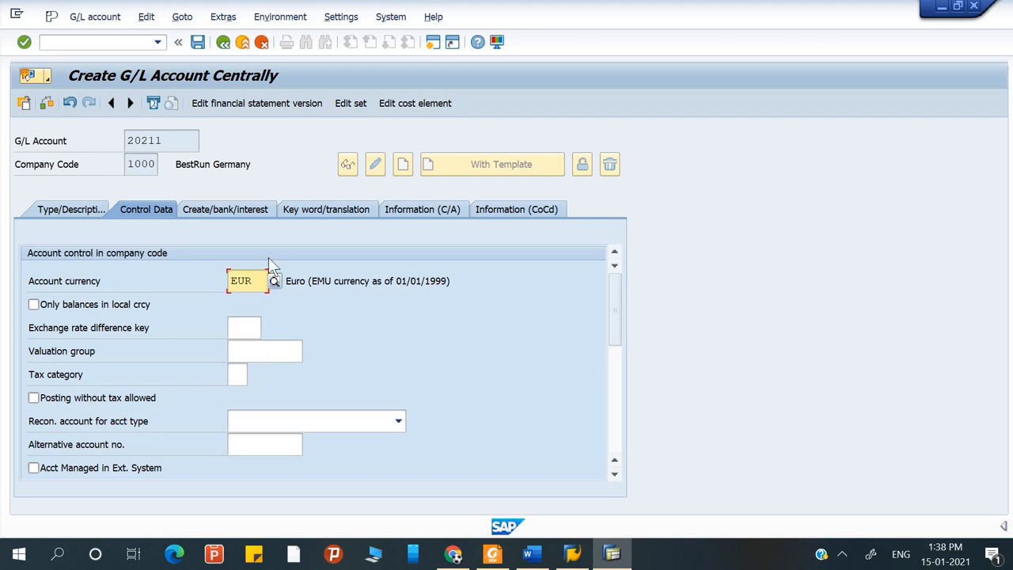
# Assign field status group G001, General (with text, allocation), for document creation in the company code
pyautogui.click(254, 212)
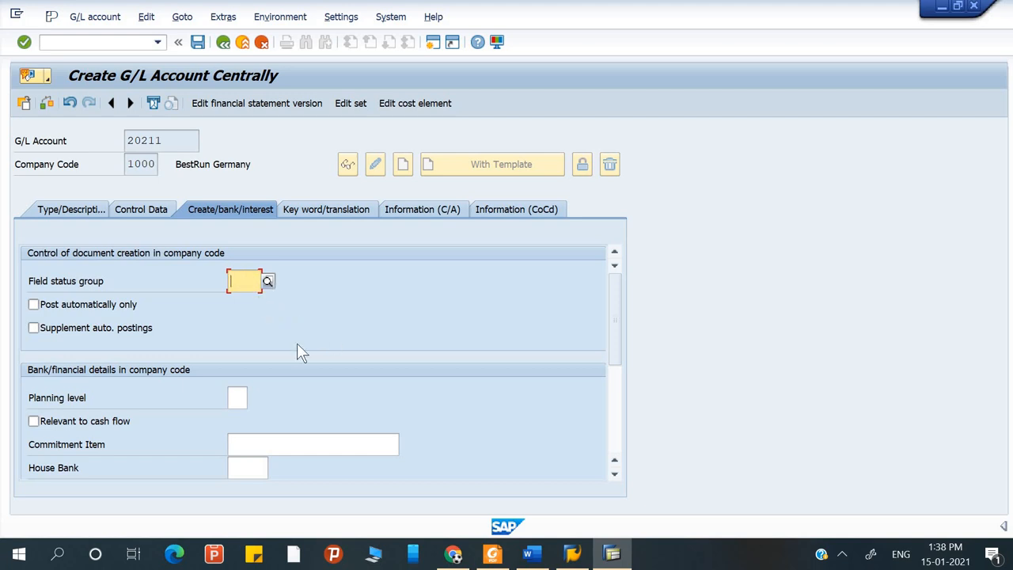
pyautogui.click(240, 397)
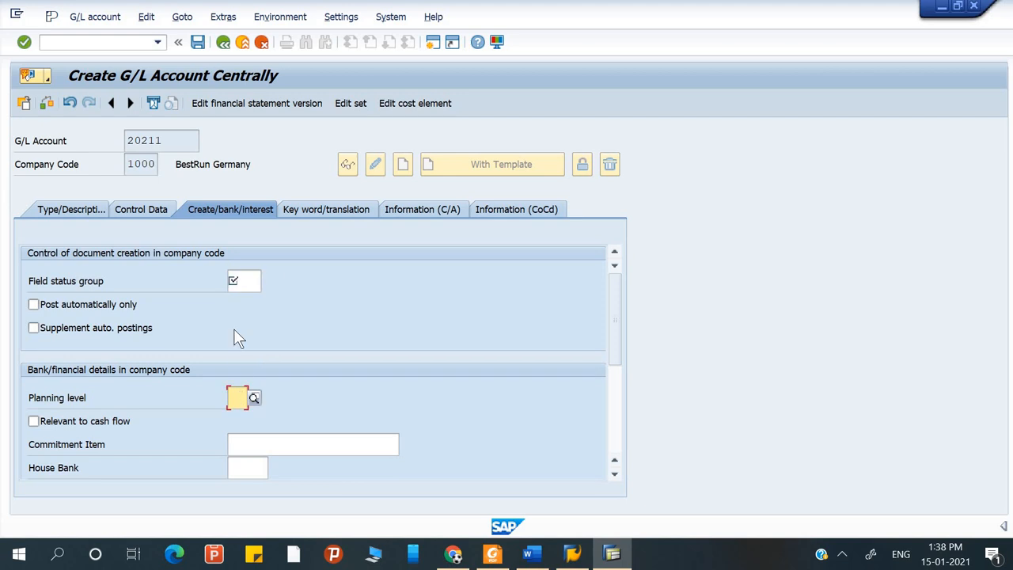
pyautogui.click(247, 286)
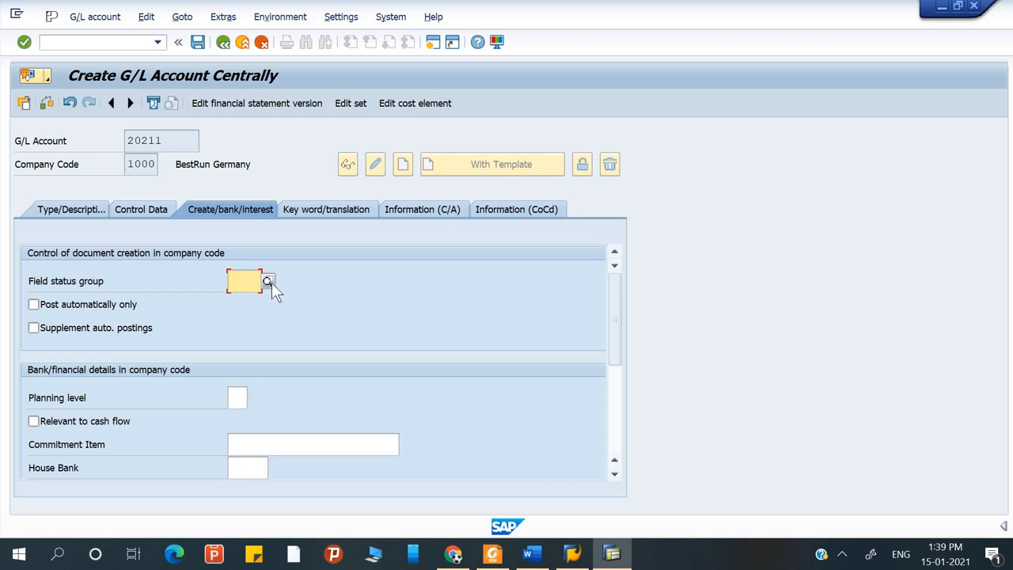
pyautogui.click(272, 283)
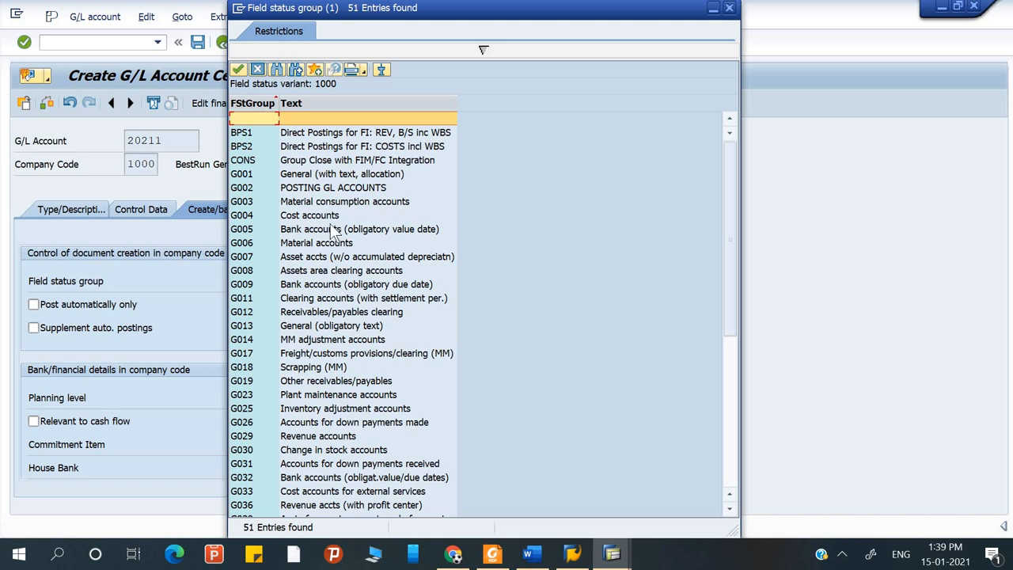
pyautogui.click(301, 177)
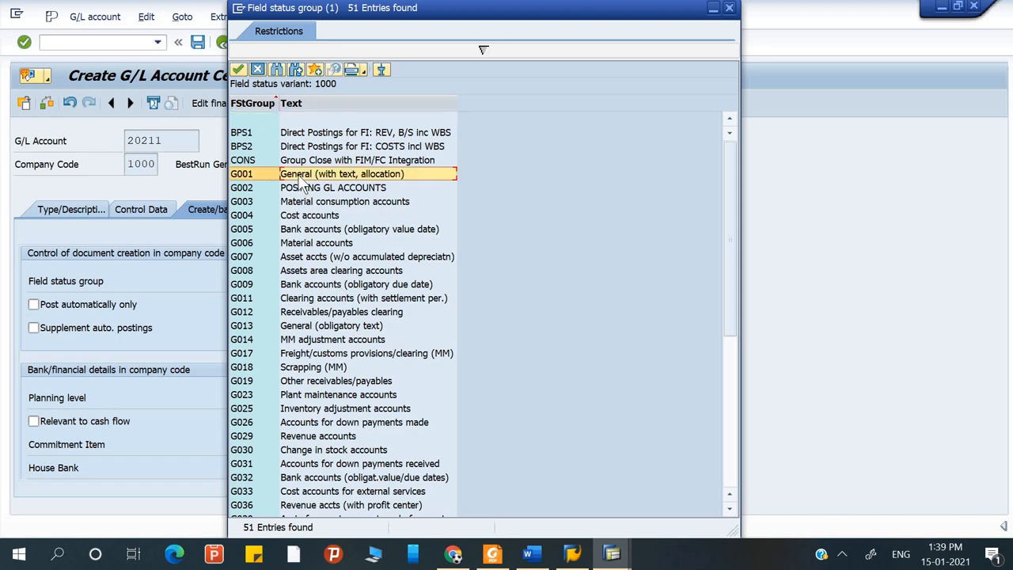
pyautogui.doubleClick(301, 181)
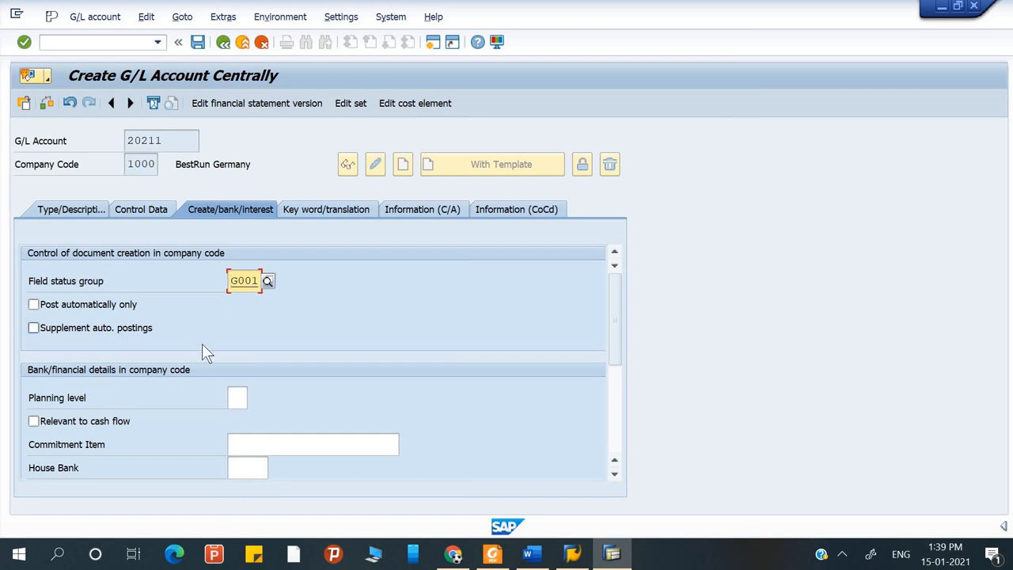
# Review the bank/financial details and the interest calculation fields for the company code
pyautogui.scroll(-3, 202, 351)
pyautogui.scroll(3, 202, 351)
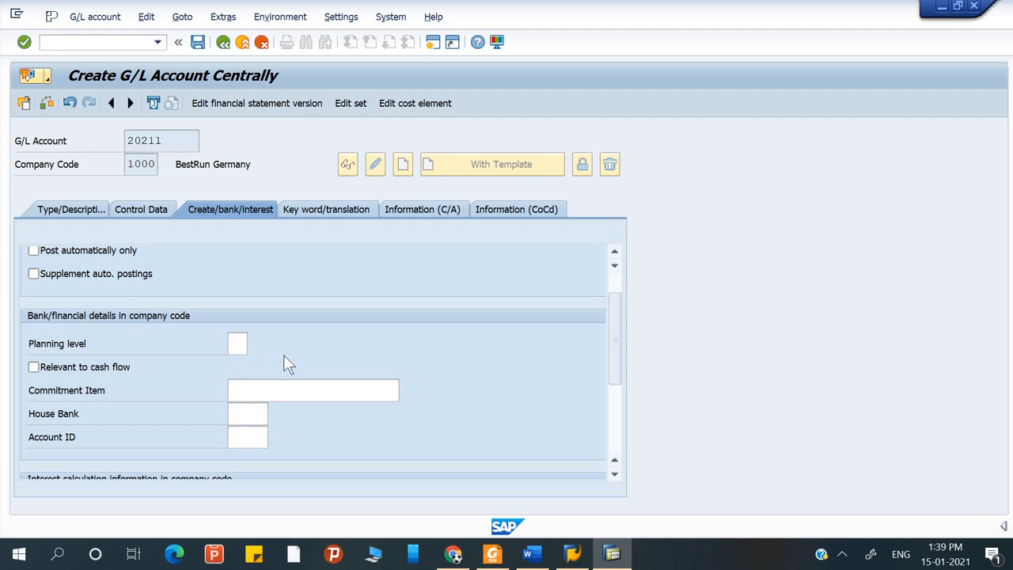
pyautogui.scroll(-5, 286, 363)
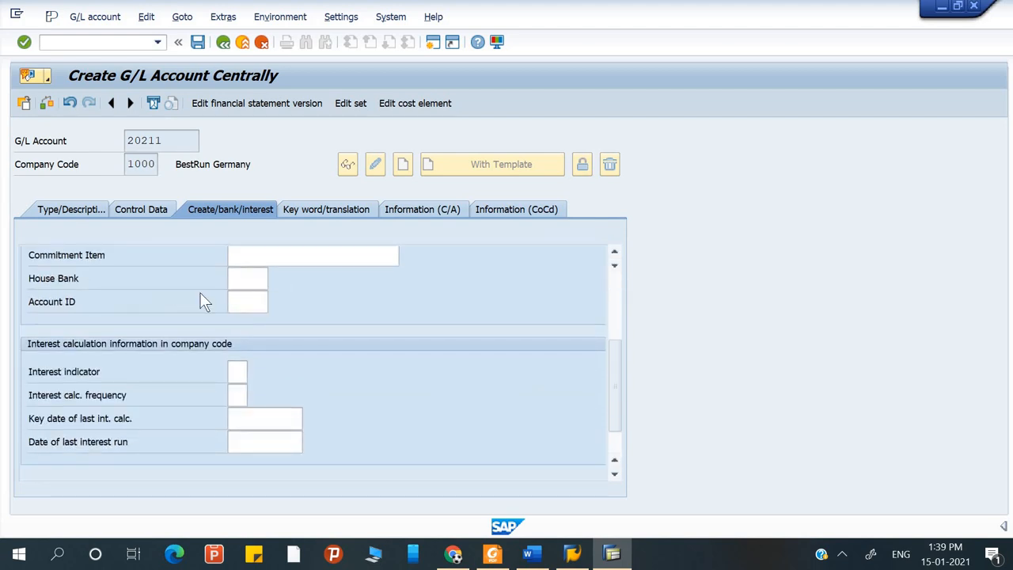
pyautogui.scroll(-2, 290, 352)
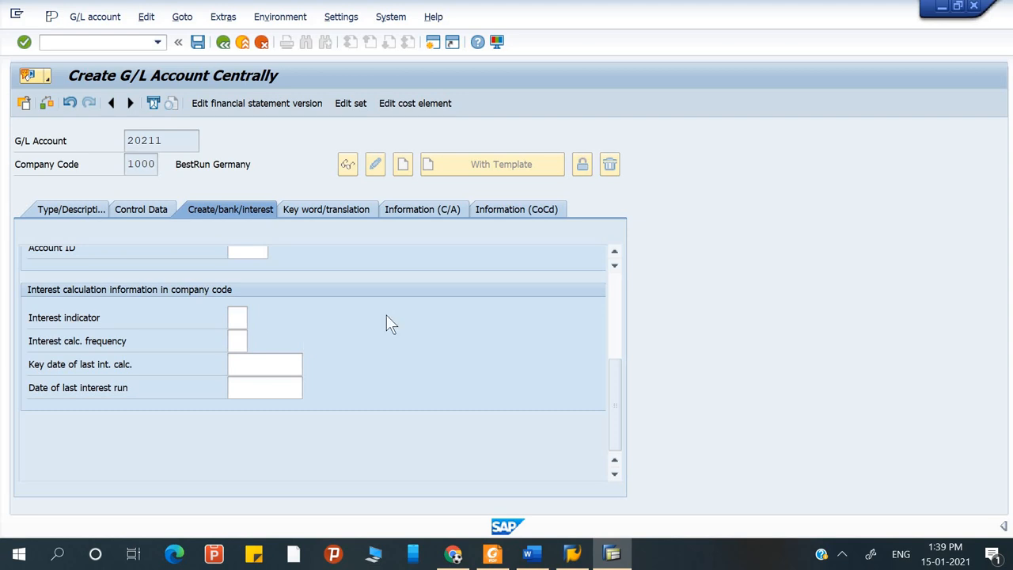
pyautogui.scroll(5, 386, 314)
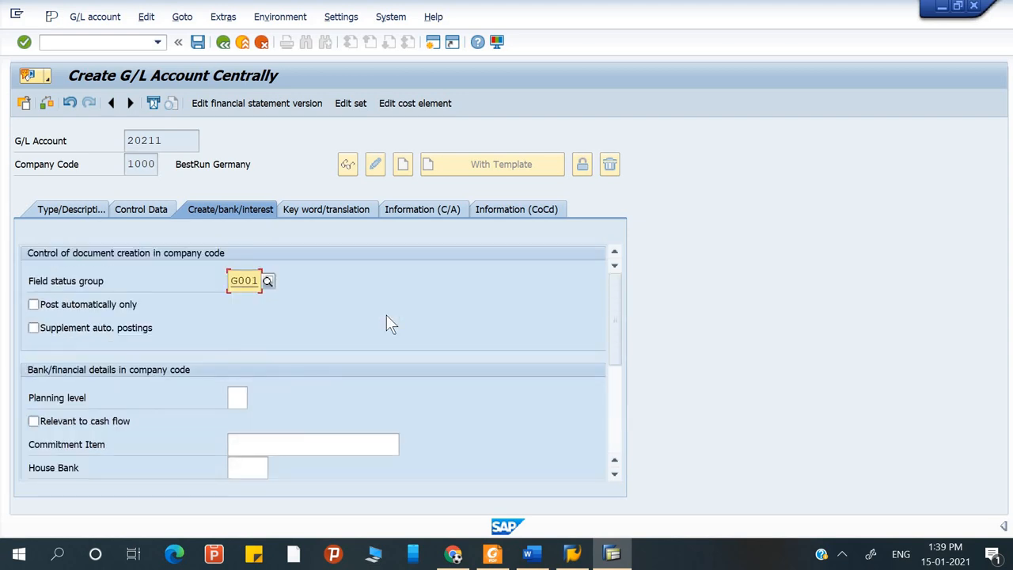
# Add an English entry with the keyword DEEP to the account's key words in the chart of accounts
pyautogui.click(330, 215)
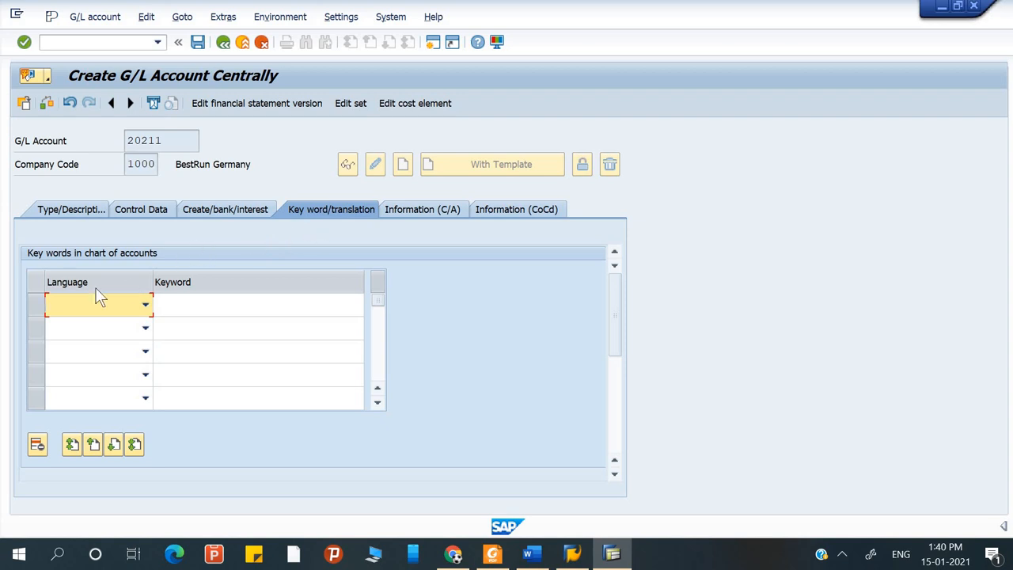
pyautogui.click(147, 305)
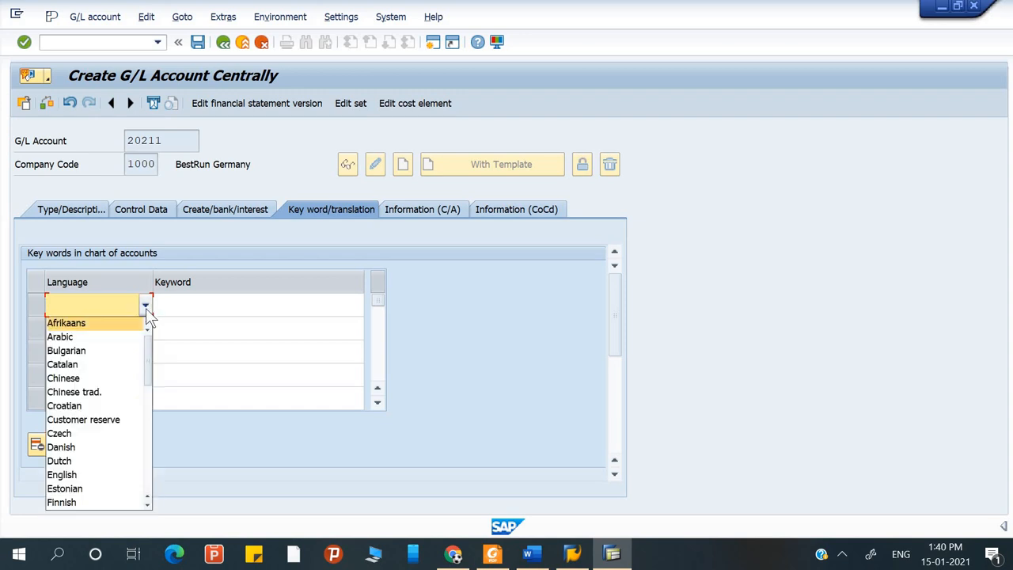
pyautogui.click(156, 230)
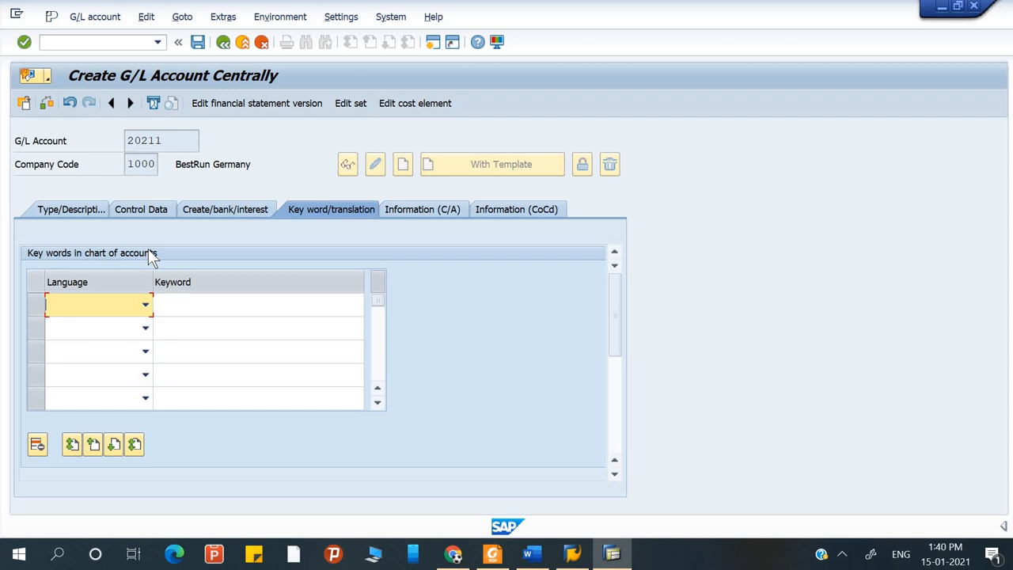
pyautogui.click(145, 306)
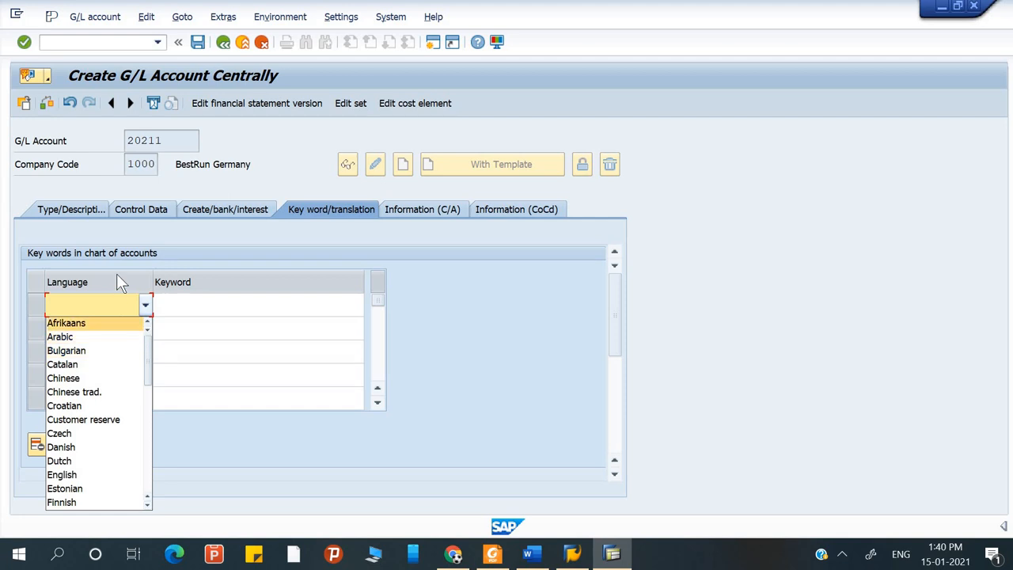
pyautogui.press('e')
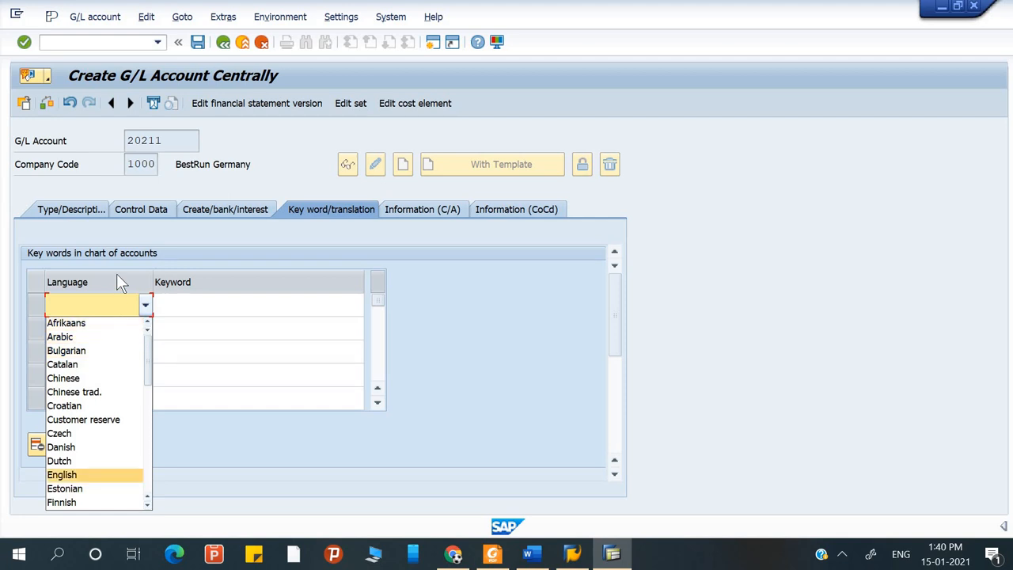
pyautogui.click(104, 475)
pyautogui.click(227, 313)
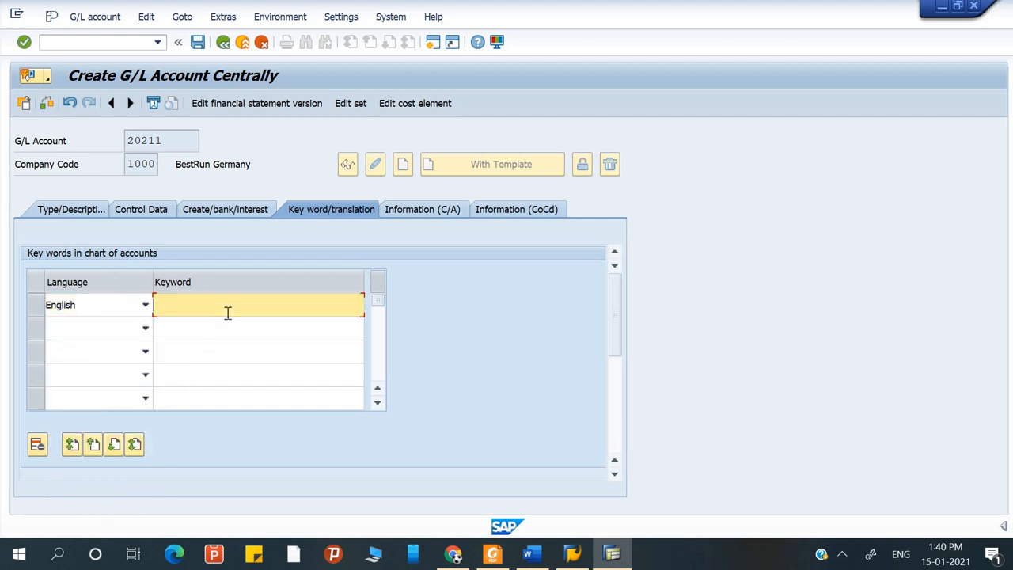
pyautogui.write('DEEP')
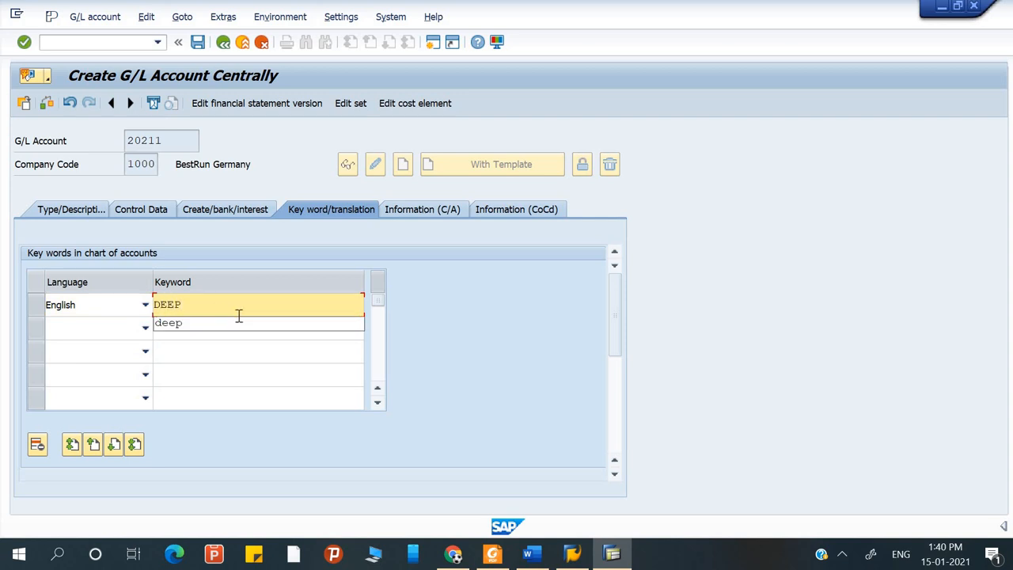
pyautogui.press('Down')
pyautogui.press('Return')
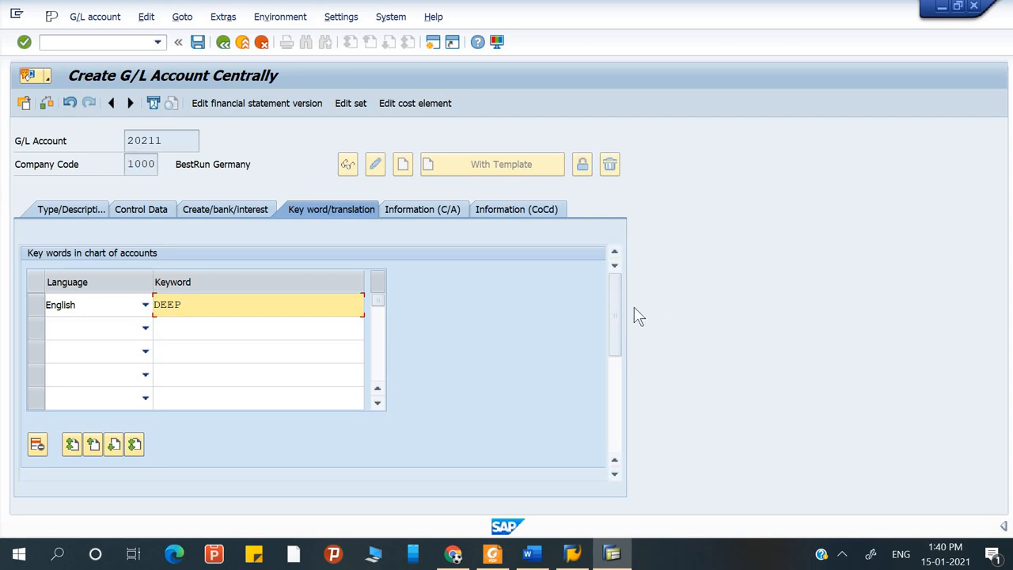
# Review the account's chart of accounts information and its company code information, including the chart of accounts and country chart
pyautogui.moveTo(616, 307); pyautogui.dragTo(611, 278)
pyautogui.click(416, 211)
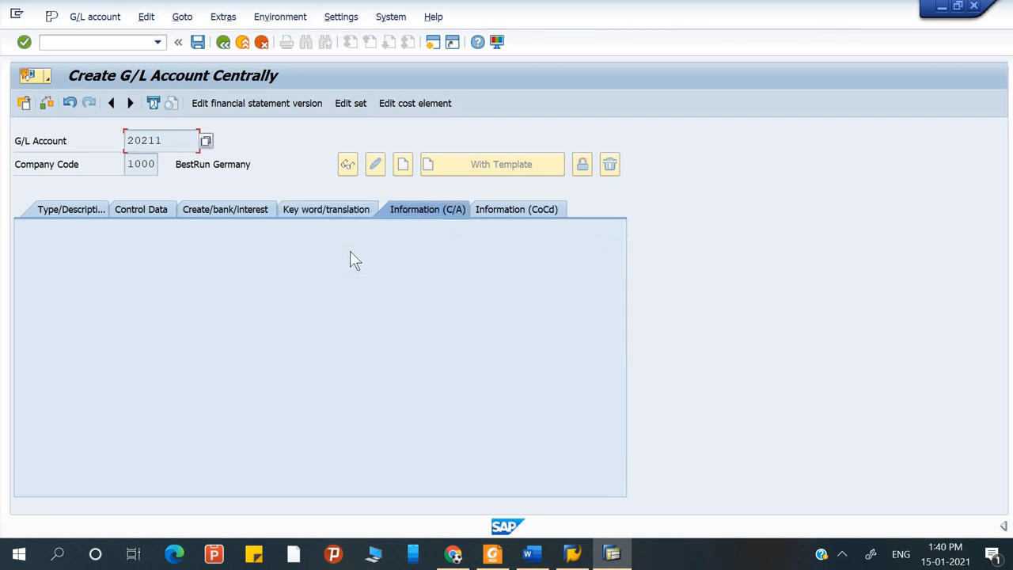
pyautogui.click(506, 208)
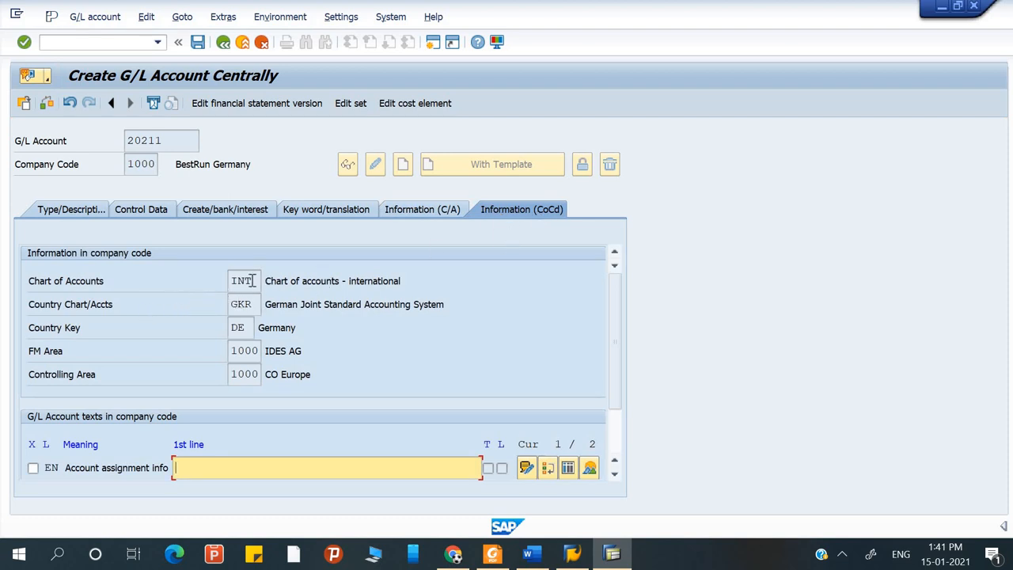
pyautogui.moveTo(247, 280); pyautogui.dragTo(231, 280)
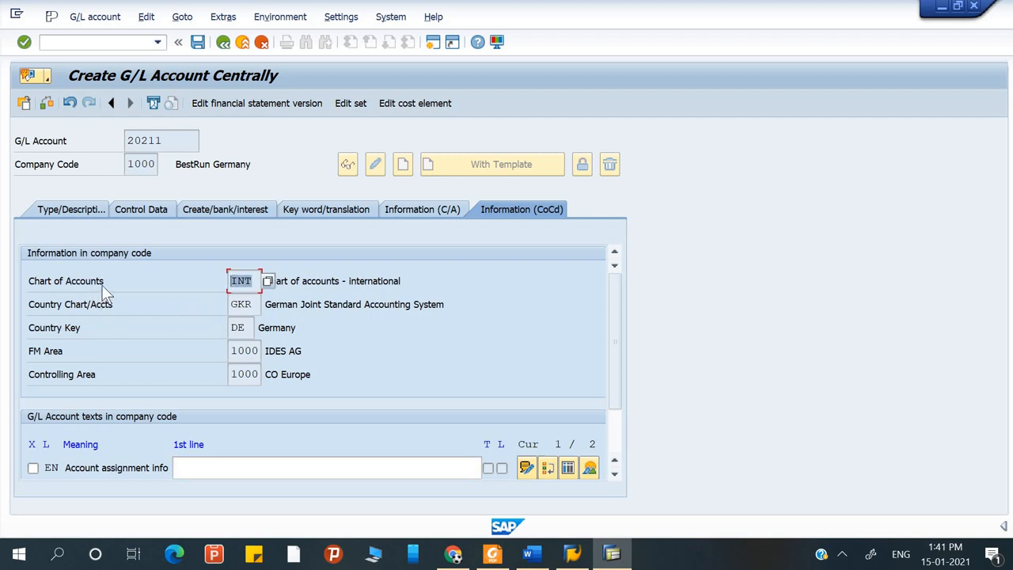
pyautogui.click(256, 282)
pyautogui.click(241, 303)
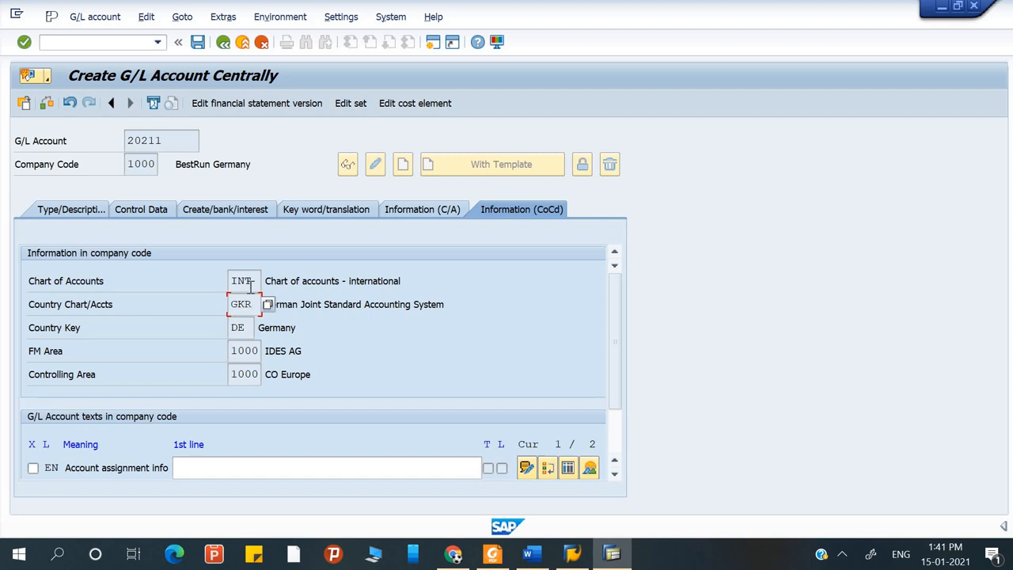
pyautogui.click(250, 283)
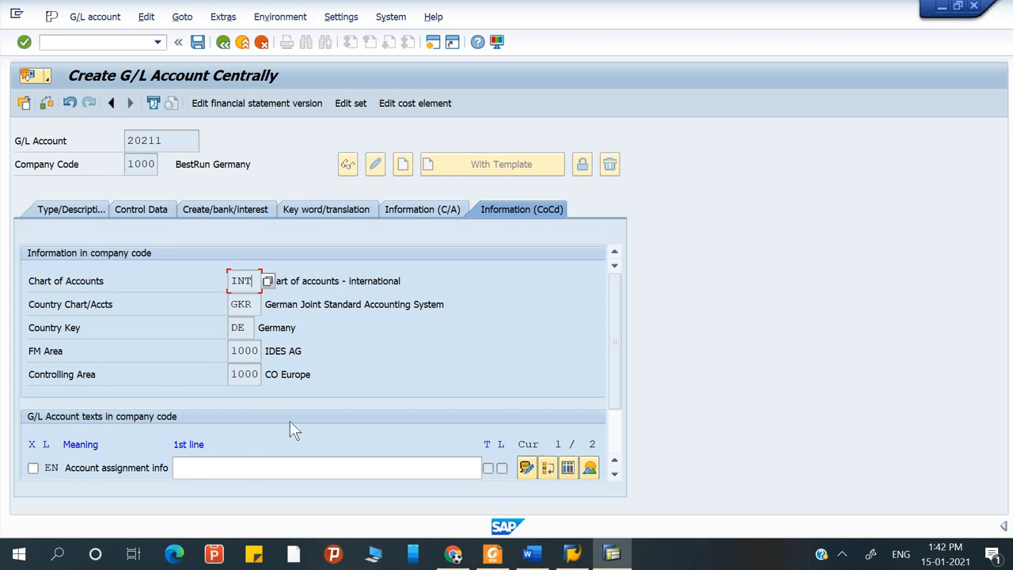
# Save the new G/L account despite the warning and open its control data in change mode
pyautogui.click(198, 44)
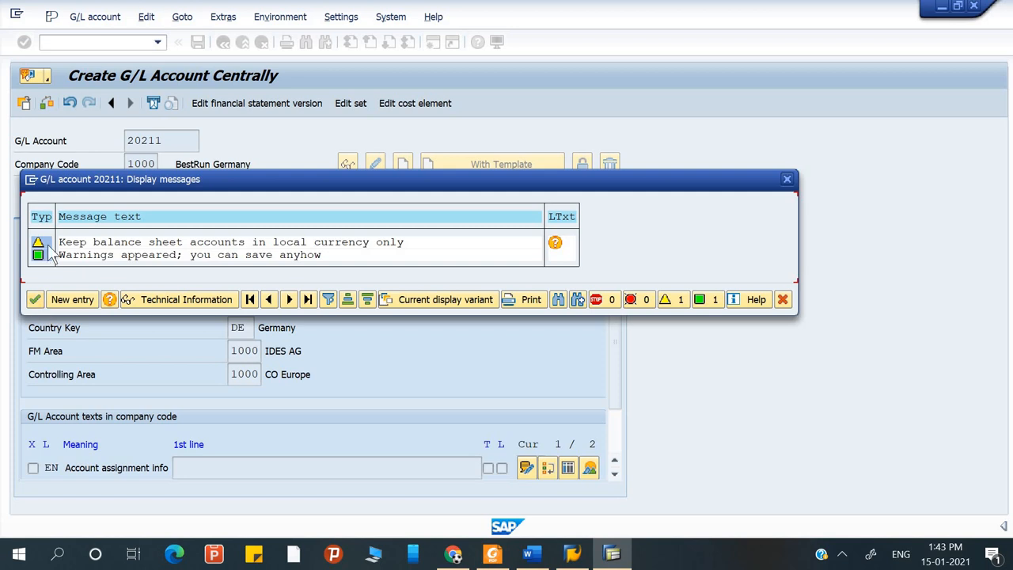
pyautogui.click(35, 300)
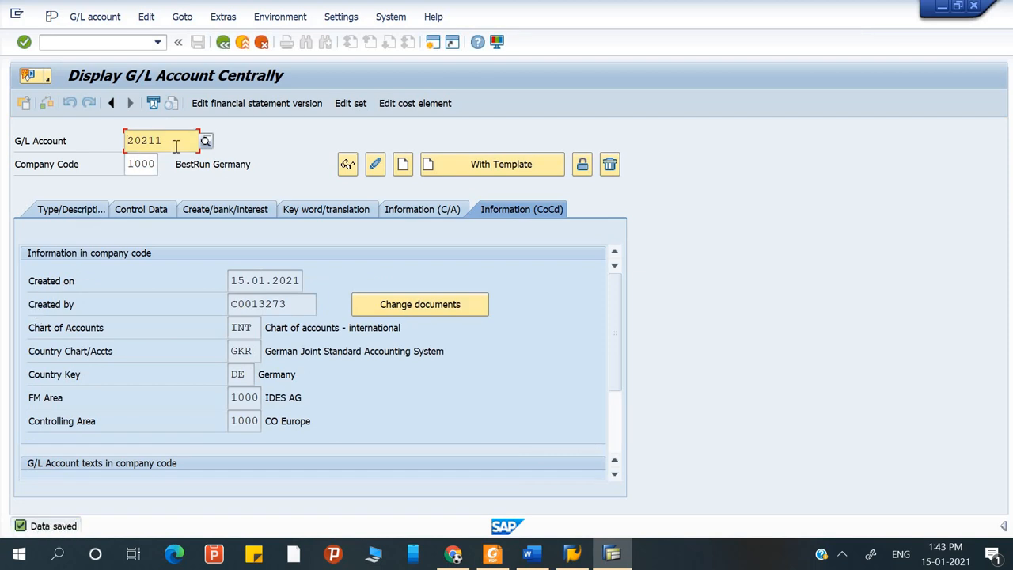
pyautogui.click(375, 167)
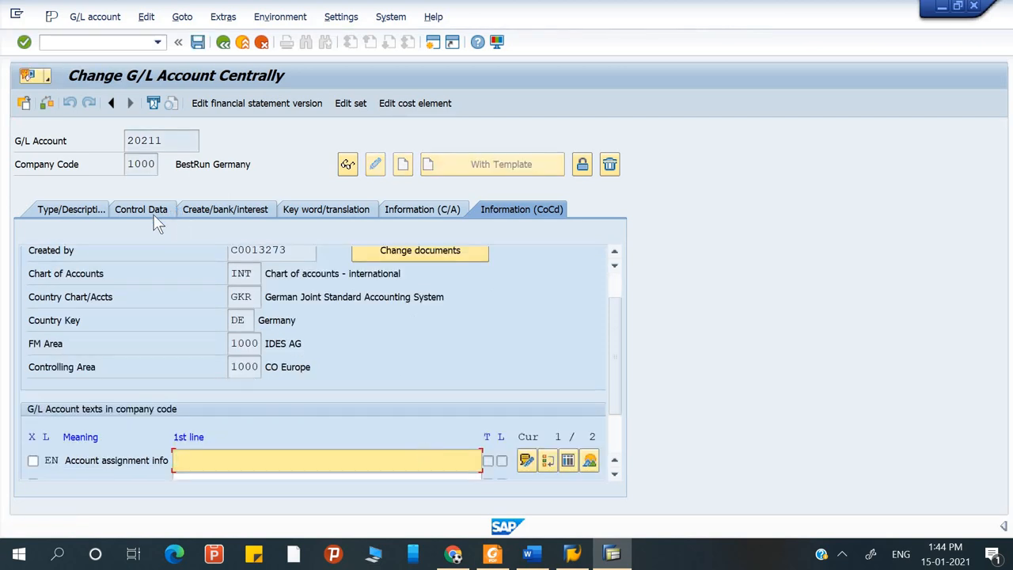
pyautogui.click(158, 217)
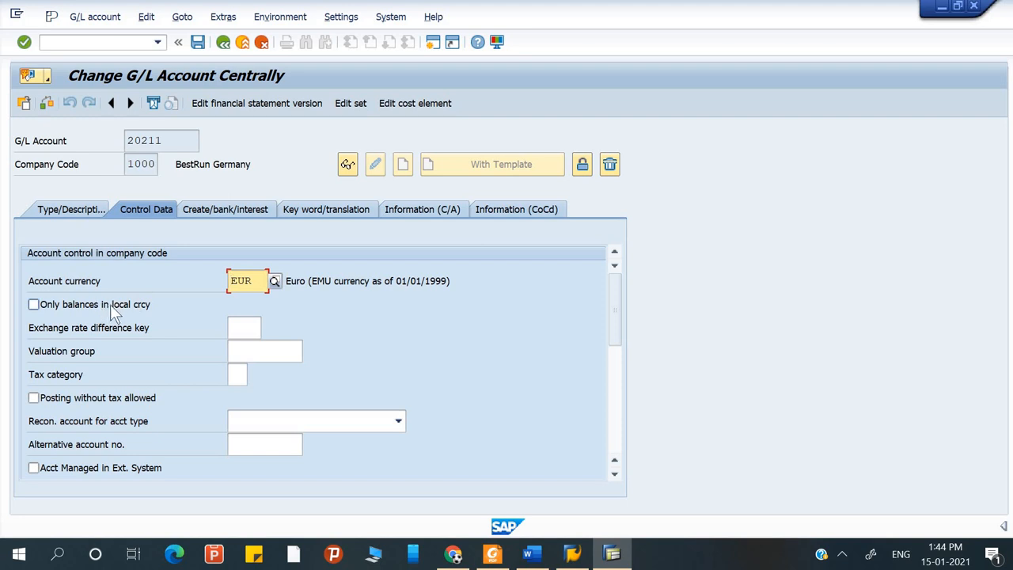
# Leave the account without further changes and start transaction FS00 again
pyautogui.click(92, 37)
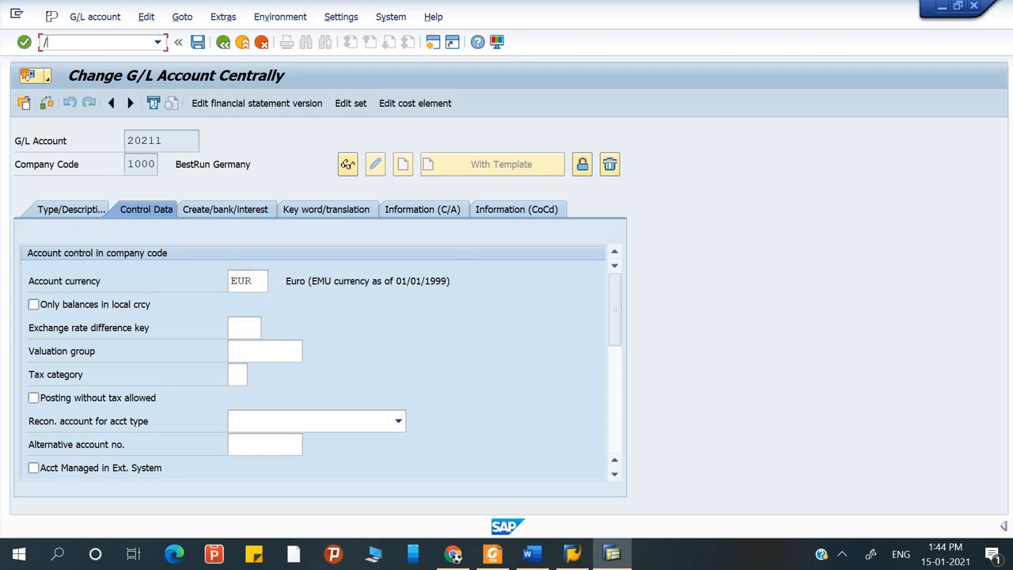
pyautogui.press('Return')
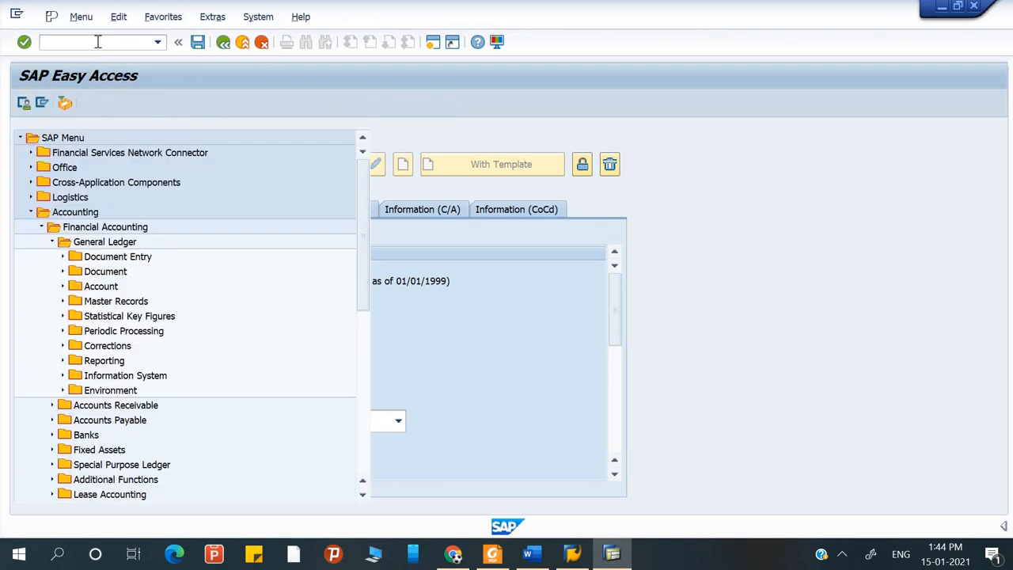
pyautogui.click(98, 42)
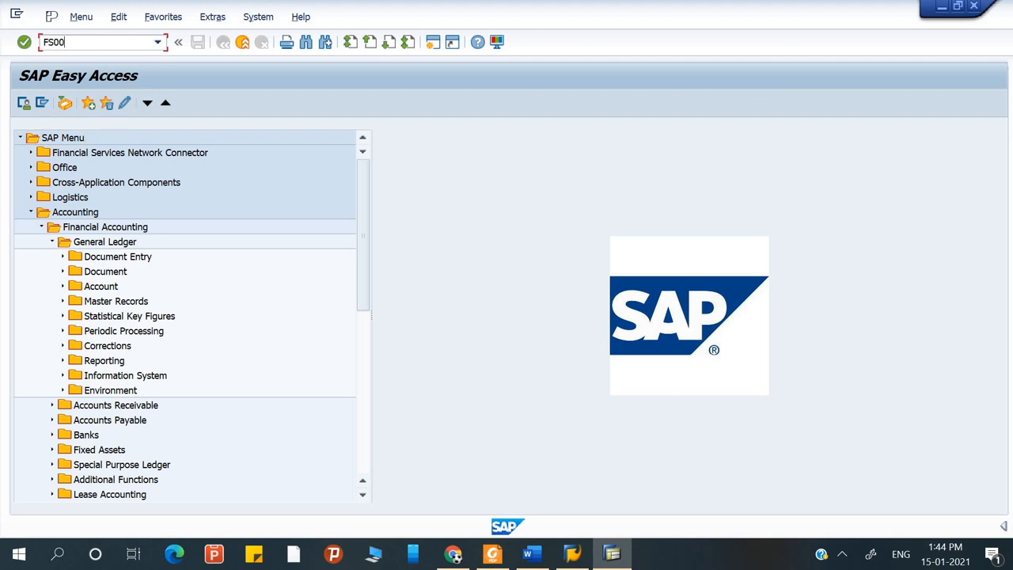
pyautogui.press('Return')
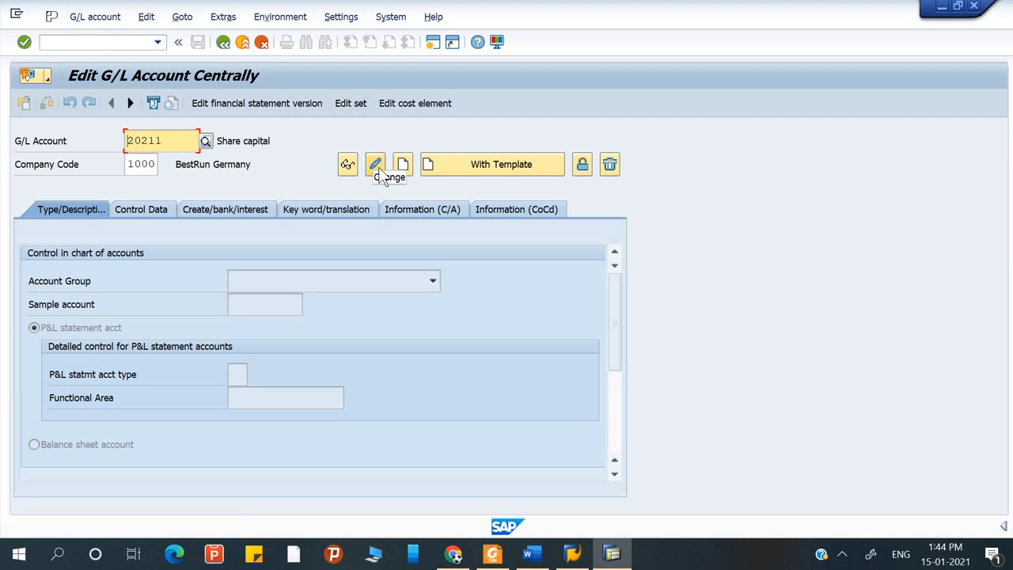
pyautogui.click(74, 41)
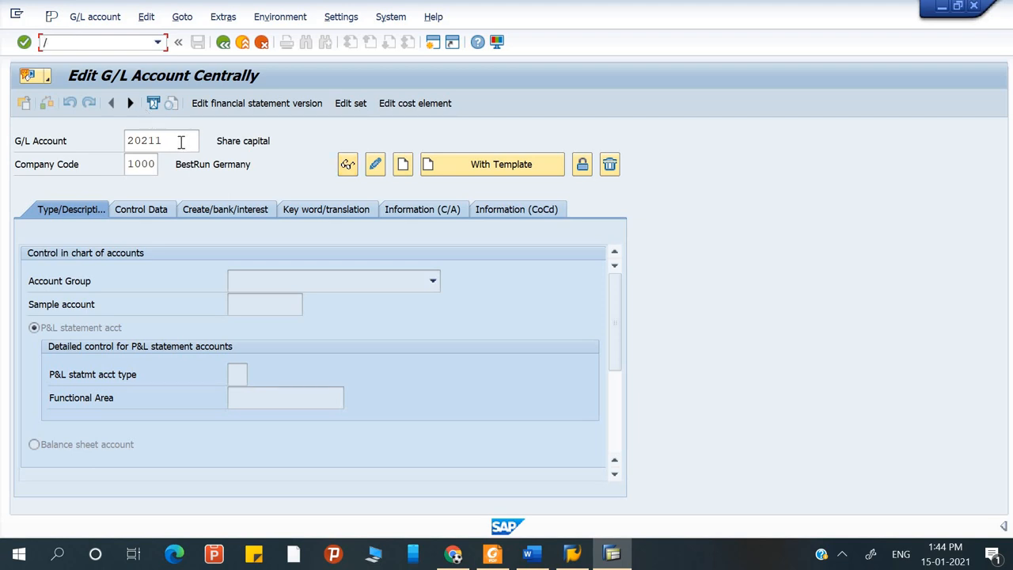
# Search for G/L accounts by the keyword DEEP in language EN within chart of accounts INT
pyautogui.click(185, 142)
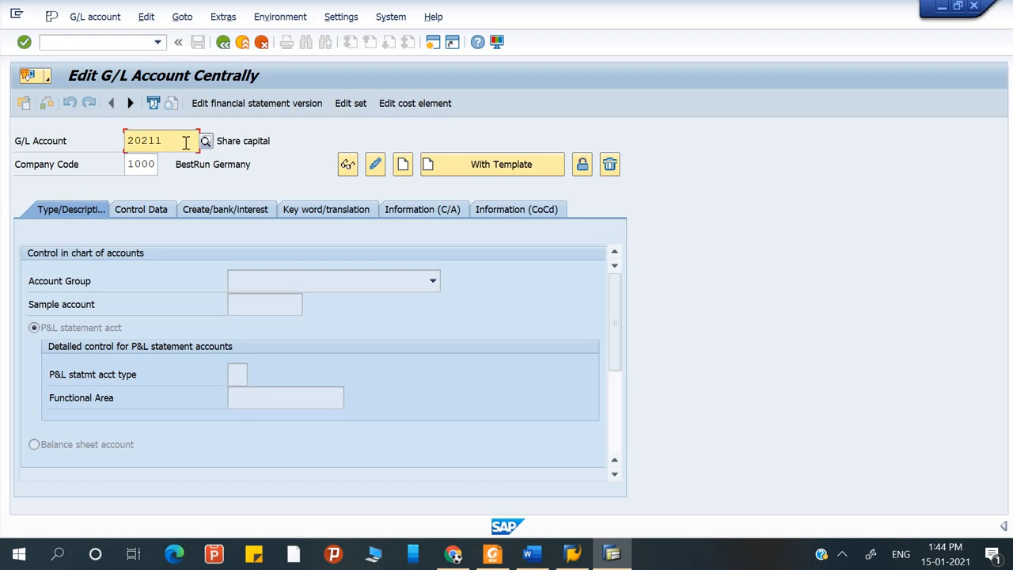
pyautogui.click(208, 144)
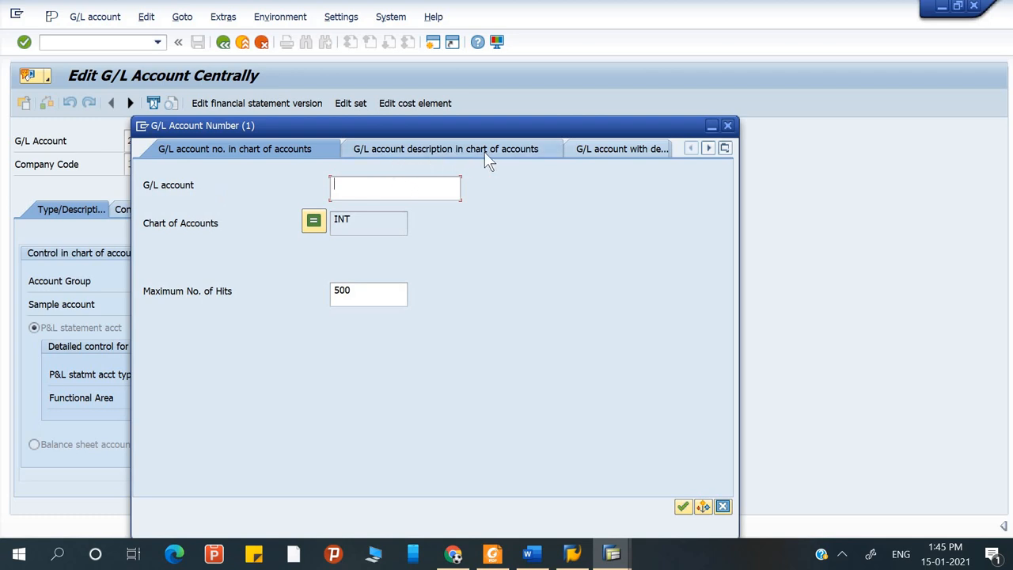
pyautogui.click(709, 148)
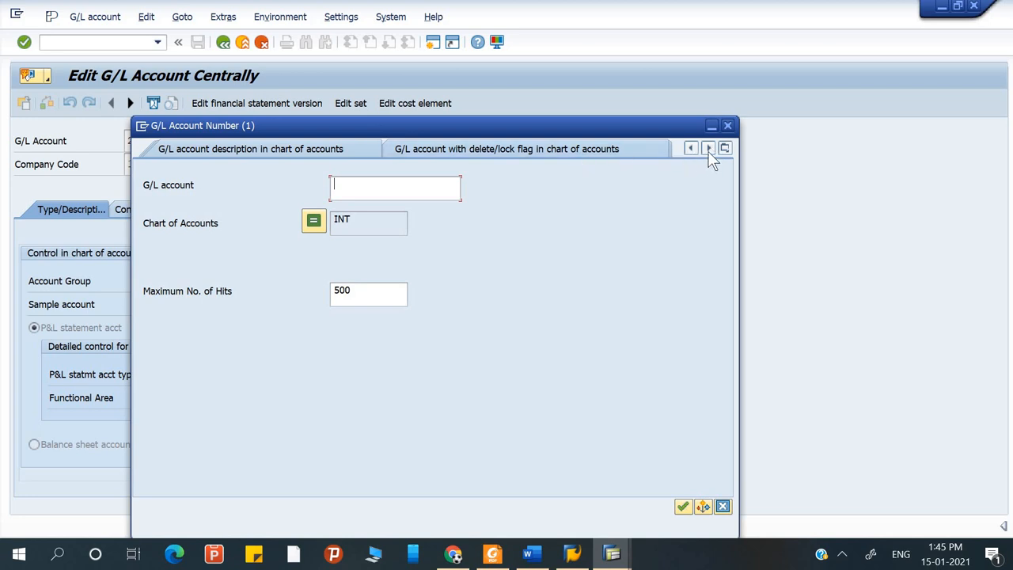
pyautogui.click(709, 149)
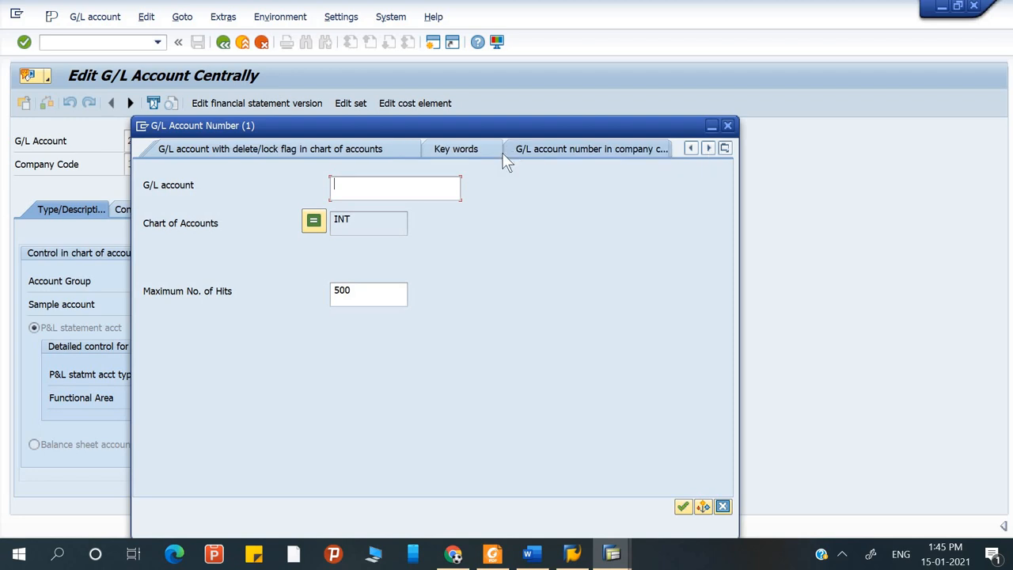
pyautogui.click(461, 151)
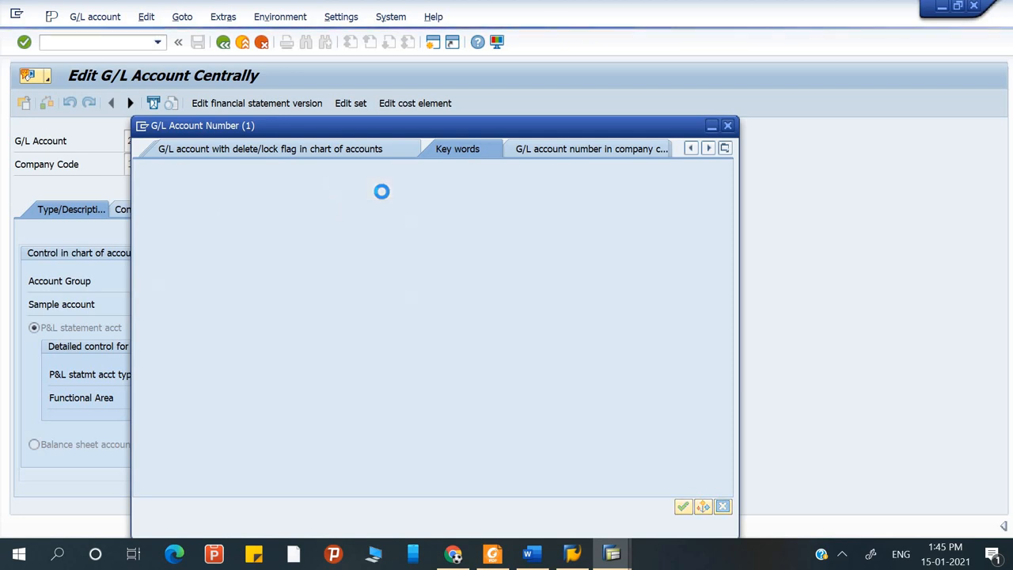
pyautogui.click(383, 192)
pyautogui.press('BackSpace')
pyautogui.press('BackSpace')
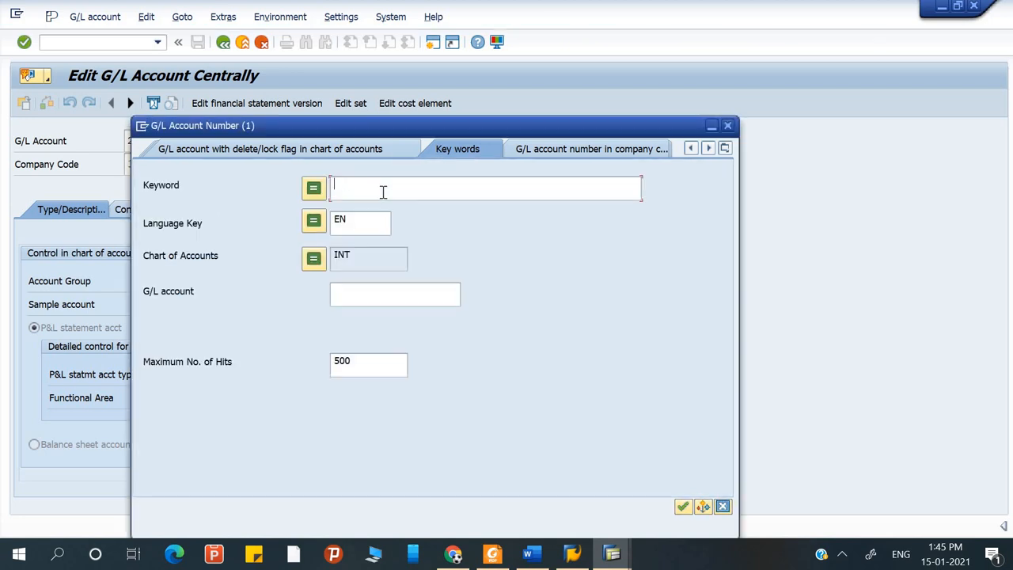
pyautogui.write('DEEP')
pyautogui.click(683, 507)
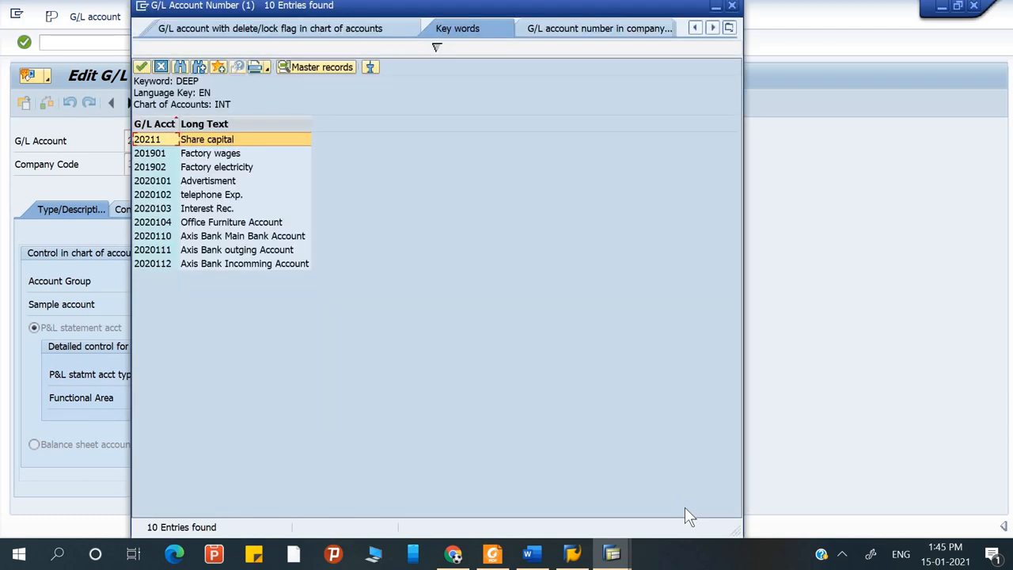
# Look through the accounts found by keyword and choose 20211, Share capital
pyautogui.press('Down')
pyautogui.press('Down')
pyautogui.press('Down')
pyautogui.press('Down')
pyautogui.press('Down')
pyautogui.press('Down')
pyautogui.press('Down')
pyautogui.press('Down')
pyautogui.press('Down')
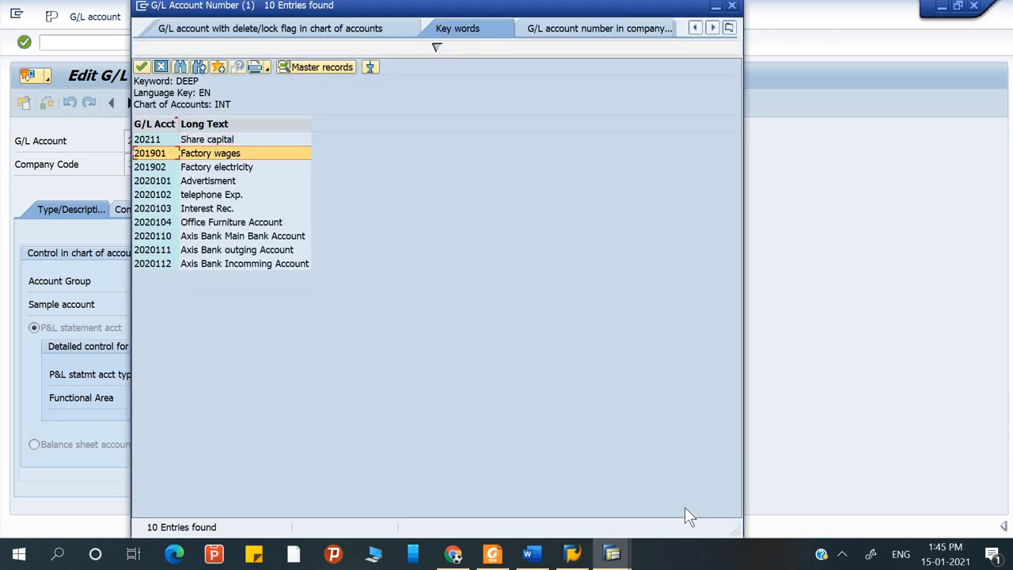
pyautogui.press('Up')
pyautogui.press('Up')
pyautogui.press('Up')
pyautogui.press('Up')
pyautogui.press('Up')
pyautogui.press('Up')
pyautogui.press('Up')
pyautogui.press('Up')
pyautogui.press('Up')
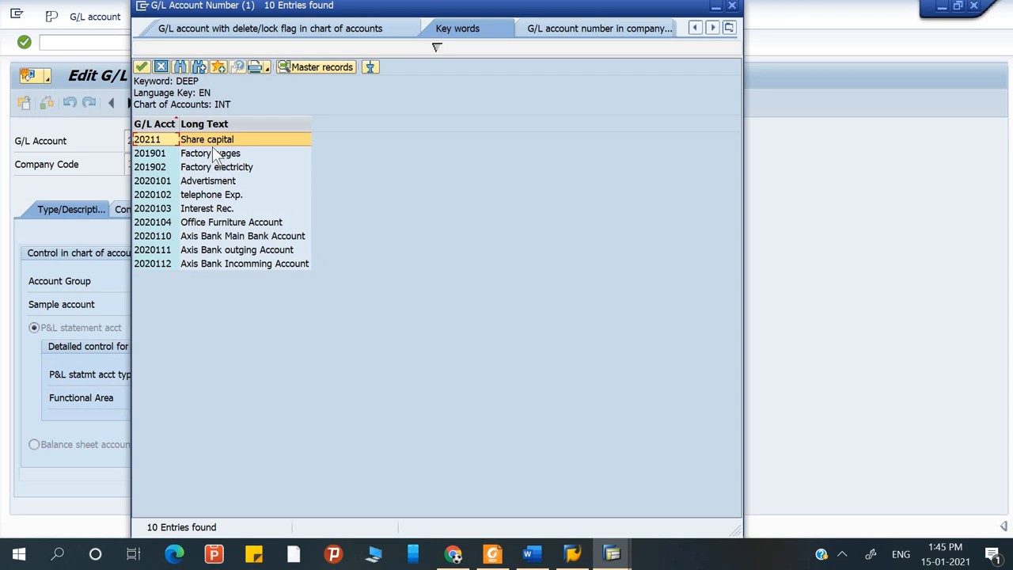
pyautogui.press('Return')
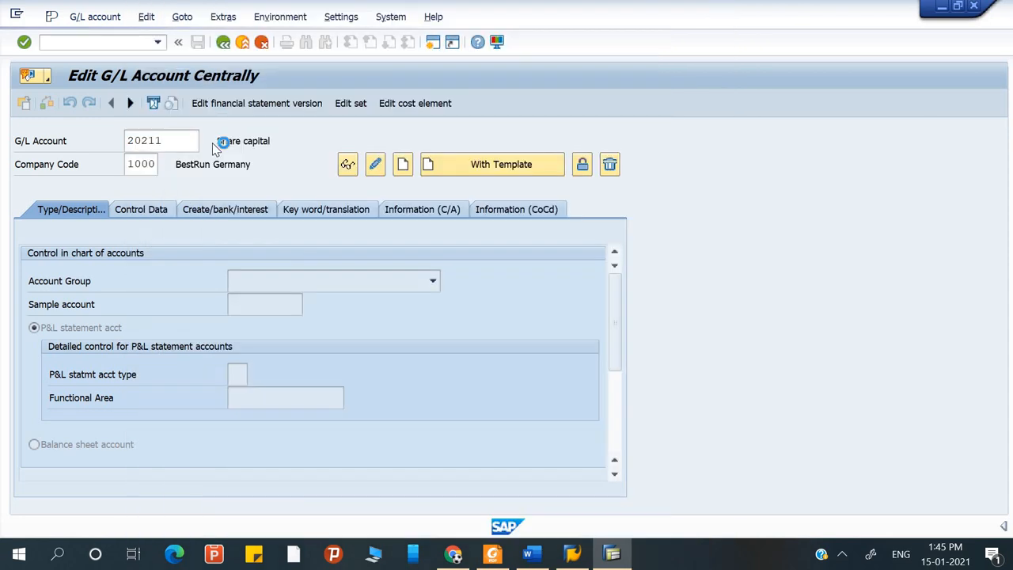
# Review the control data of account 20211 in change mode and return to SAP Easy Access without editing anything
pyautogui.click(160, 213)
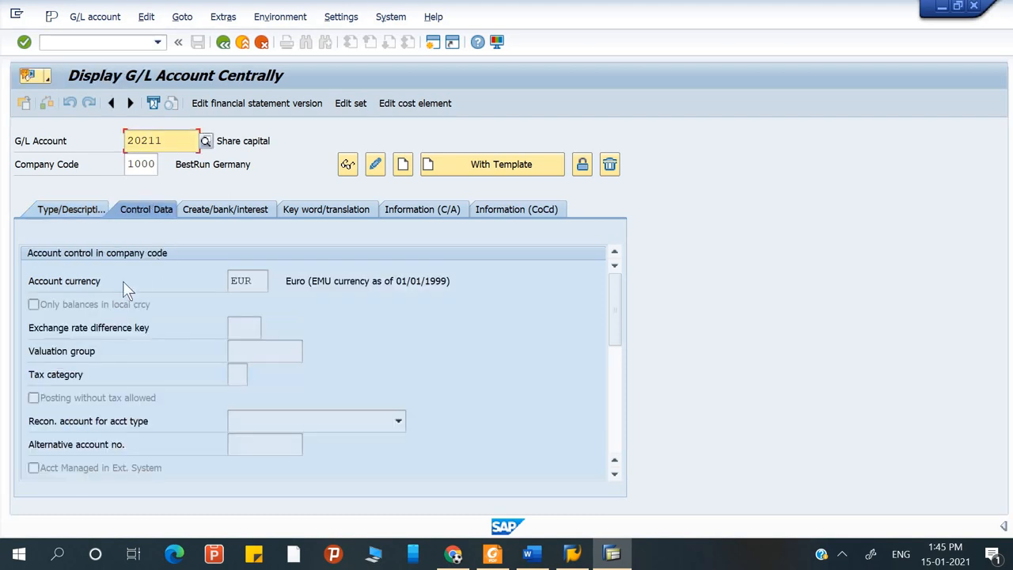
pyautogui.click(376, 165)
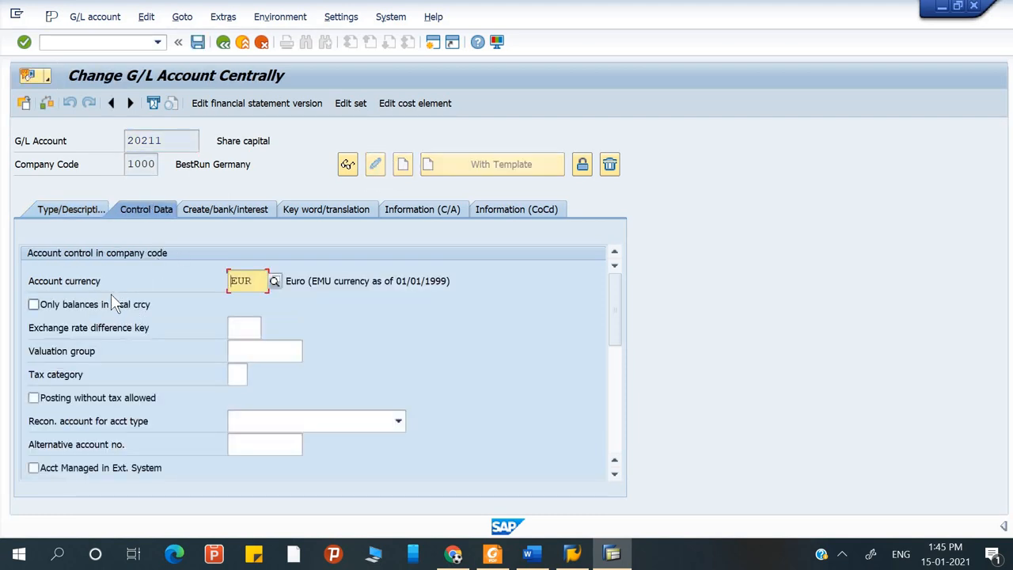
pyautogui.click(107, 43)
pyautogui.write('/n')
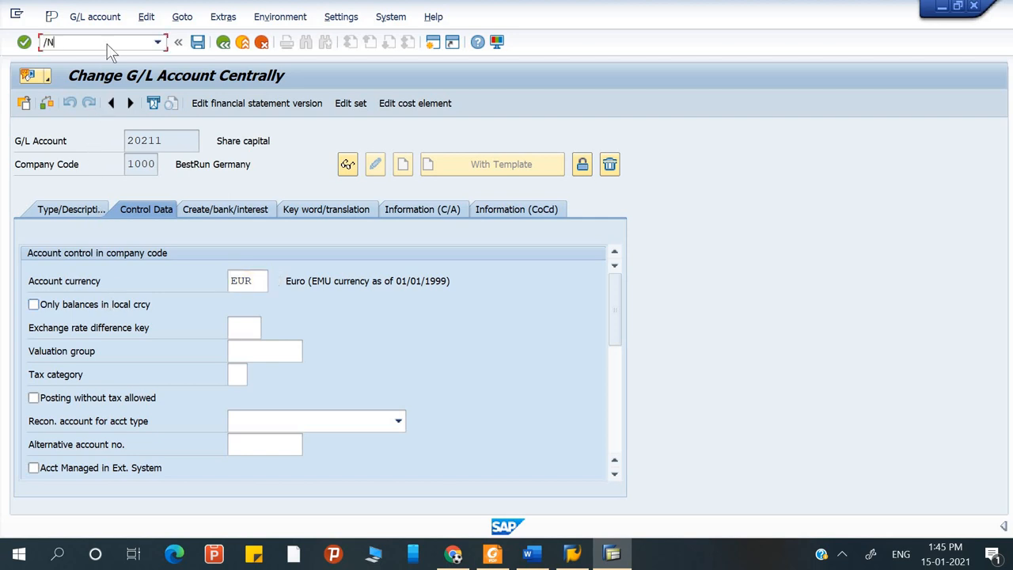
pyautogui.press('Return')
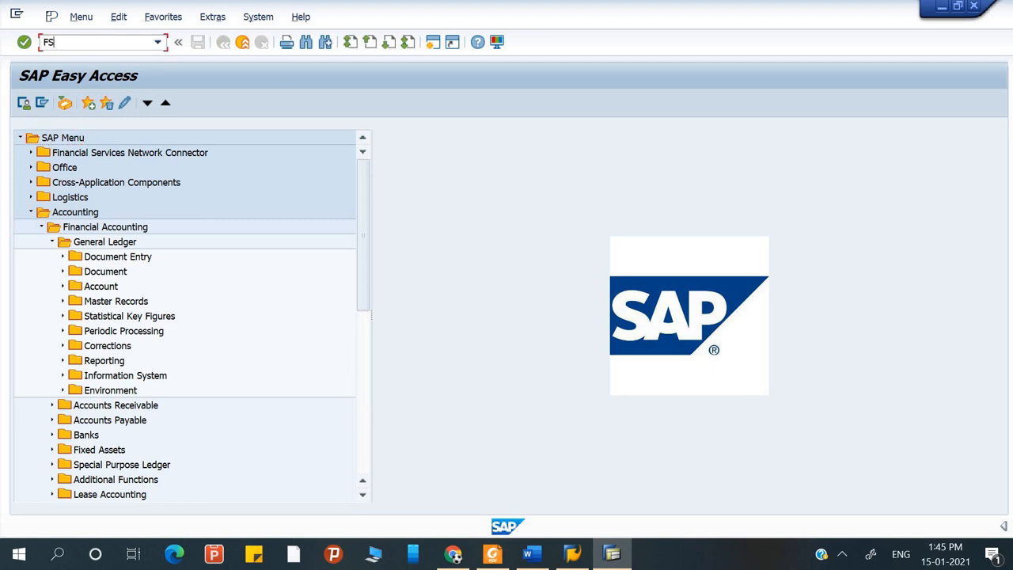
# Reopen the central G/L account screen, display the control data of account 20211, and leave it for SAP Easy Access
pyautogui.press('Return')
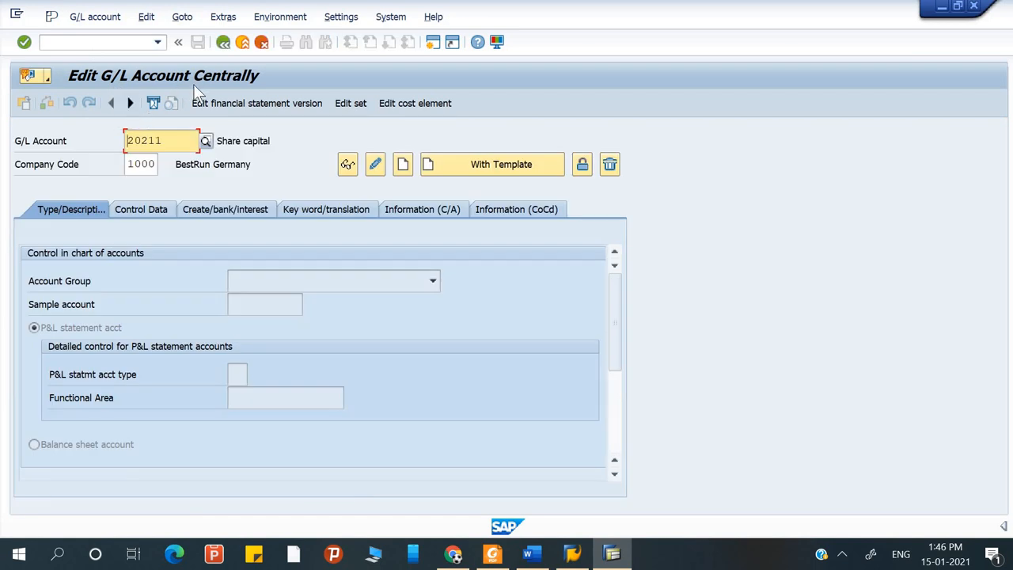
pyautogui.press('Return')
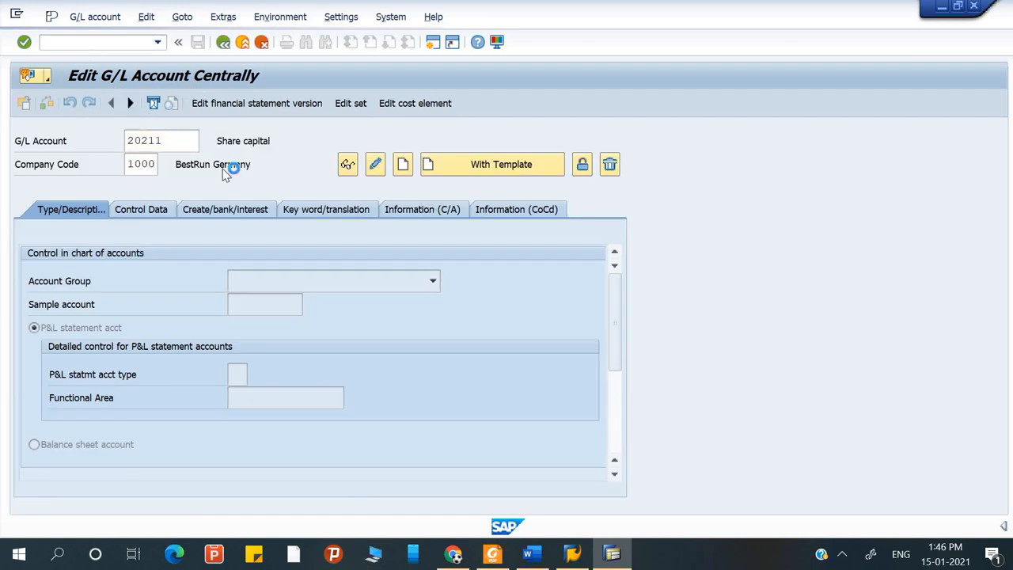
pyautogui.click(159, 213)
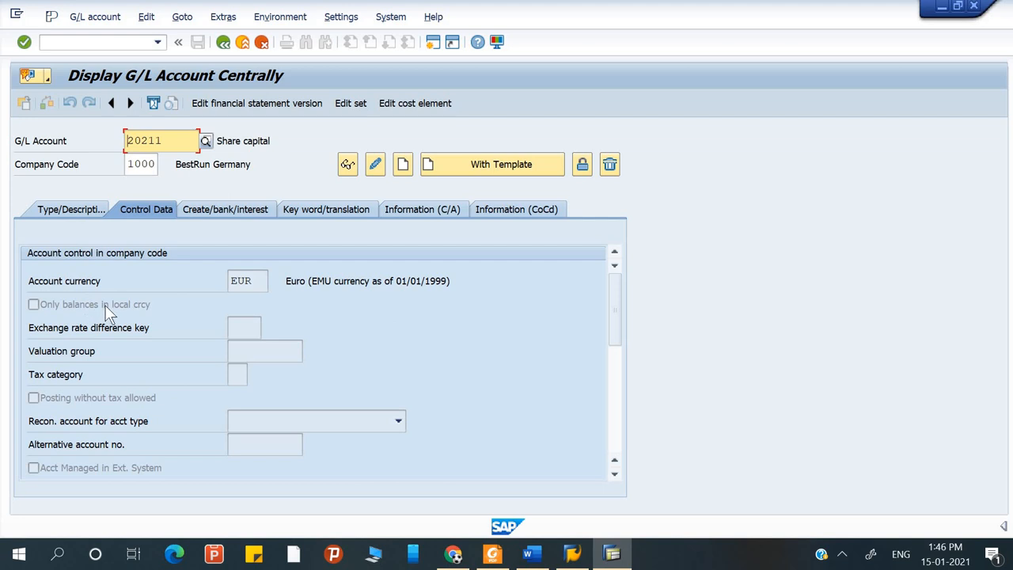
pyautogui.click(80, 48)
pyautogui.write('/N')
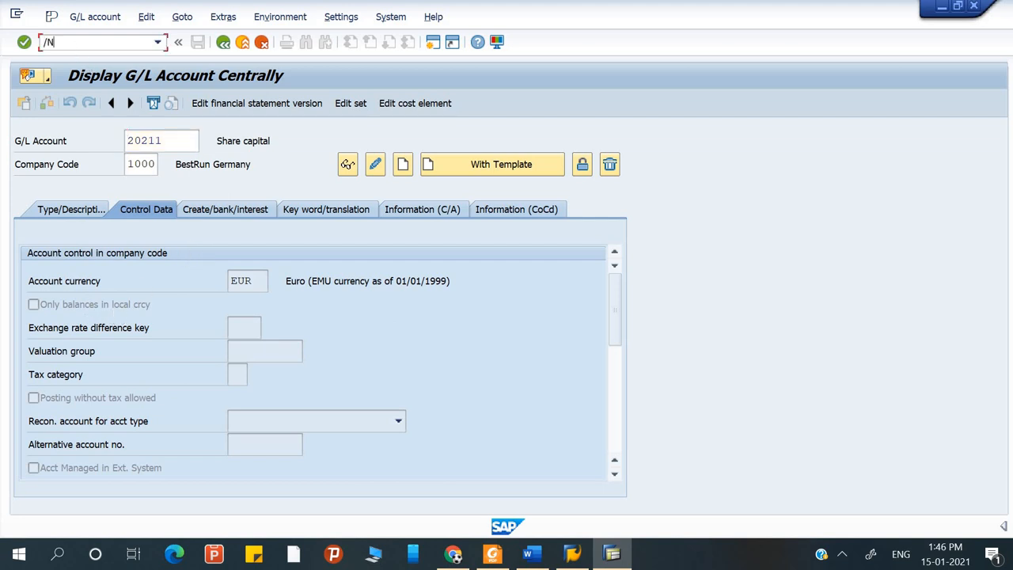
pyautogui.press('Return')
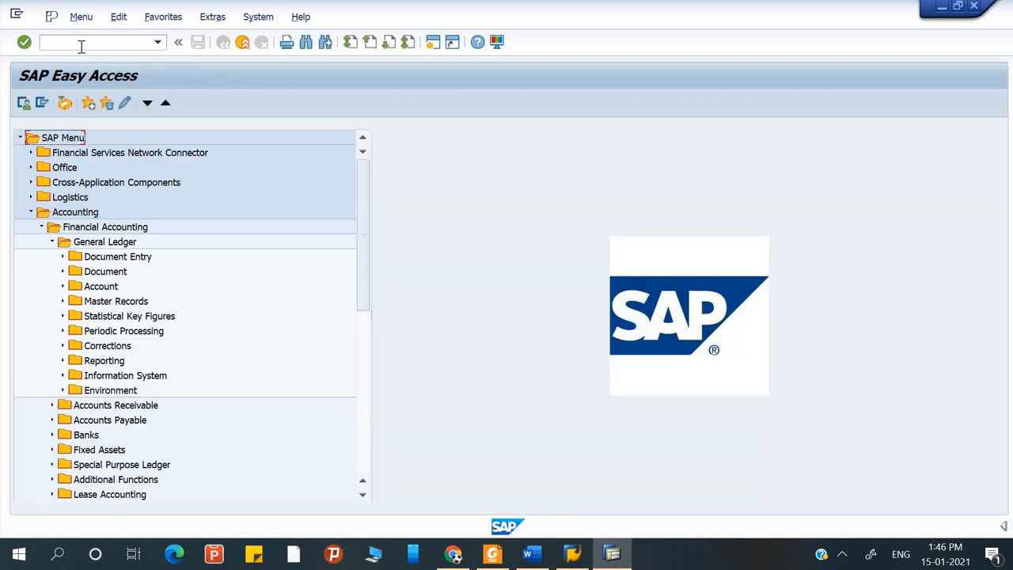
# Start transaction FS02 and display the control data of account 20211 in company code 1000
pyautogui.click(81, 46)
pyautogui.write('FS02')
pyautogui.press('Return')
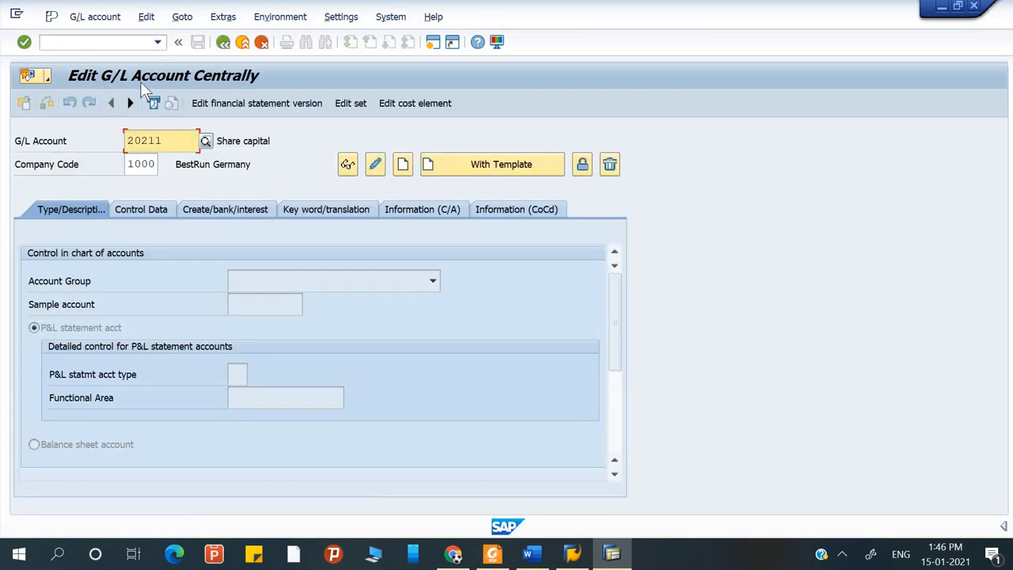
pyautogui.press('Return')
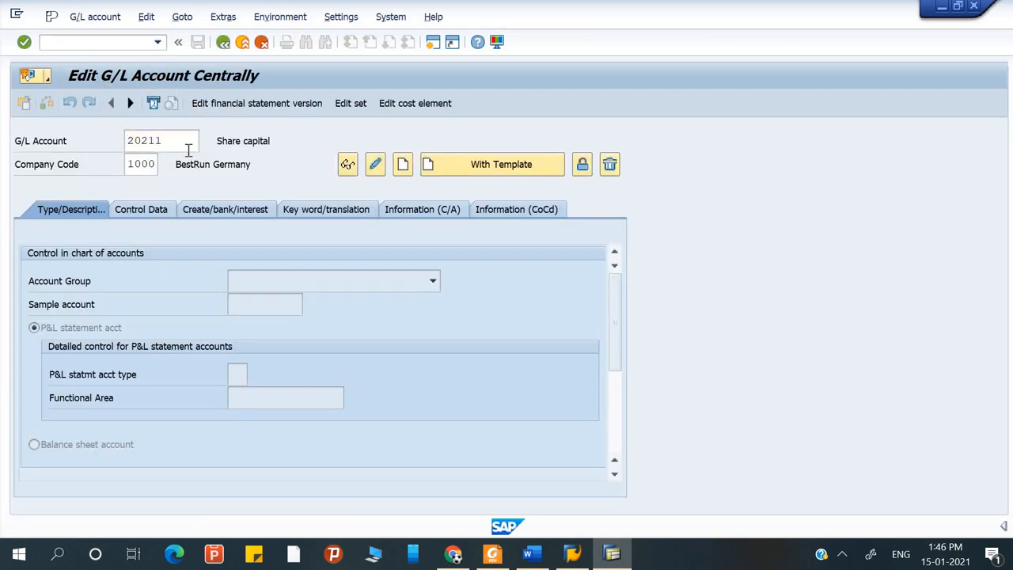
pyautogui.click(142, 210)
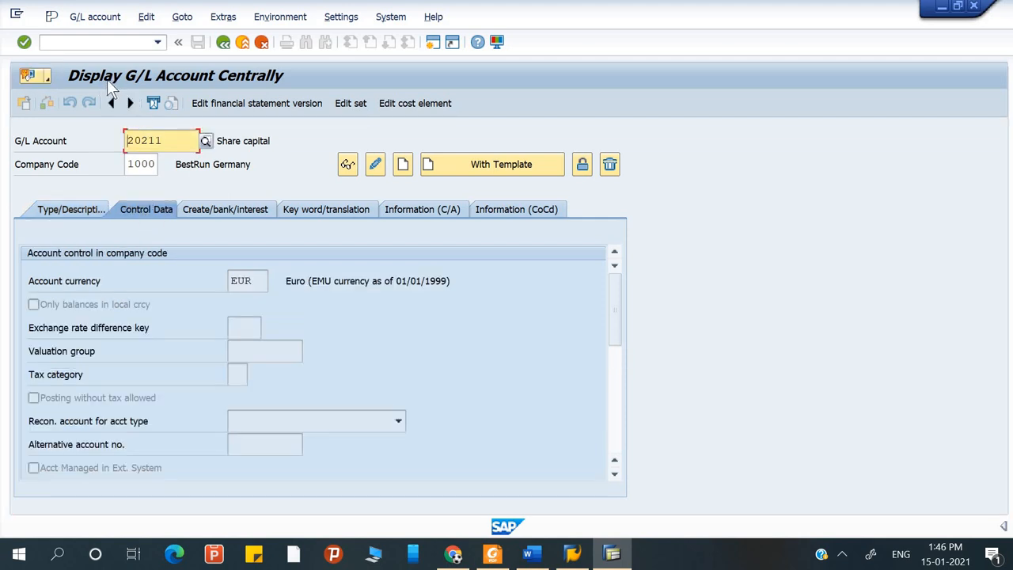
# Switch directly from the current account to transaction FS01 with /NFS01 and display account 20211
pyautogui.click(95, 47)
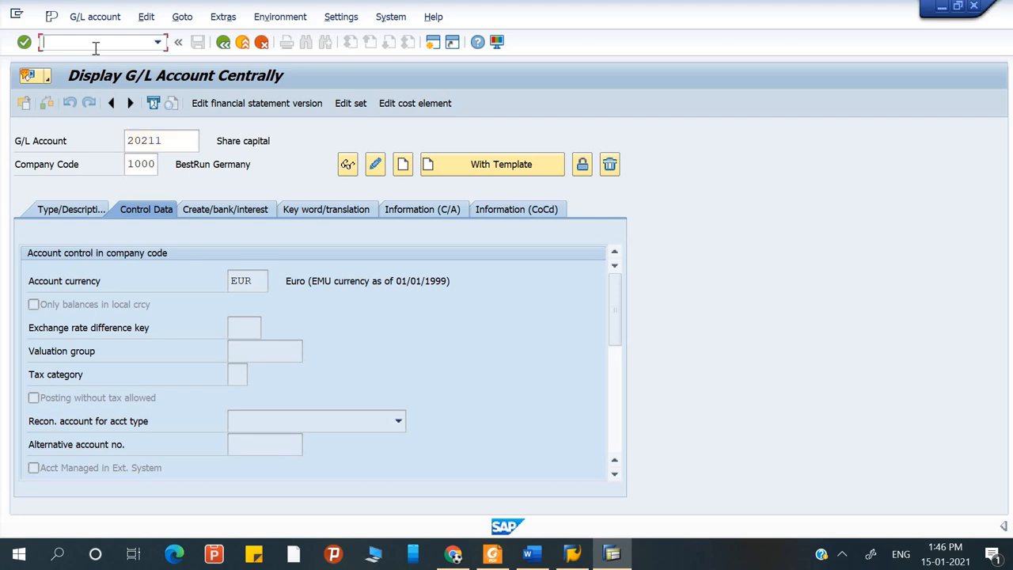
pyautogui.write('/NFS00')
pyautogui.press('BackSpace')
pyautogui.write('1')
pyautogui.press('Return')
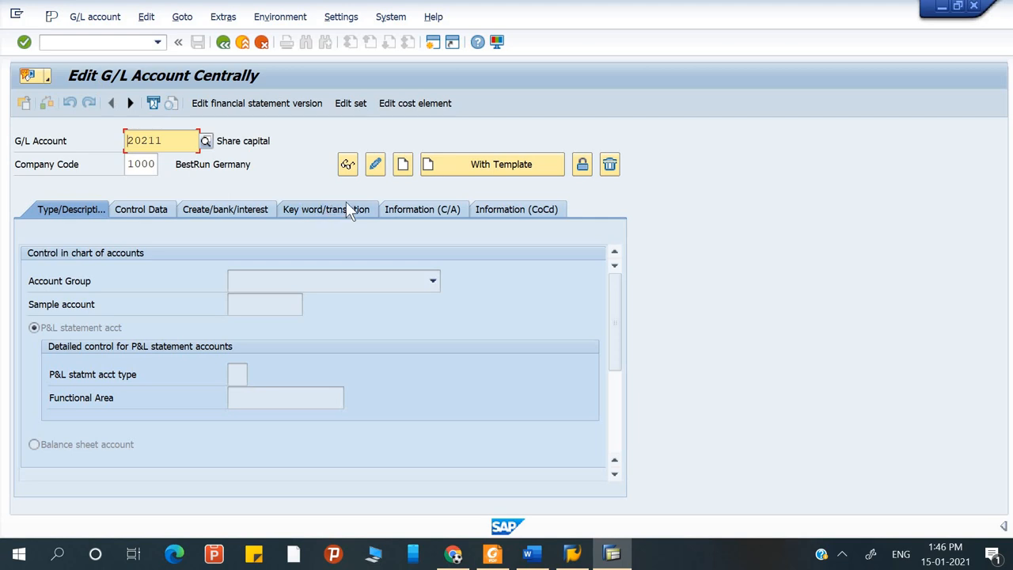
pyautogui.press('Return')
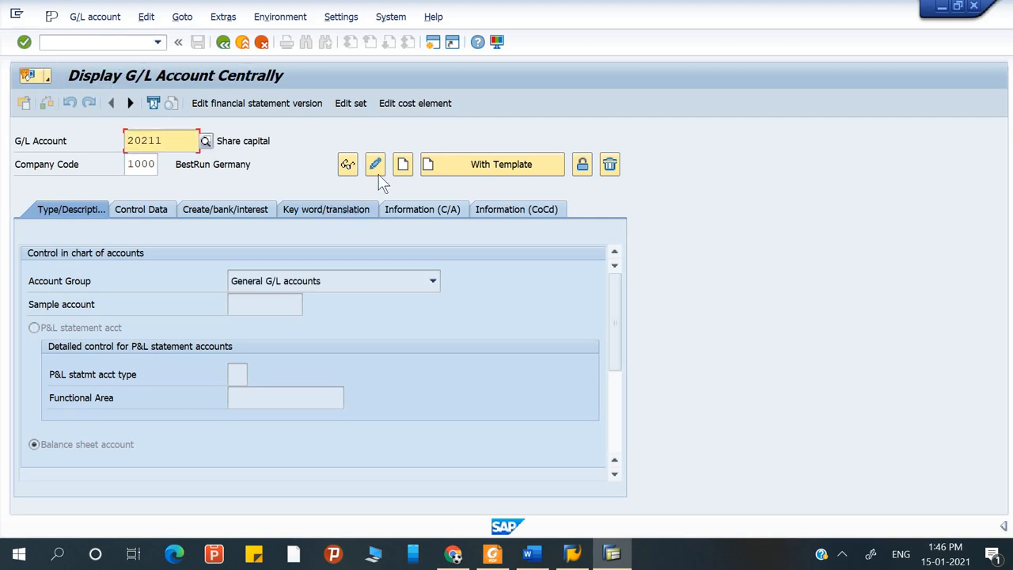
# Switch account 20211 to change mode, enable Only balances in local crcy in its control data, and save
pyautogui.click(378, 166)
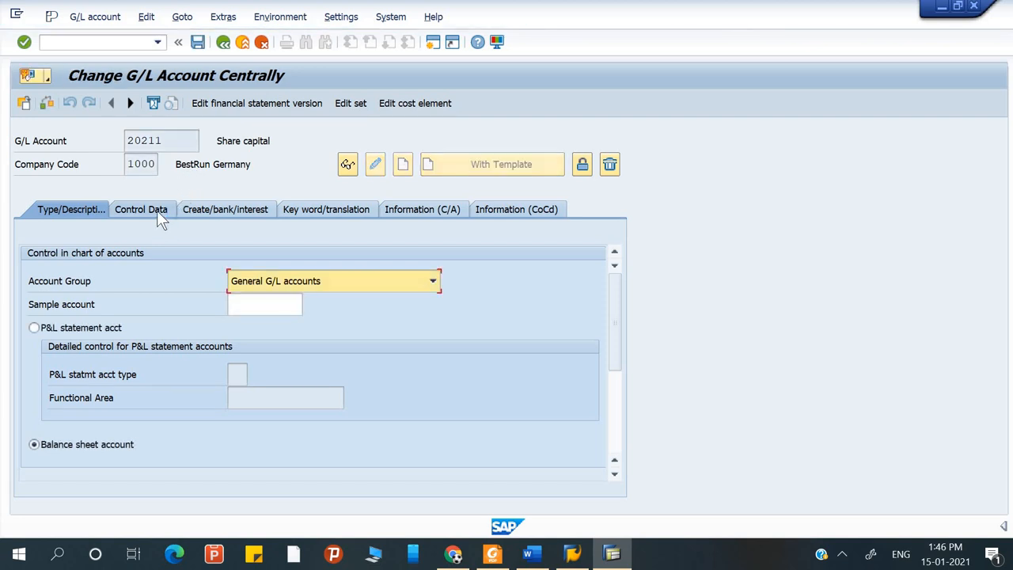
pyautogui.click(157, 211)
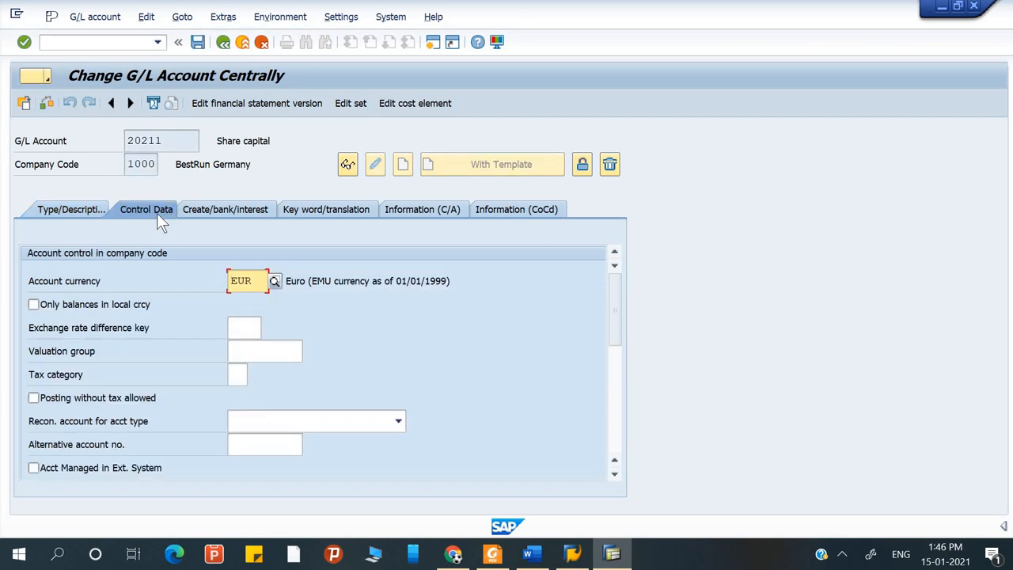
pyautogui.click(60, 306)
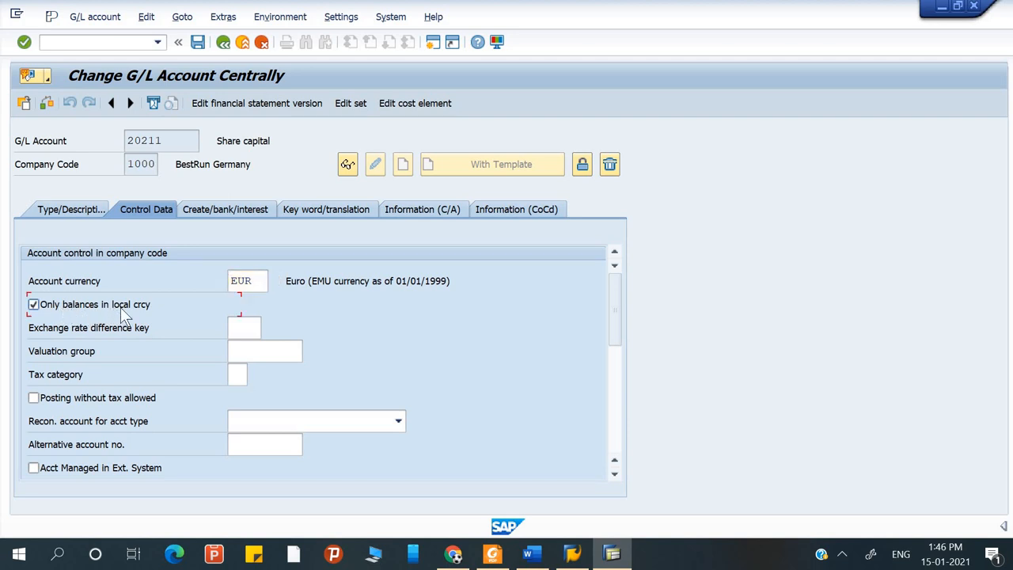
pyautogui.click(201, 39)
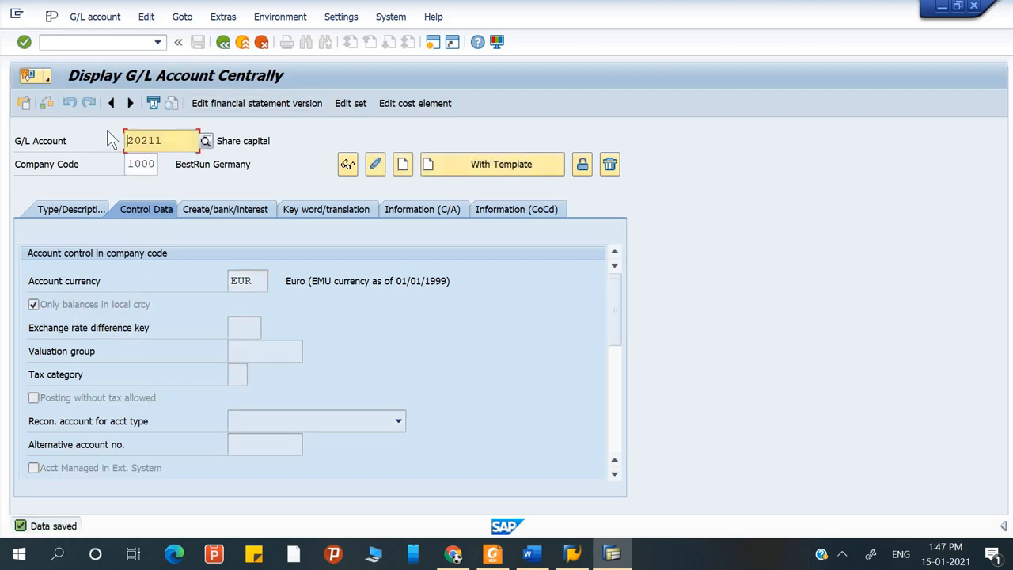
# Switch directly from the saved account to transaction FS03 with /NFS03
pyautogui.click(94, 41)
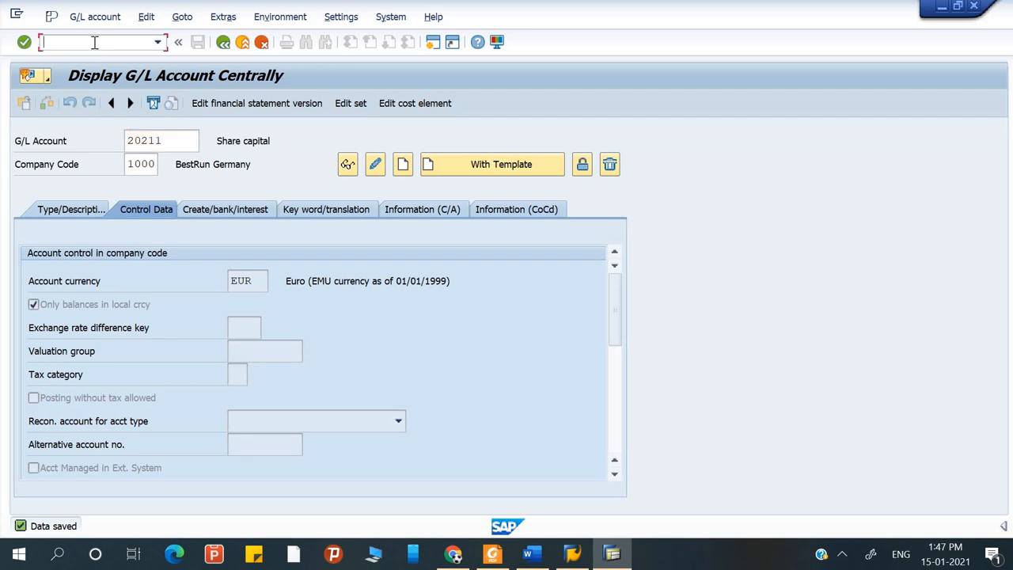
pyautogui.write('/NFS03')
pyautogui.press('Return')
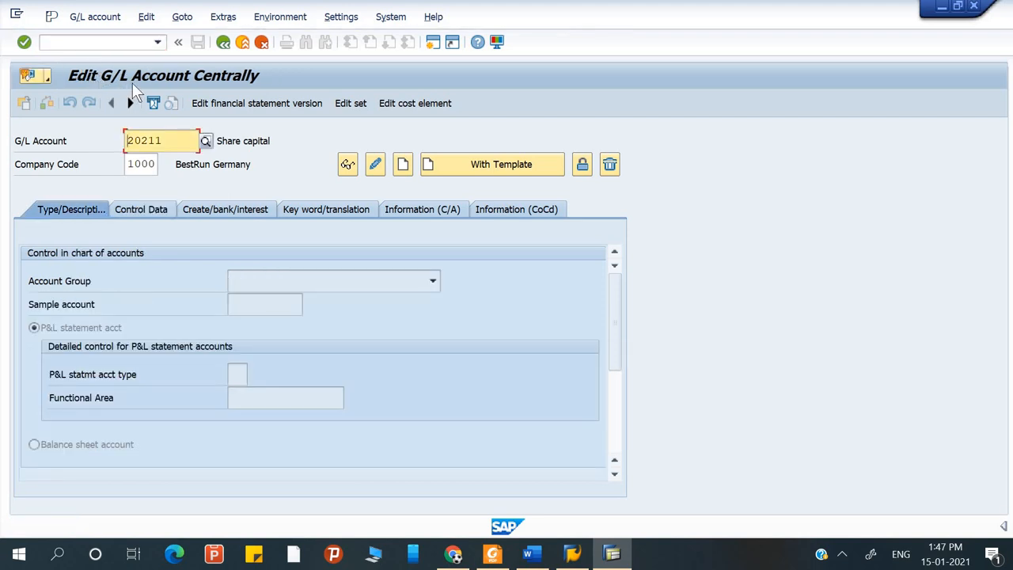
# Run transaction FS04 for account 20211 in company code 1000, examine the change to Balances in LC, and return to the initial screen
pyautogui.click(98, 37)
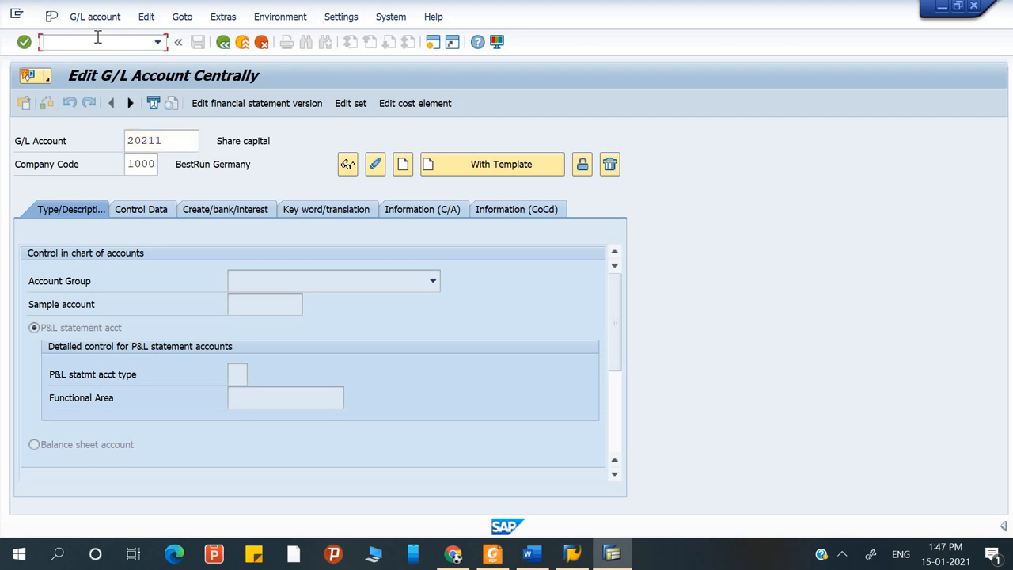
pyautogui.write('/NFS04')
pyautogui.press('Return')
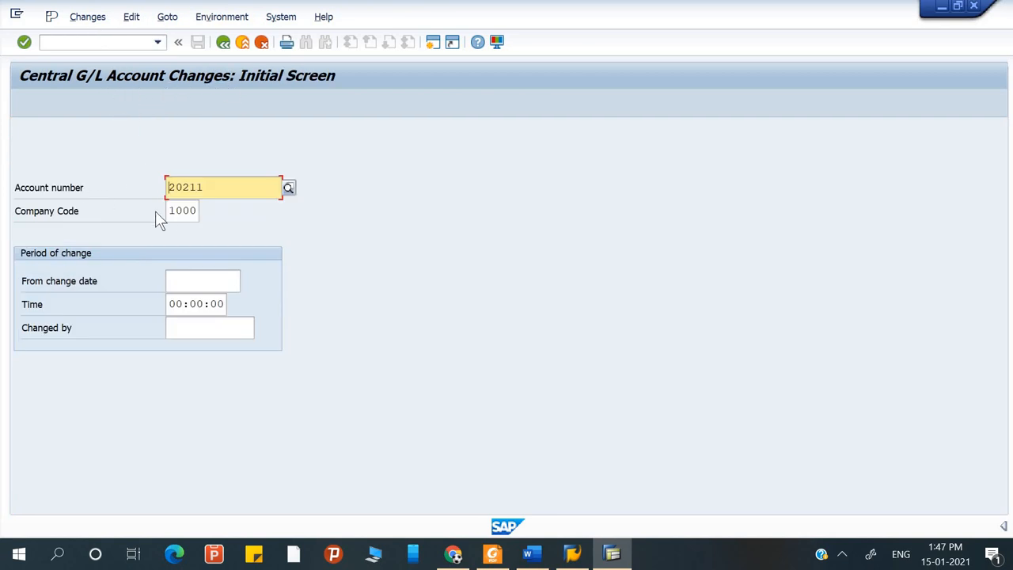
pyautogui.press('Return')
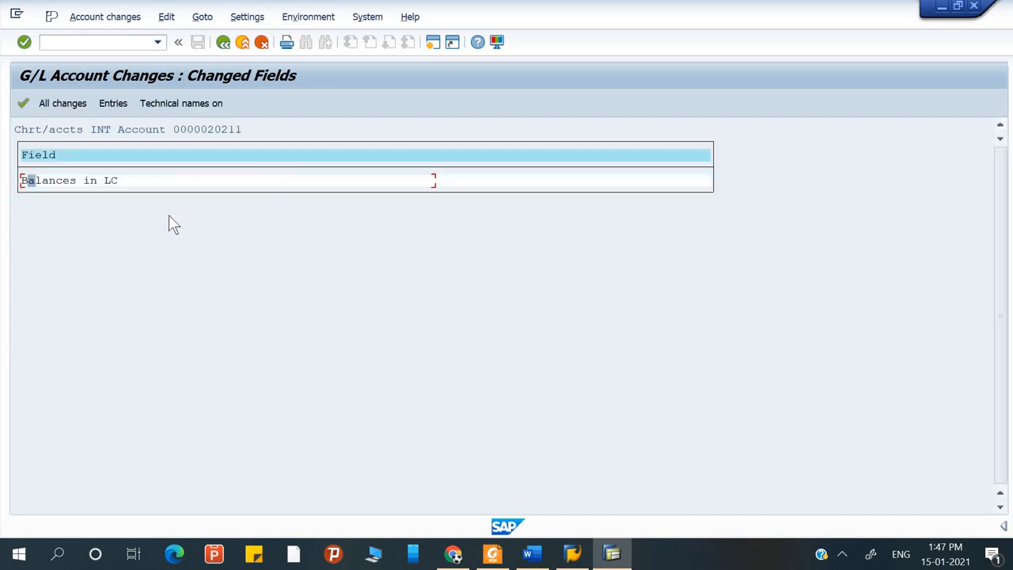
pyautogui.doubleClick(105, 182)
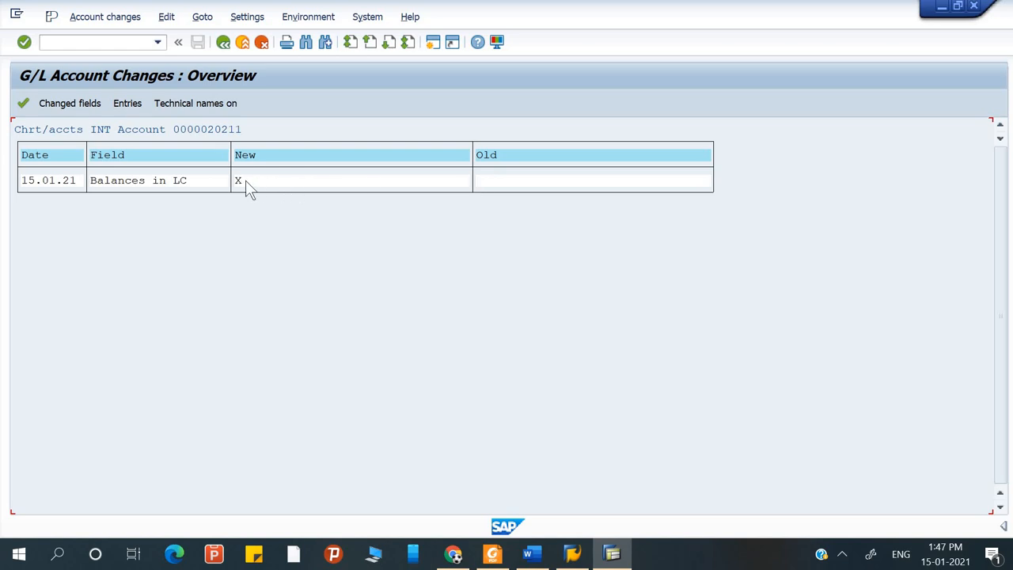
pyautogui.press('F3')
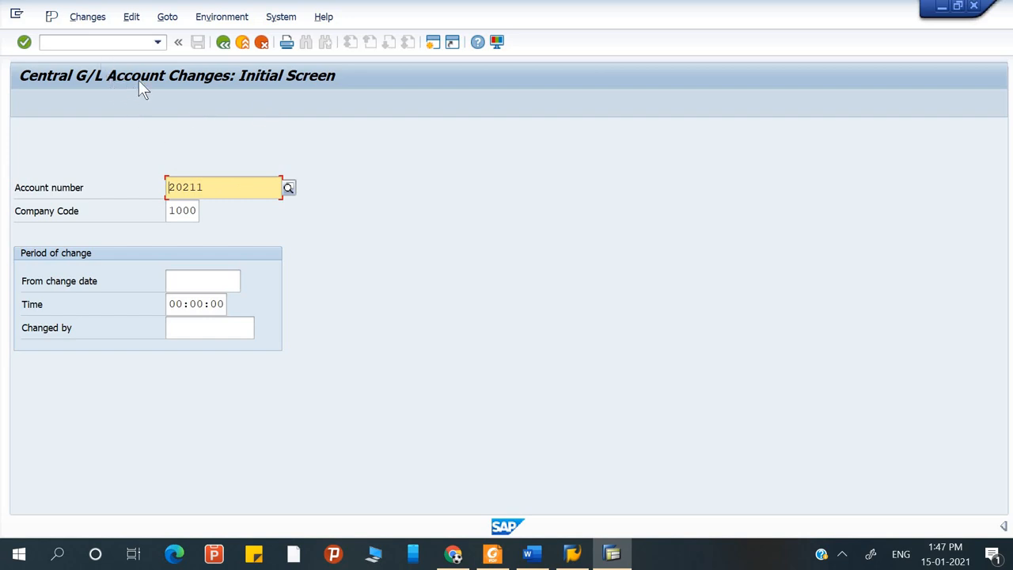
# Try to restart the account changes transaction from its initial screen with /FS04
pyautogui.click(124, 42)
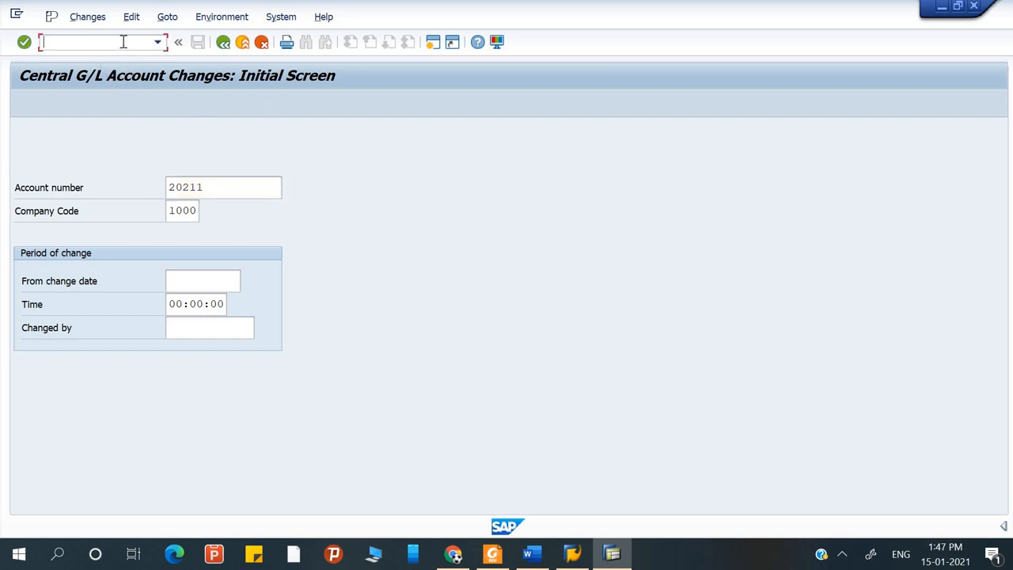
pyautogui.write('/FS04')
pyautogui.press('Return')
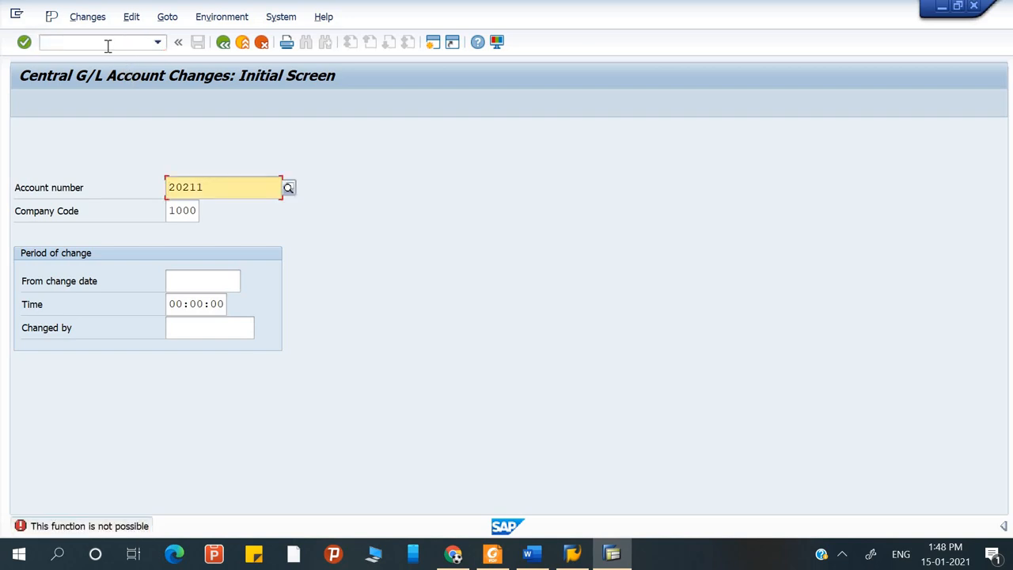
# Restart the G/L account changes transaction with /NFS04
pyautogui.click(108, 44)
pyautogui.write('/')
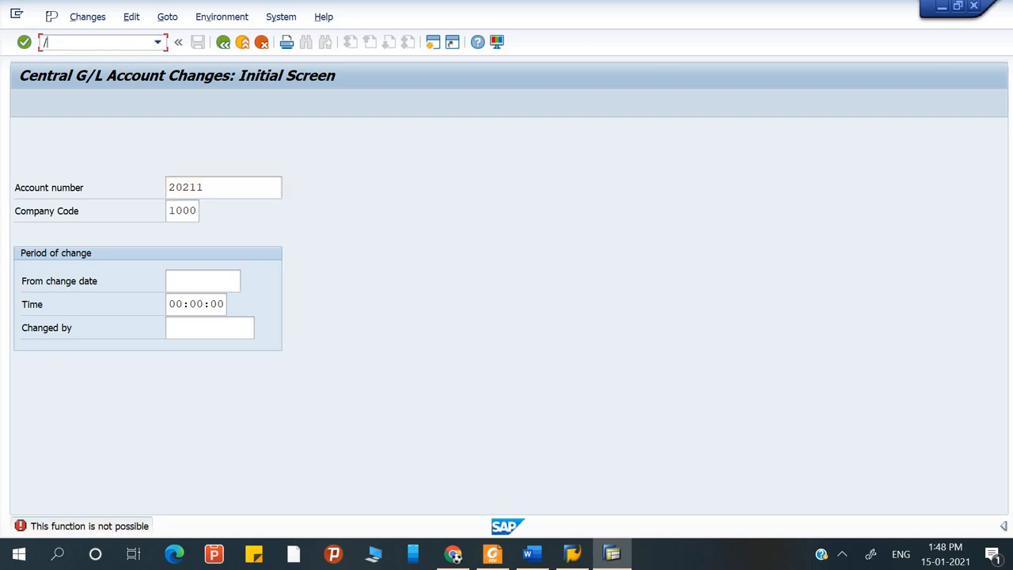
pyautogui.write('NFS04')
pyautogui.press('Return')
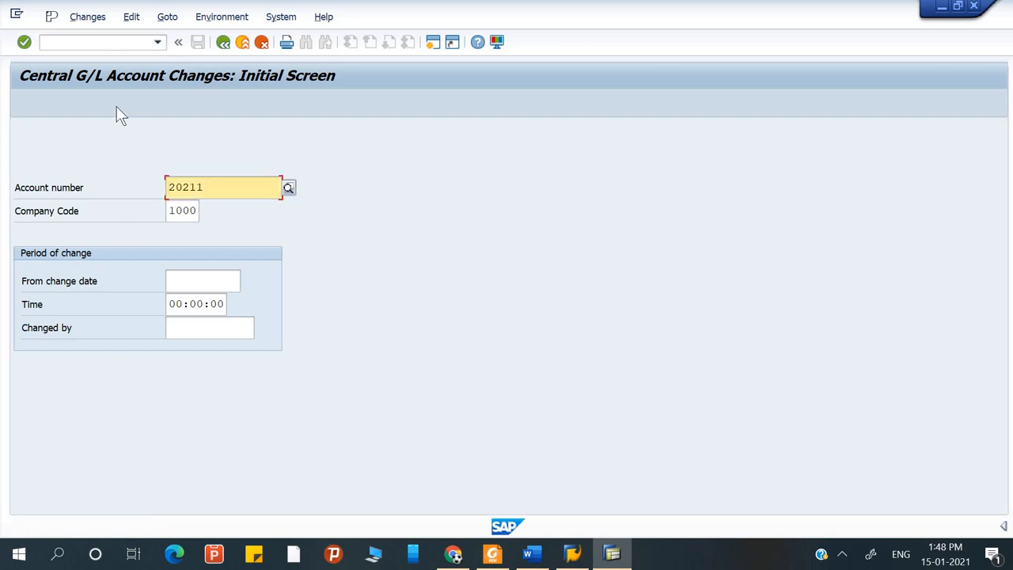
# Switch directly from the account changes screen to transaction FS00 with /NFS00
pyautogui.click(116, 43)
pyautogui.write('/N')
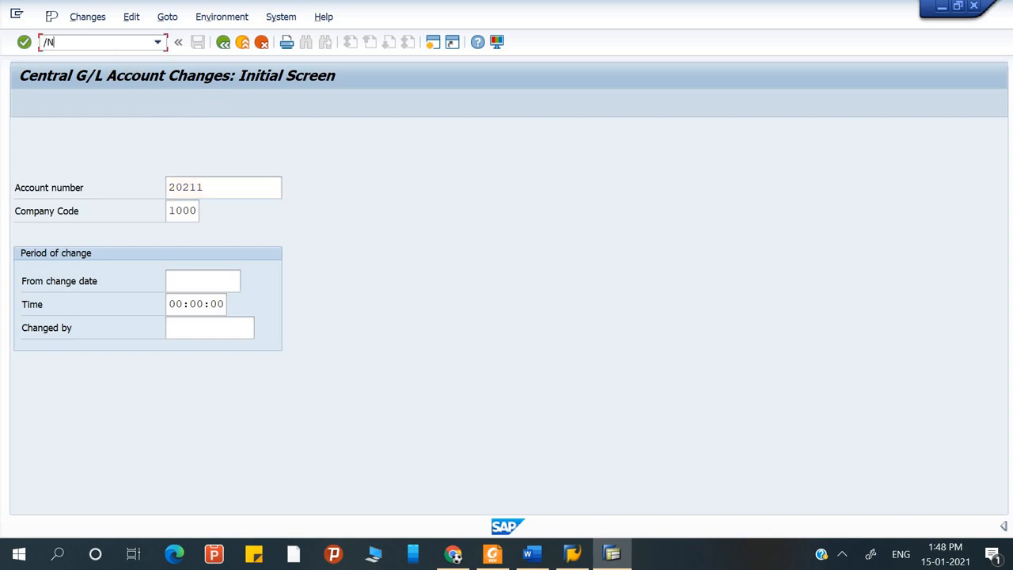
pyautogui.write('FS00')
pyautogui.press('Return')
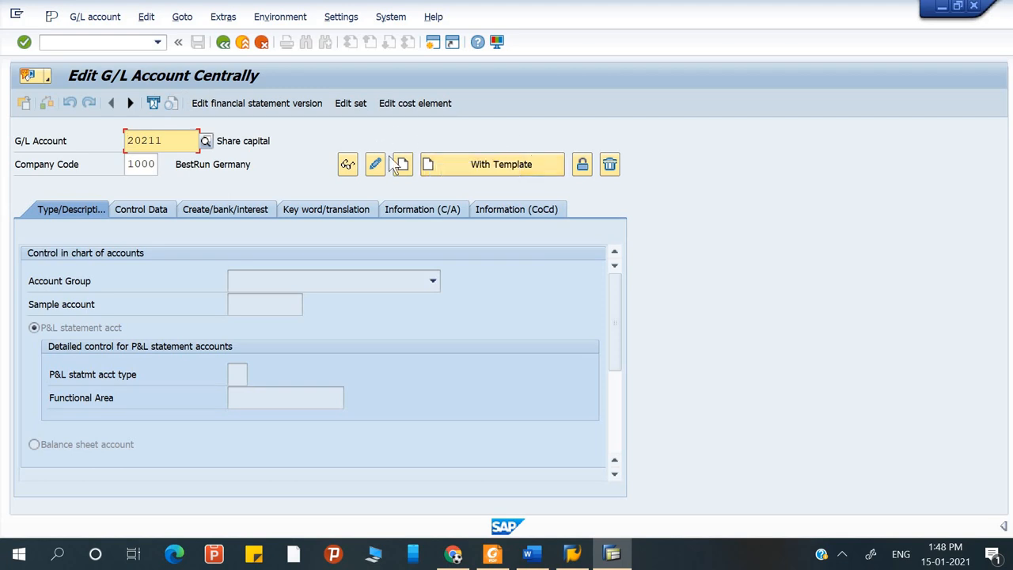
# Return to SAP Easy Access and collapse the Financial Accounting and Accounting folders in the SAP Menu
pyautogui.click(115, 45)
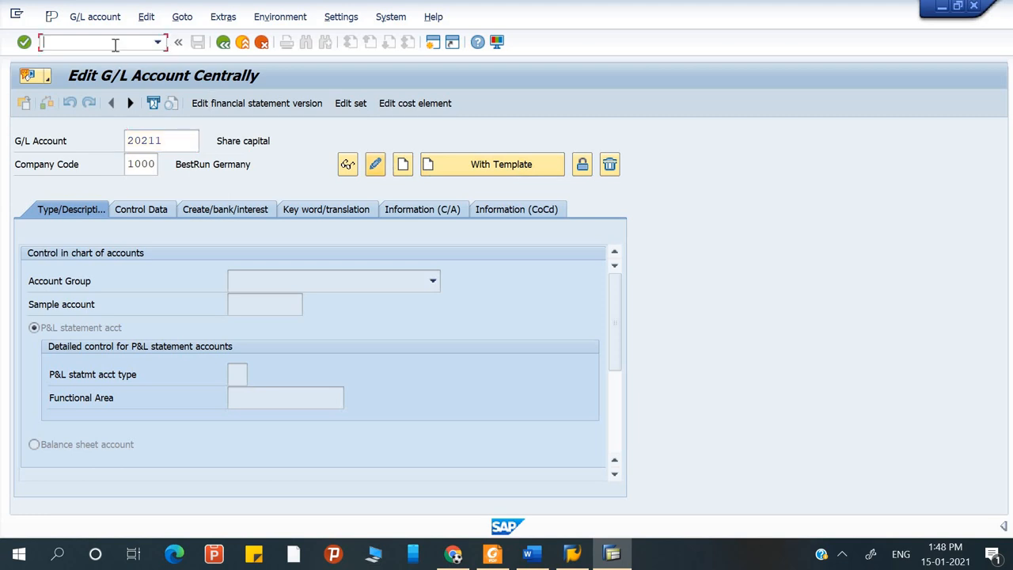
pyautogui.write('/N')
pyautogui.press('Return')
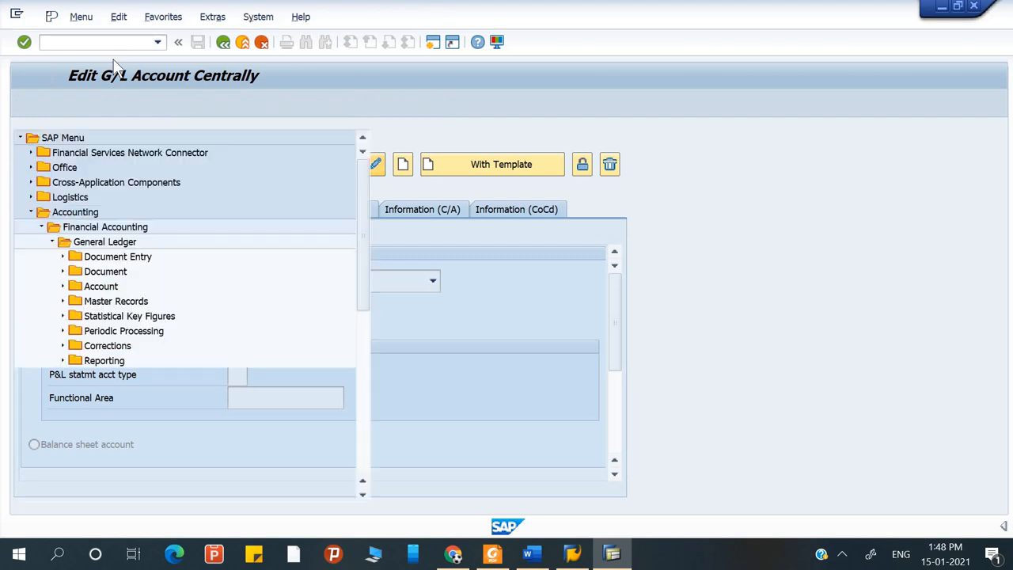
pyautogui.click(42, 227)
pyautogui.click(31, 212)
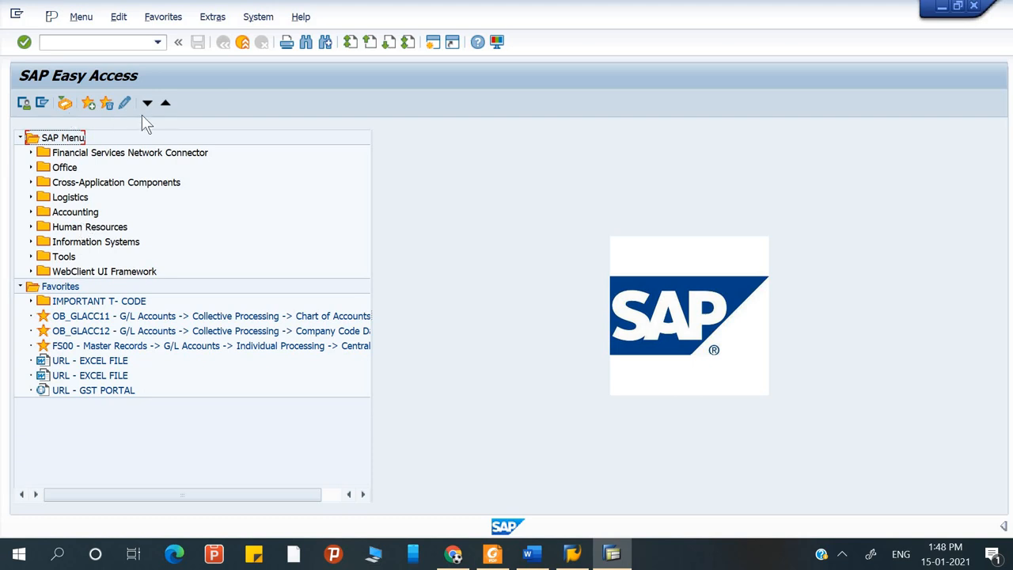
# Search the menu tree for FS00 and move on from the Favorites match to the next match
pyautogui.click(307, 43)
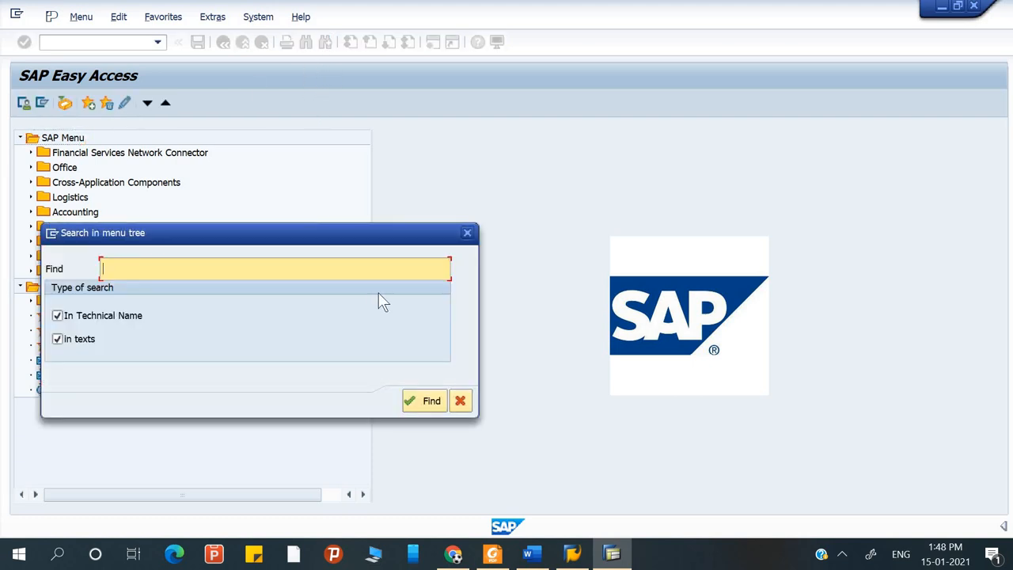
pyautogui.write('FS00')
pyautogui.press('Return')
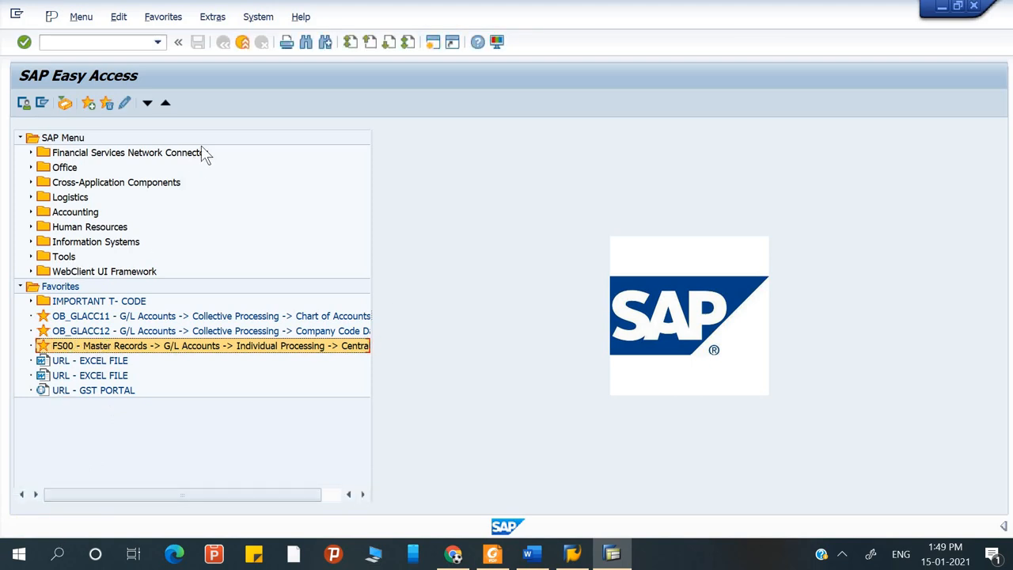
pyautogui.click(328, 43)
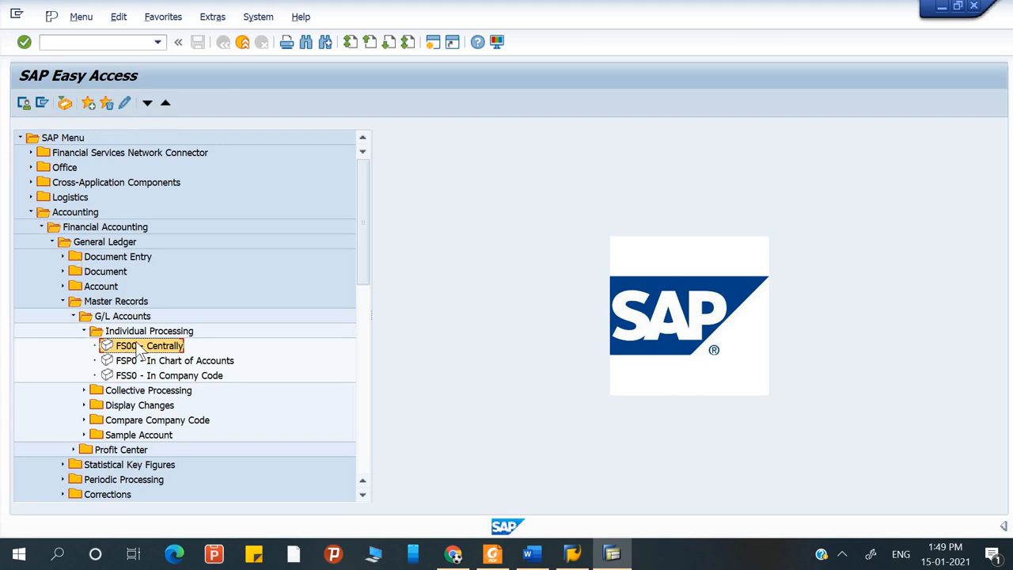
# Search the menu tree for FS01, then open a further search and cancel it
pyautogui.click(307, 43)
pyautogui.write('F')
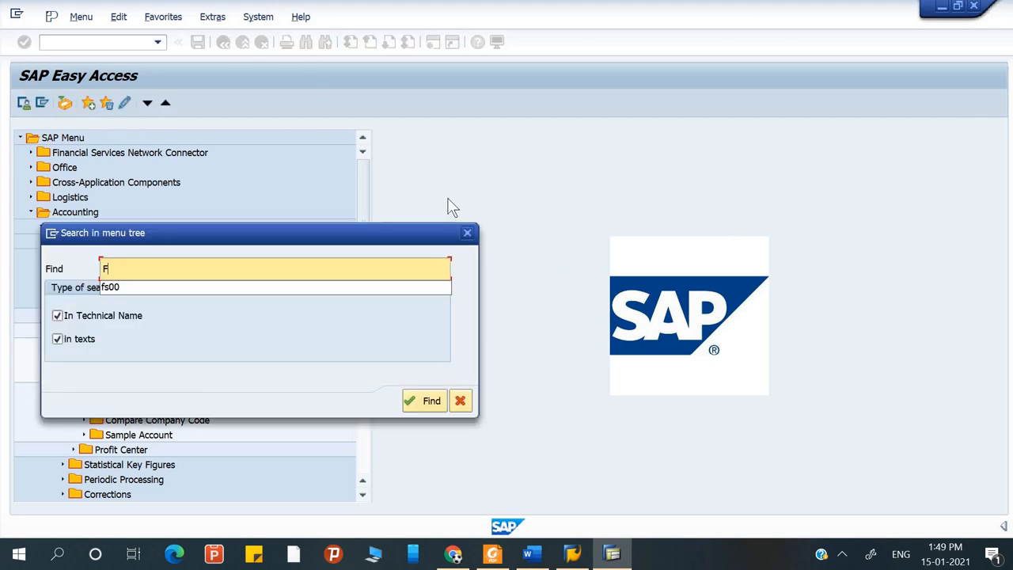
pyautogui.write('S1')
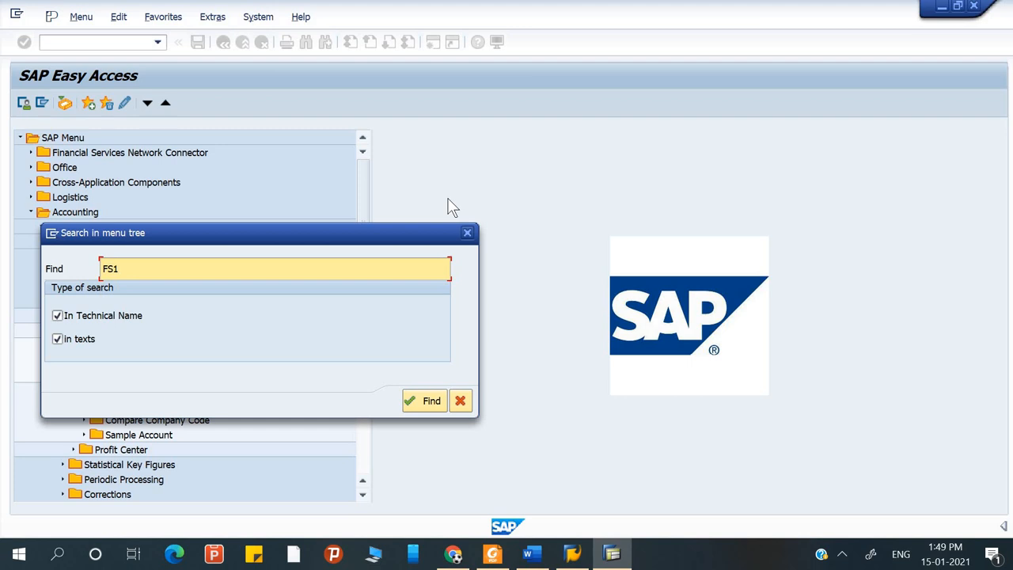
pyautogui.press('BackSpace')
pyautogui.write('01')
pyautogui.click(432, 402)
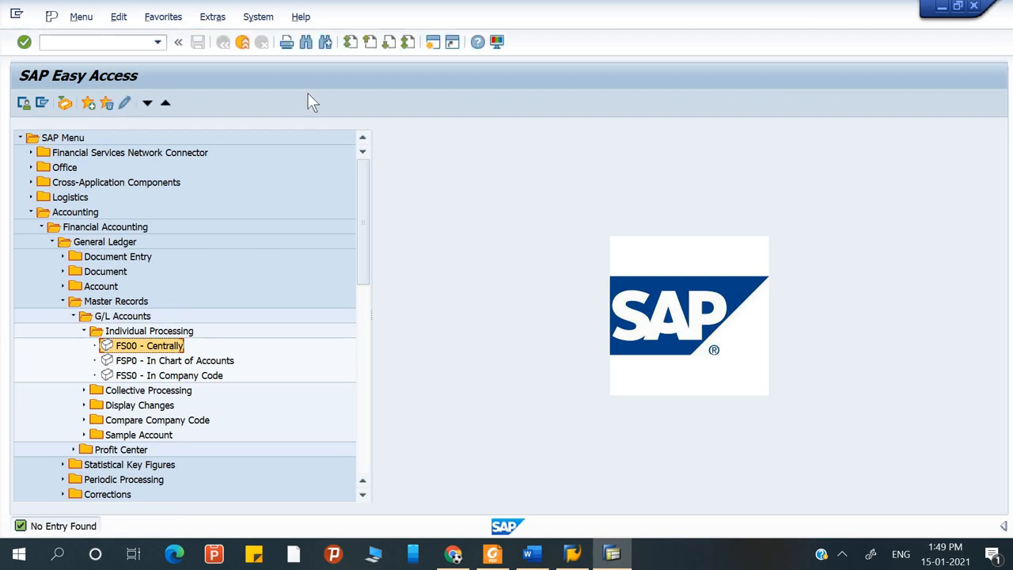
pyautogui.click(329, 44)
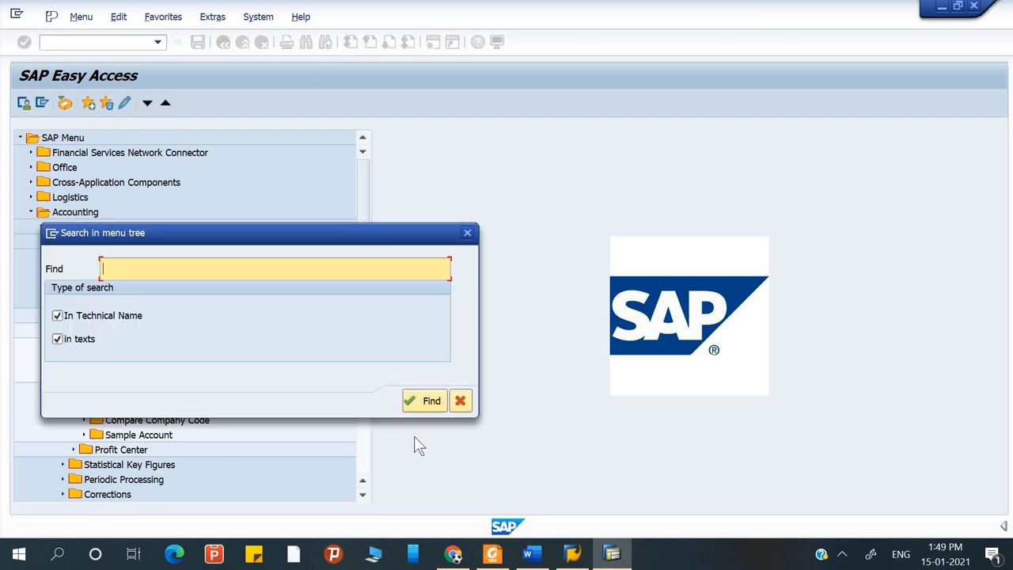
pyautogui.click(464, 401)
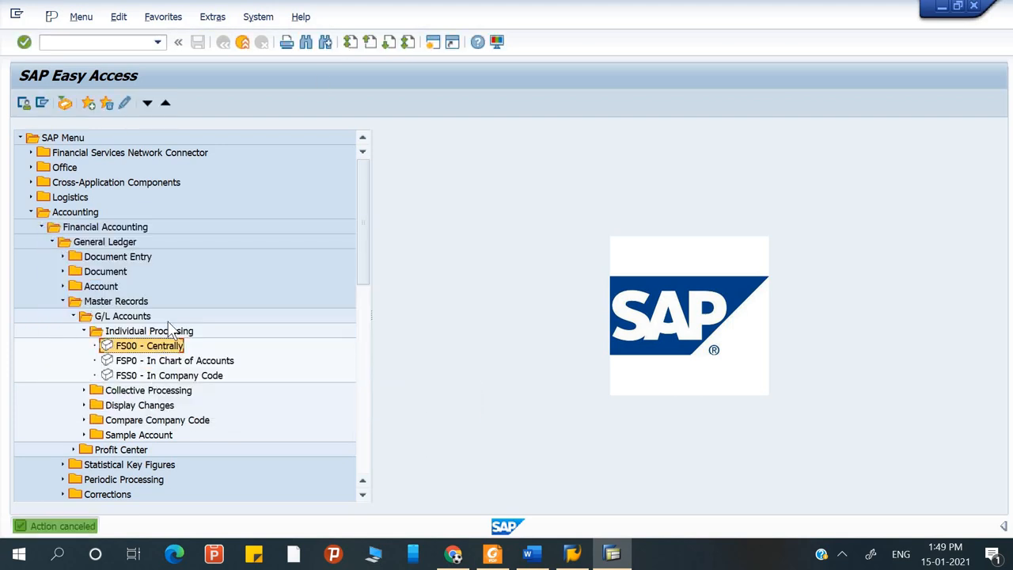
# Search the menu tree for transaction FS02 by technical name and text
pyautogui.click(308, 46)
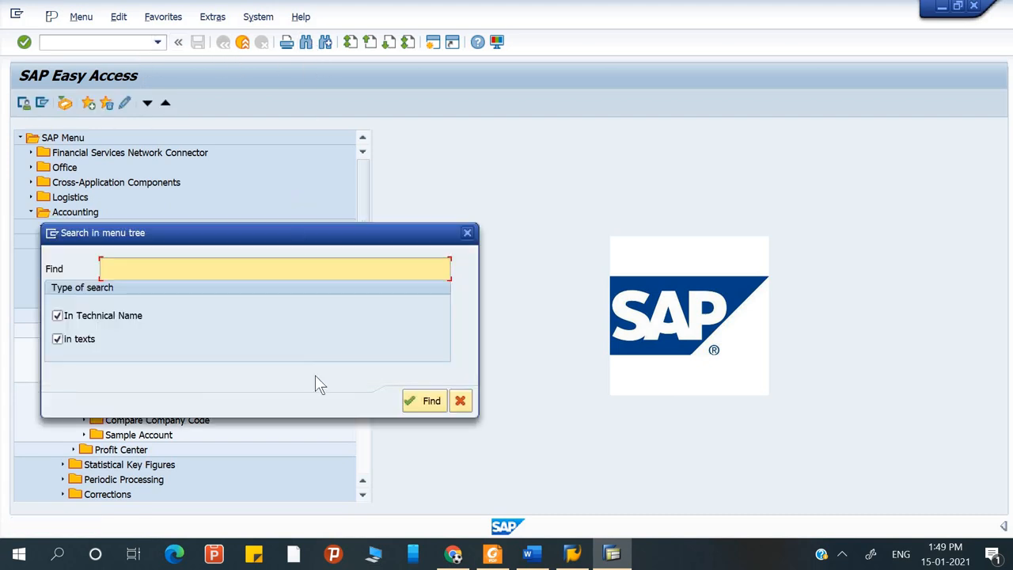
pyautogui.write('FS02')
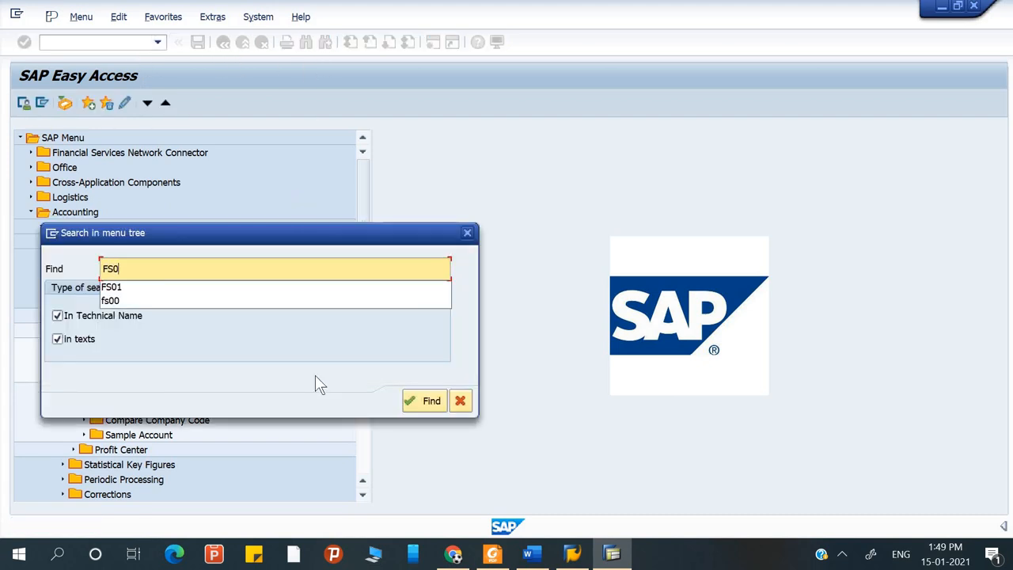
pyautogui.click(437, 401)
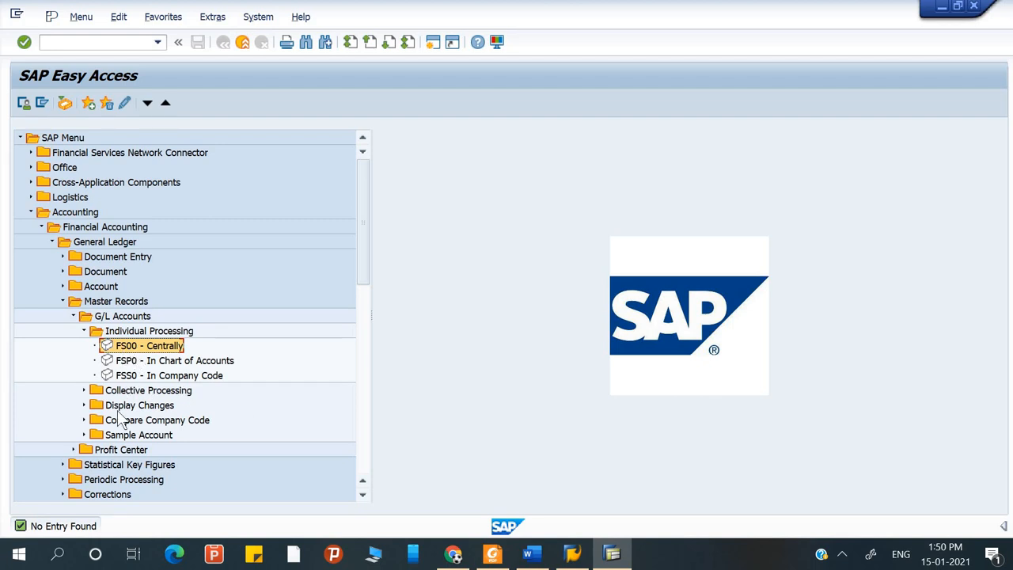
# Open FS00 - Centrally from the Individual Processing folder and switch G/L account 20211 to change mode
pyautogui.doubleClick(129, 347)
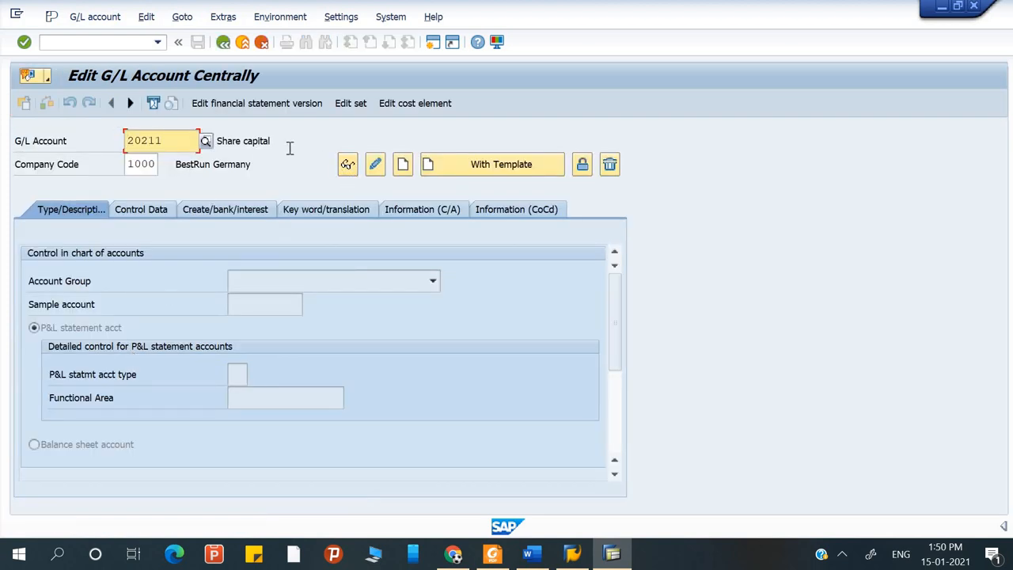
pyautogui.click(376, 172)
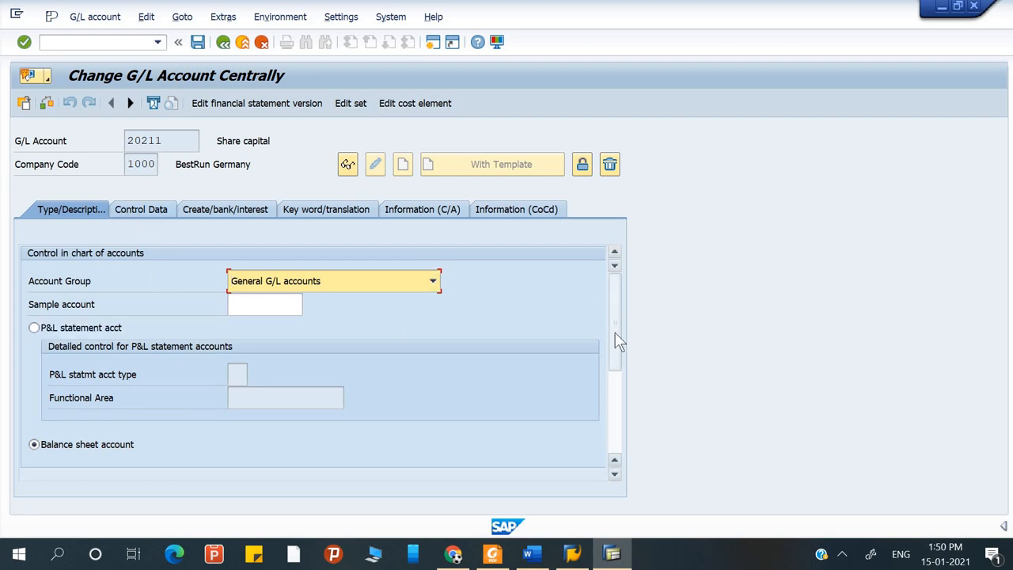
# Set the long text of G/L account 20211 to "Share capital CO" and save the account
pyautogui.moveTo(615, 339); pyautogui.dragTo(612, 388)
pyautogui.scroll(-3, 609, 382)
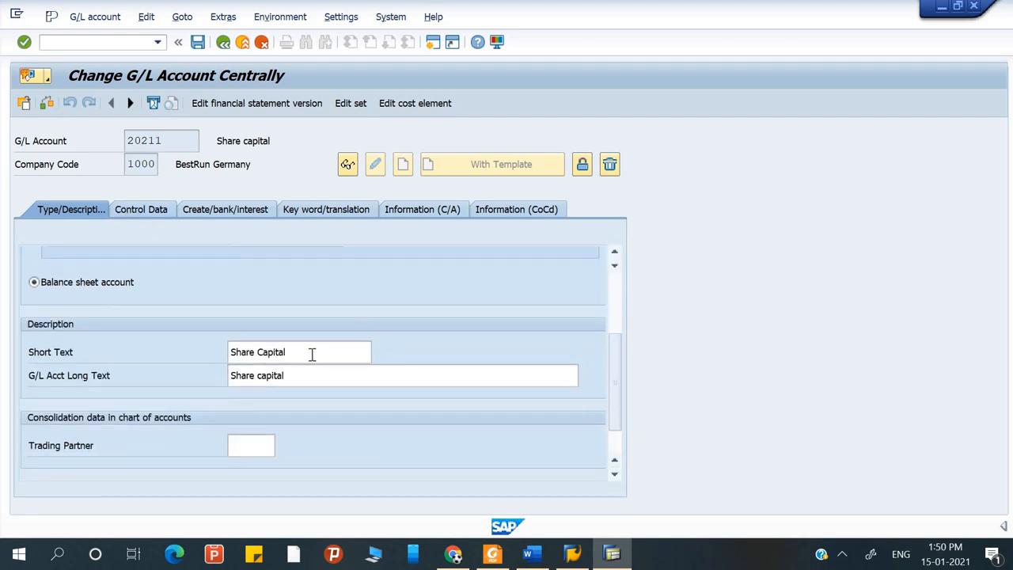
pyautogui.click(302, 378)
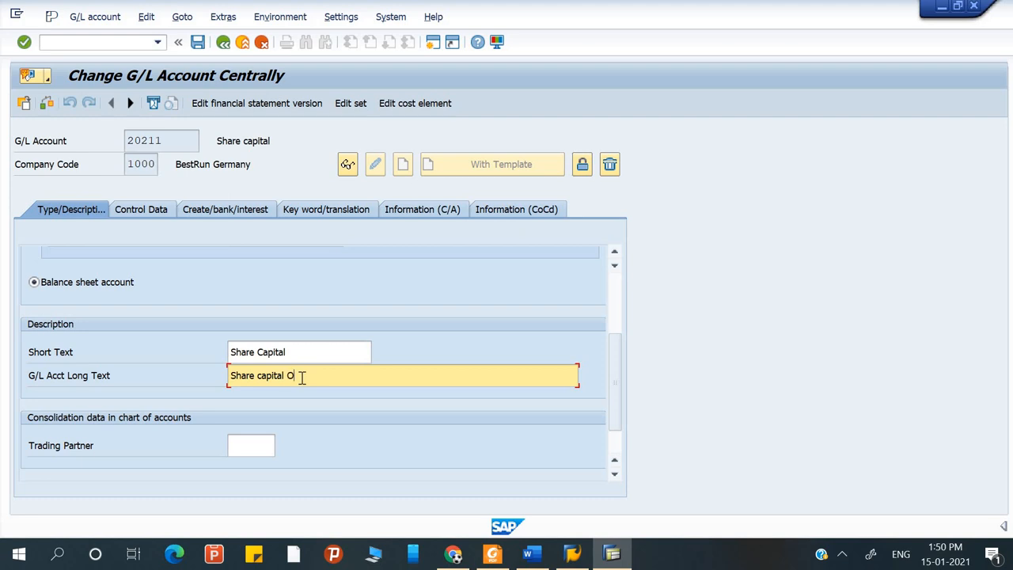
pyautogui.press('BackSpace')
pyautogui.write('COP')
pyautogui.press('BackSpace')
pyautogui.press('BackSpace')
pyautogui.write('CO')
pyautogui.press('BackSpace')
pyautogui.press('BackSpace')
pyautogui.write('O')
pyautogui.click(199, 43)
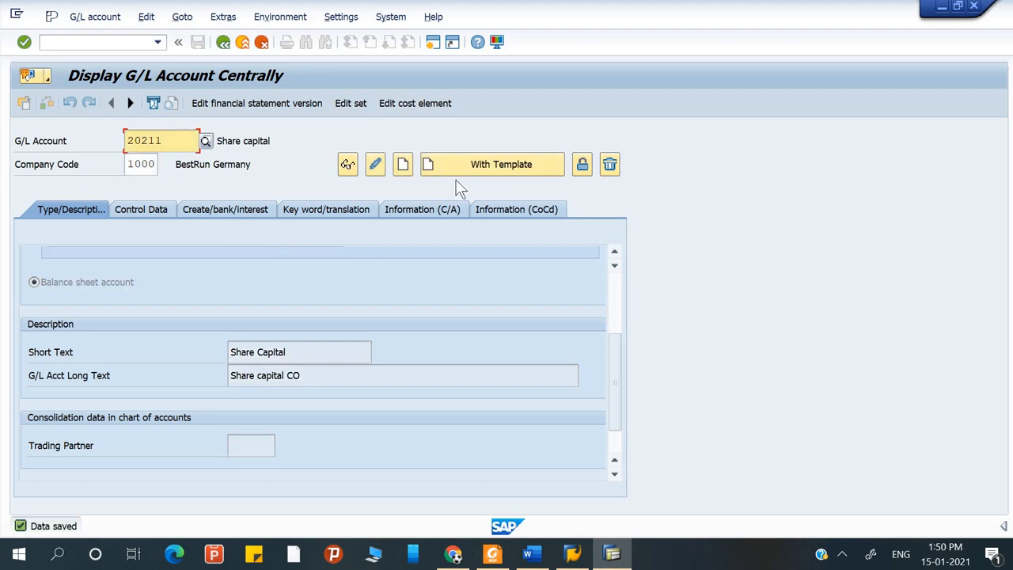
# Display account 20211 and examine its control data, bank/interest settings, key words and description
pyautogui.click(354, 168)
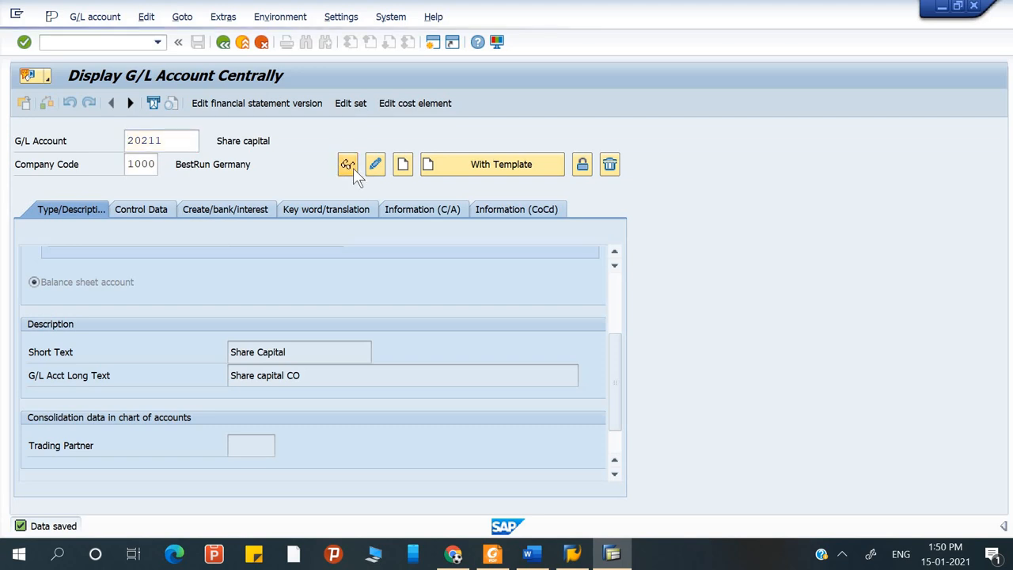
pyautogui.click(160, 211)
pyautogui.click(217, 210)
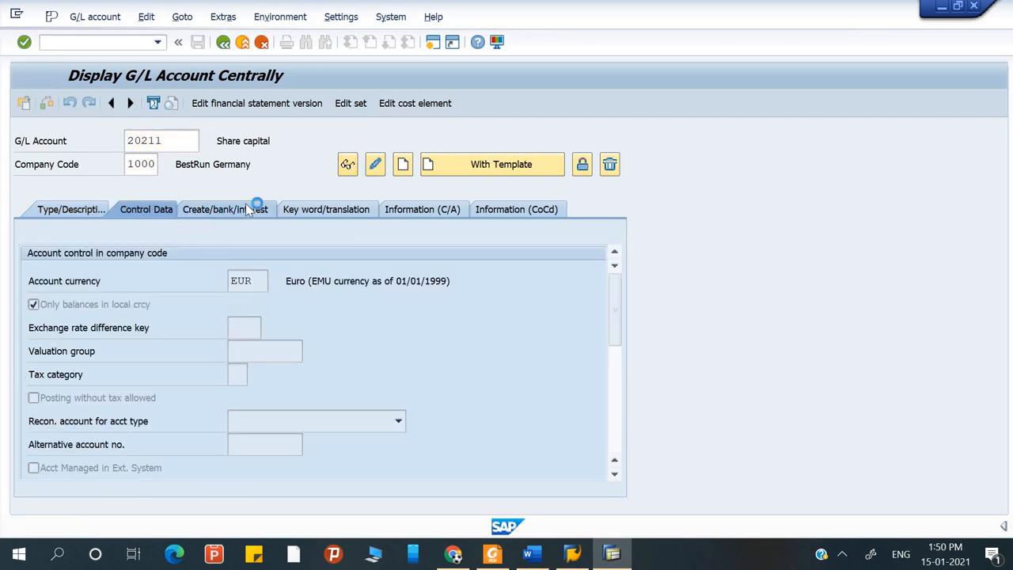
pyautogui.click(317, 214)
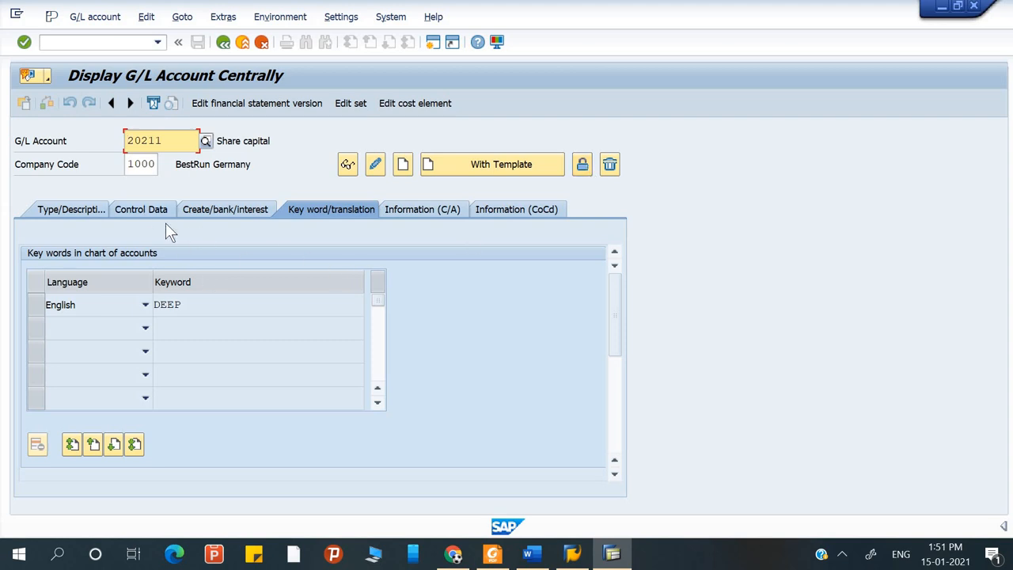
pyautogui.click(81, 209)
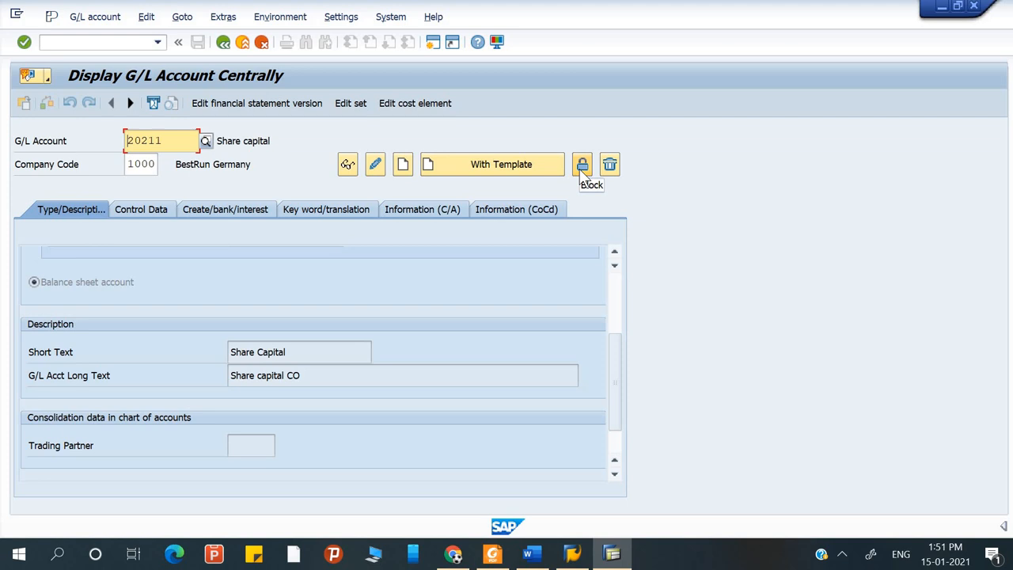
# Try to create account 20211 in company code 1000 with a template
pyautogui.click(88, 46)
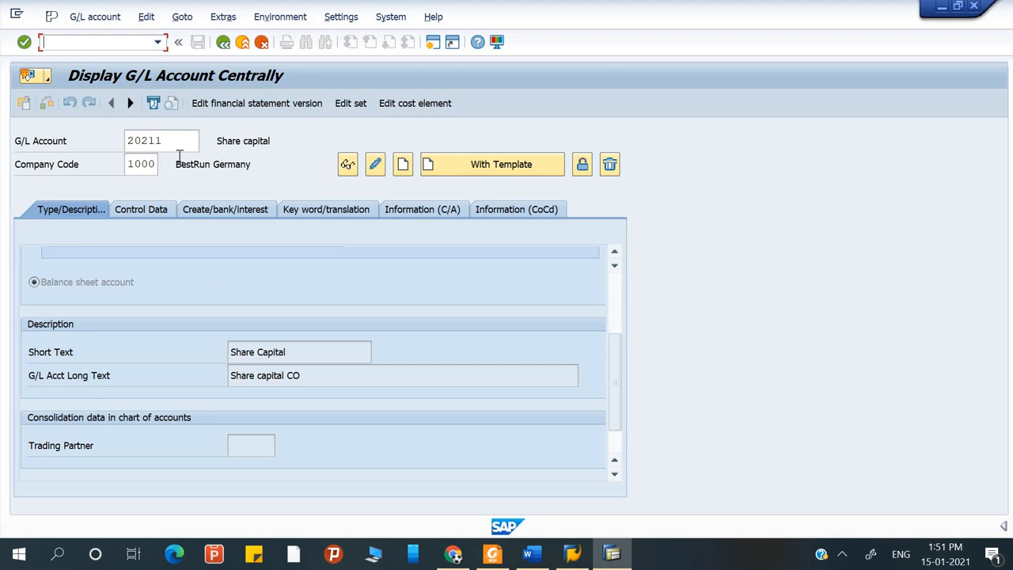
pyautogui.click(449, 168)
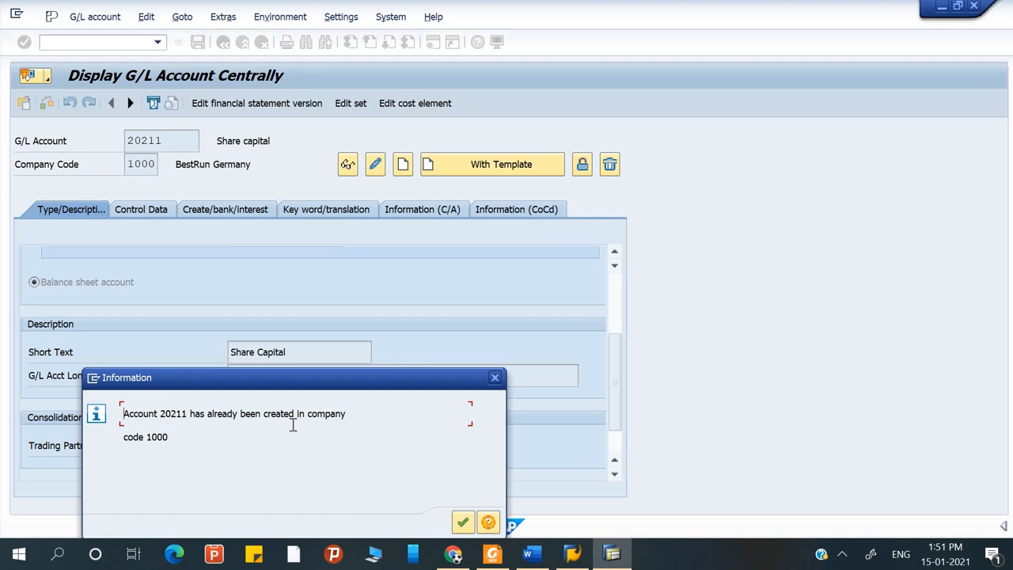
pyautogui.click(494, 378)
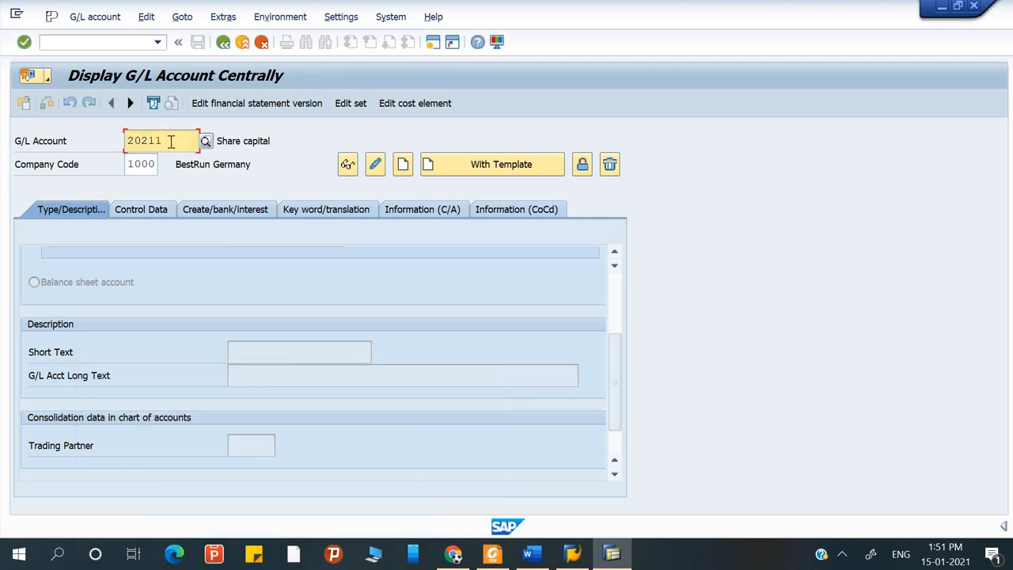
# Start creating G/L account 20212 from a template, using reference account 20211 in company code 1000
pyautogui.press('BackSpace')
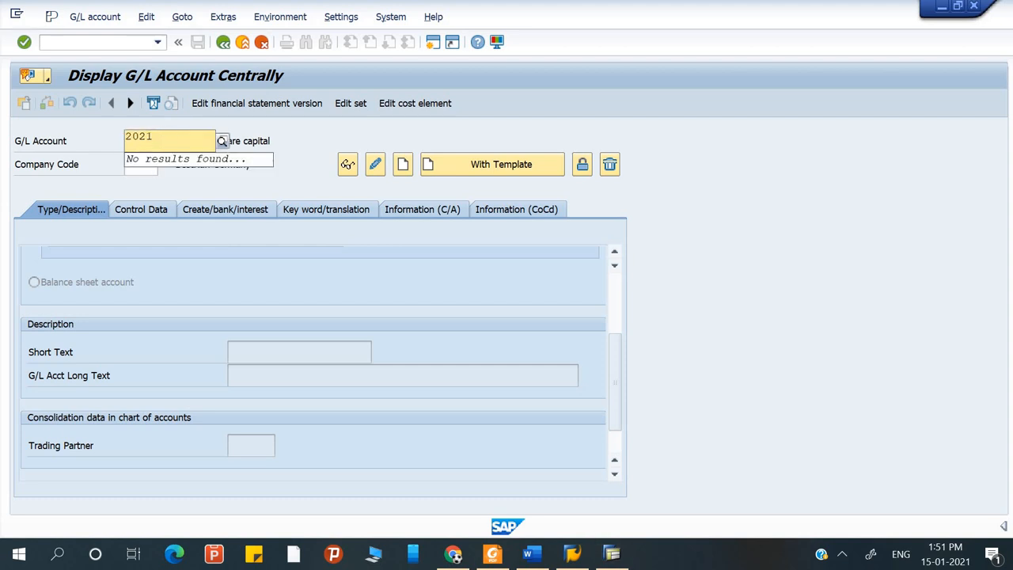
pyautogui.write('2')
pyautogui.click(501, 166)
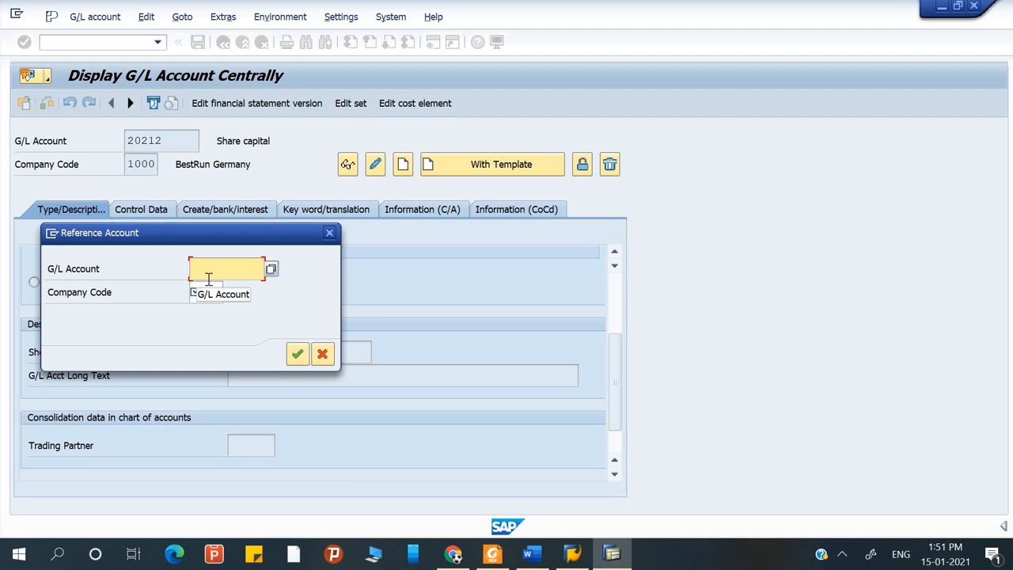
pyautogui.write('20211')
pyautogui.click(216, 287)
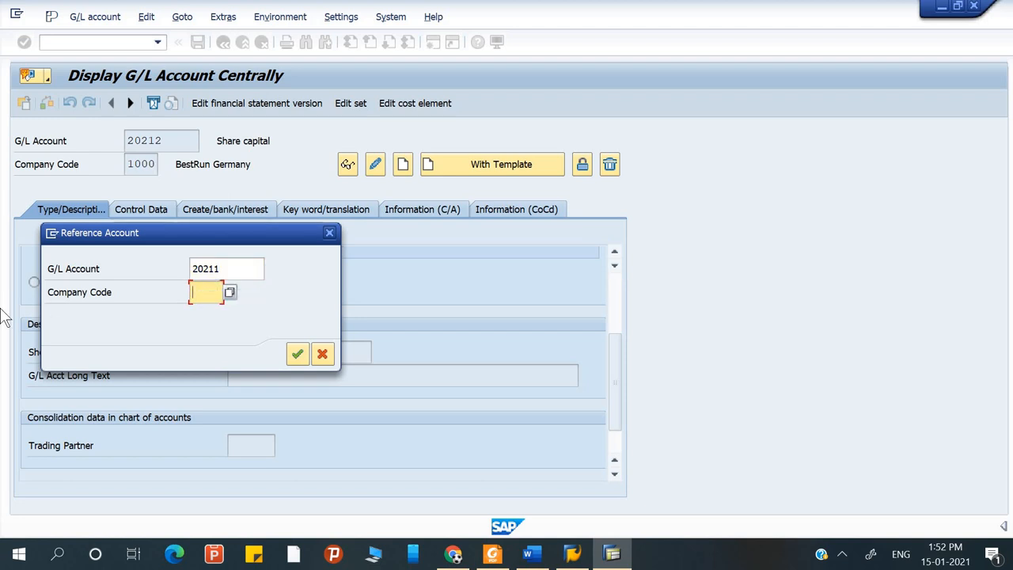
pyautogui.write('1000')
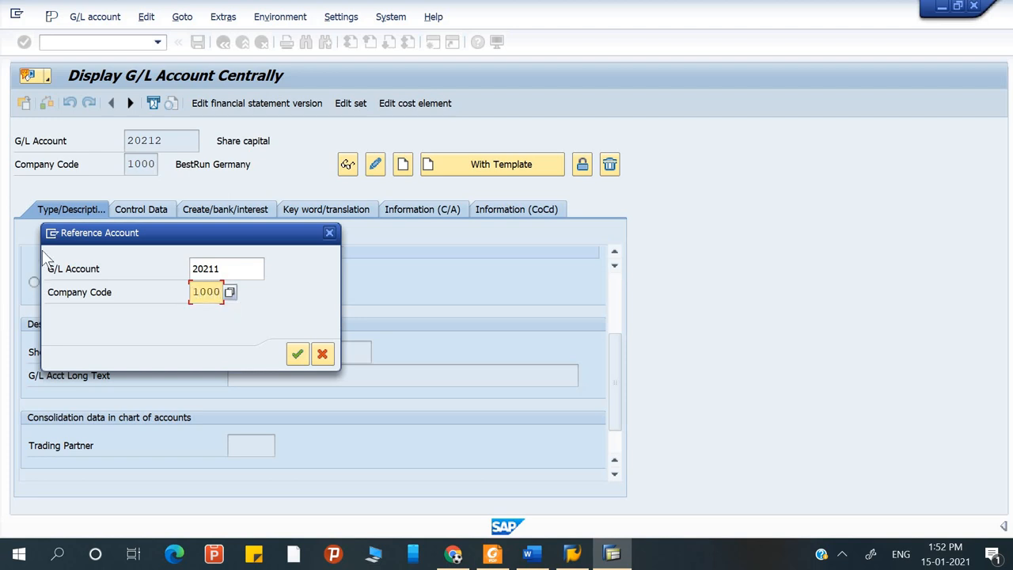
pyautogui.click(298, 354)
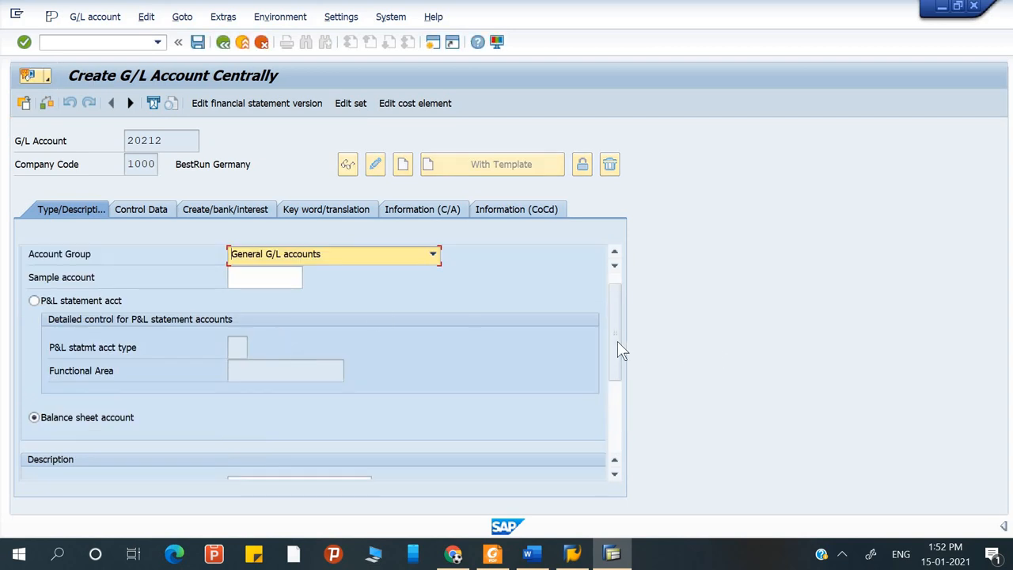
# Set the short text of new account 20212 to "Loan from Axis Bank"
pyautogui.moveTo(620, 373); pyautogui.dragTo(616, 412)
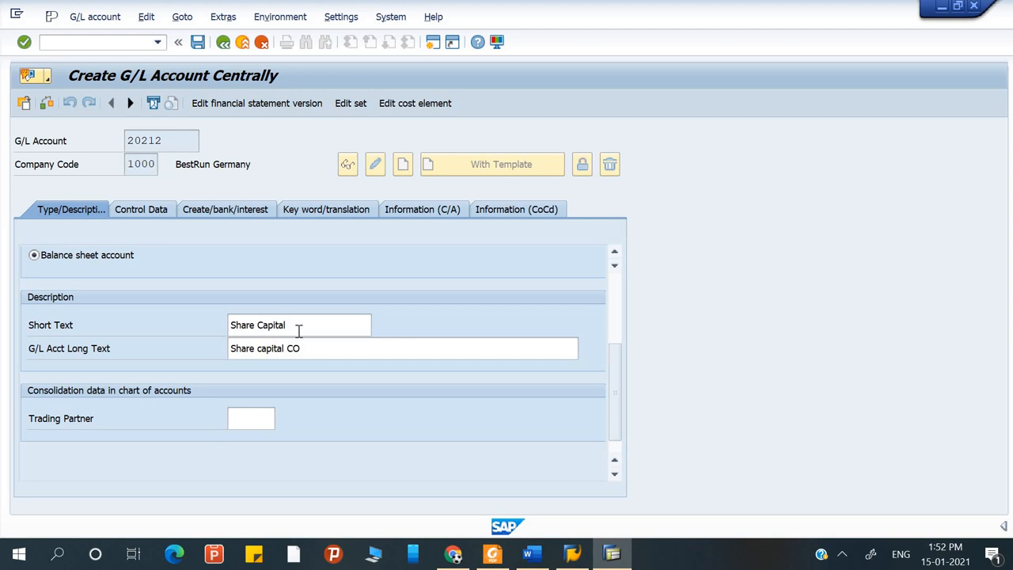
pyautogui.moveTo(299, 331); pyautogui.dragTo(110, 349)
pyautogui.write('lOAN fO')
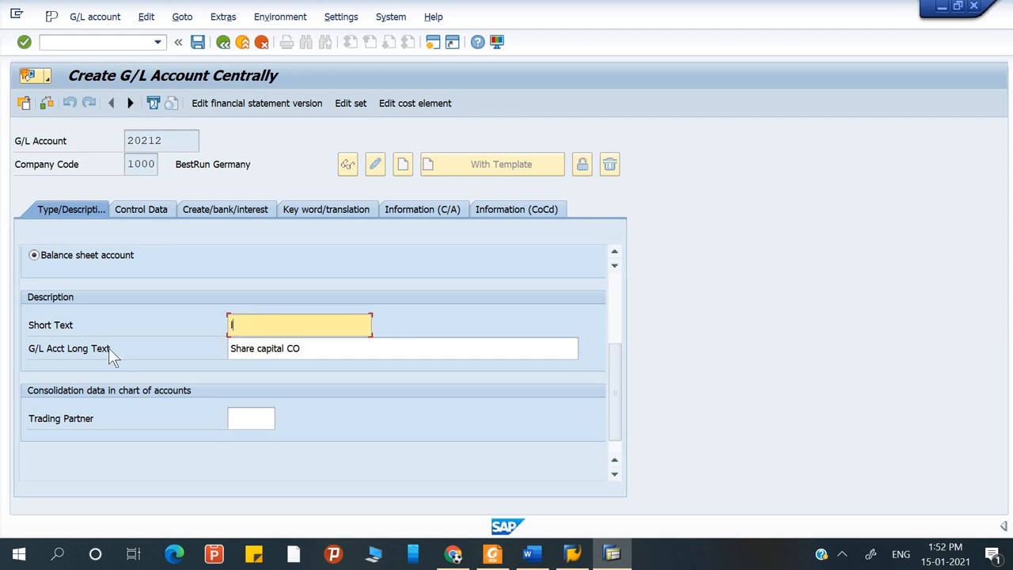
pyautogui.press('BackSpace')
pyautogui.press('BackSpace')
pyautogui.press('BackSpace')
pyautogui.press('BackSpace')
pyautogui.press('BackSpace')
pyautogui.press('BackSpace')
pyautogui.press('BackSpace')
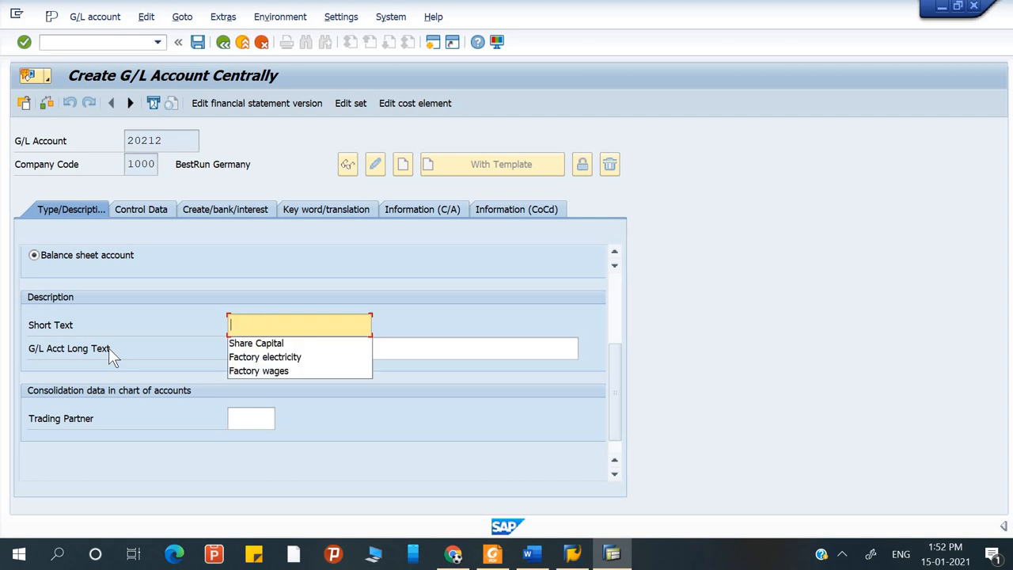
pyautogui.write('Loan')
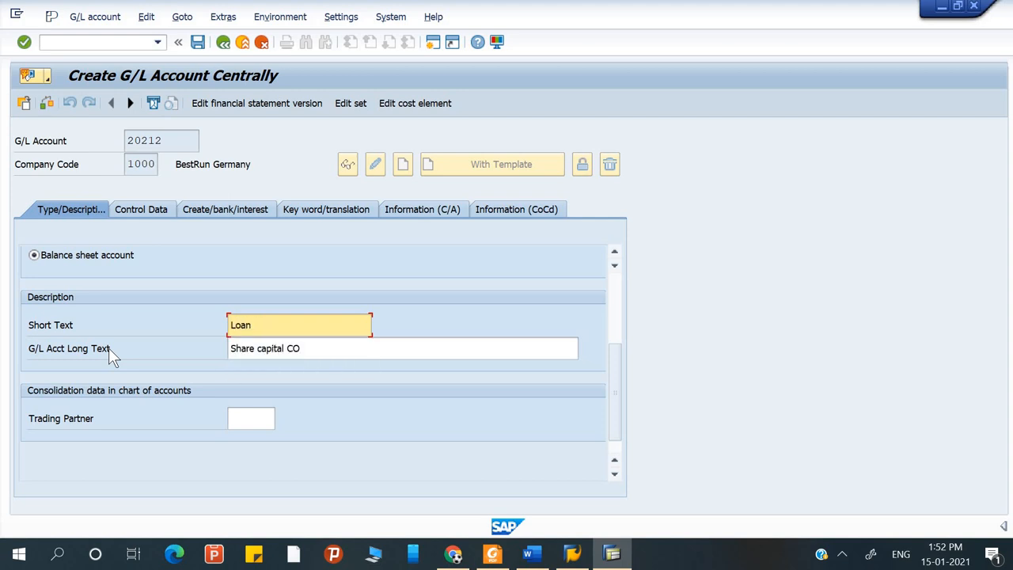
pyautogui.write(' from Axis Bank')
pyautogui.press('Tab')
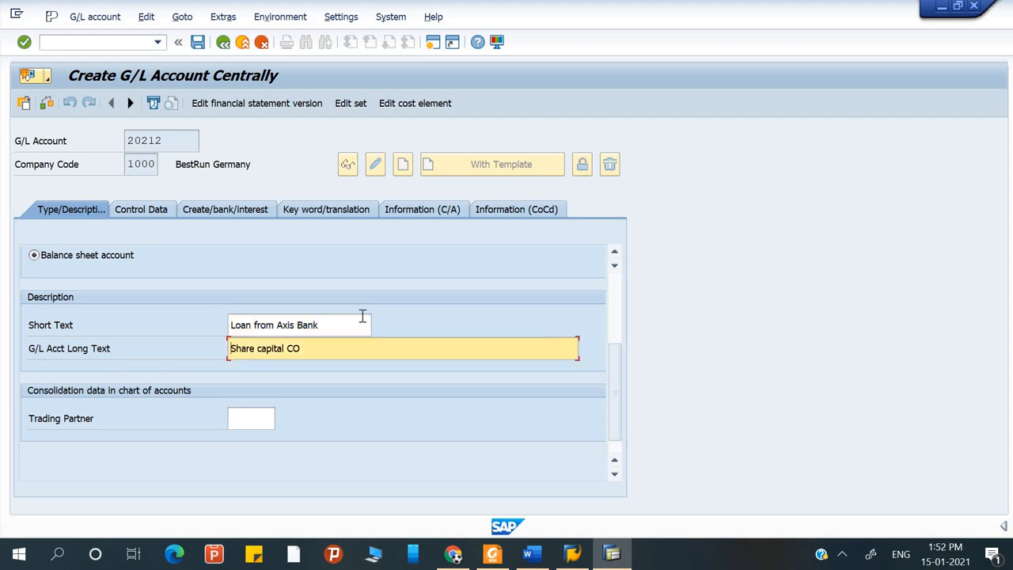
# Copy the short text "Loan from Axis Bank" into the G/L account long text of account 20212
pyautogui.hotkey('shift', 'Tab')
pyautogui.hotkey('ctrl', 'c')
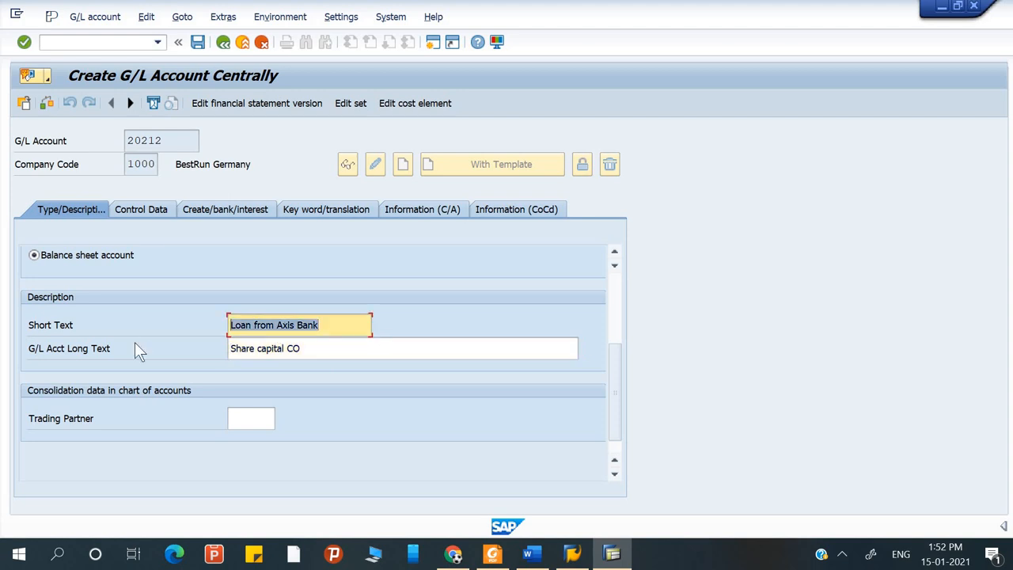
pyautogui.press('Tab')
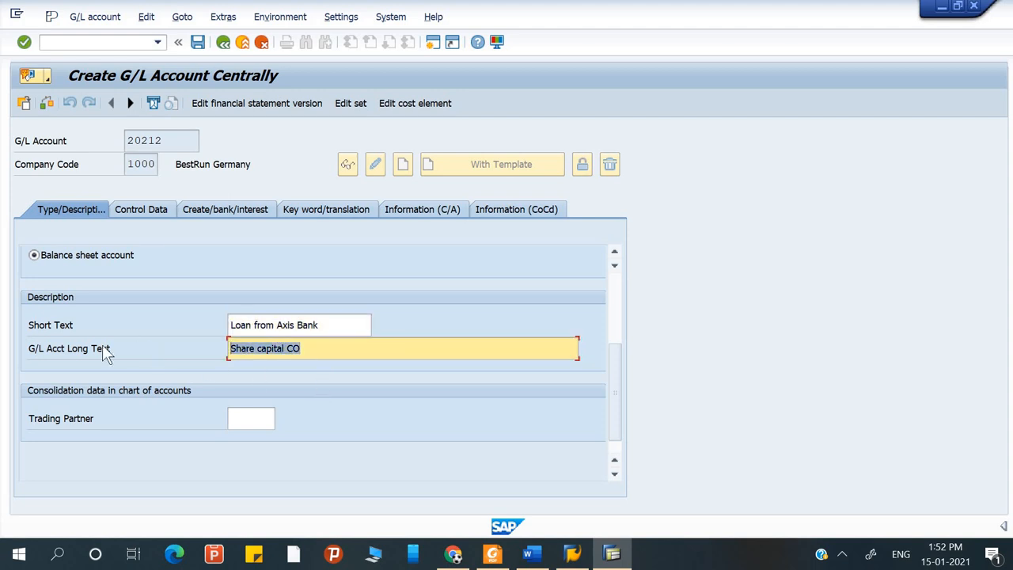
pyautogui.hotkey('ctrl', 'v')
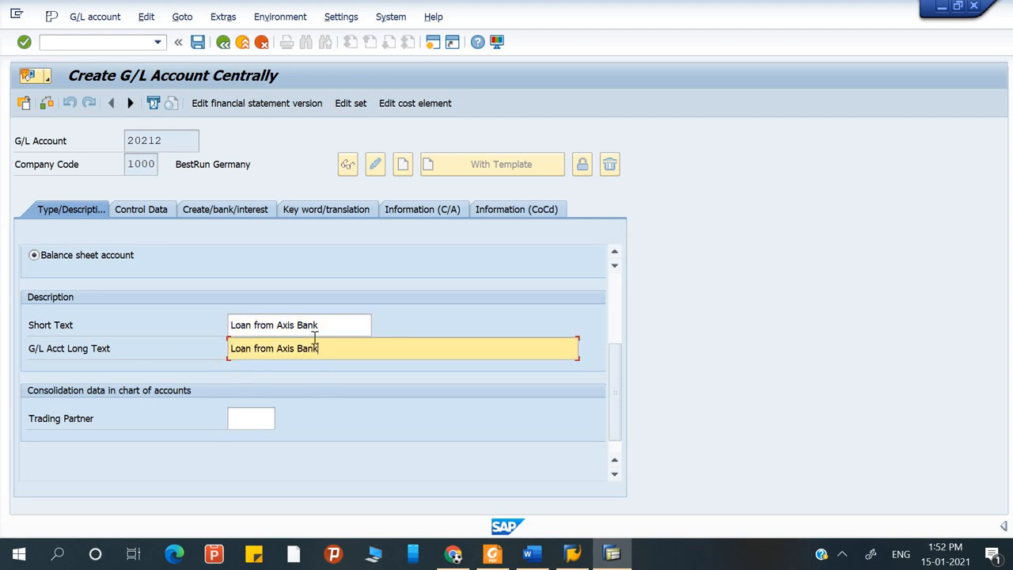
# Review the control data, bank/interest and key word settings of account 20212 and save the account
pyautogui.moveTo(616, 386); pyautogui.dragTo(617, 307)
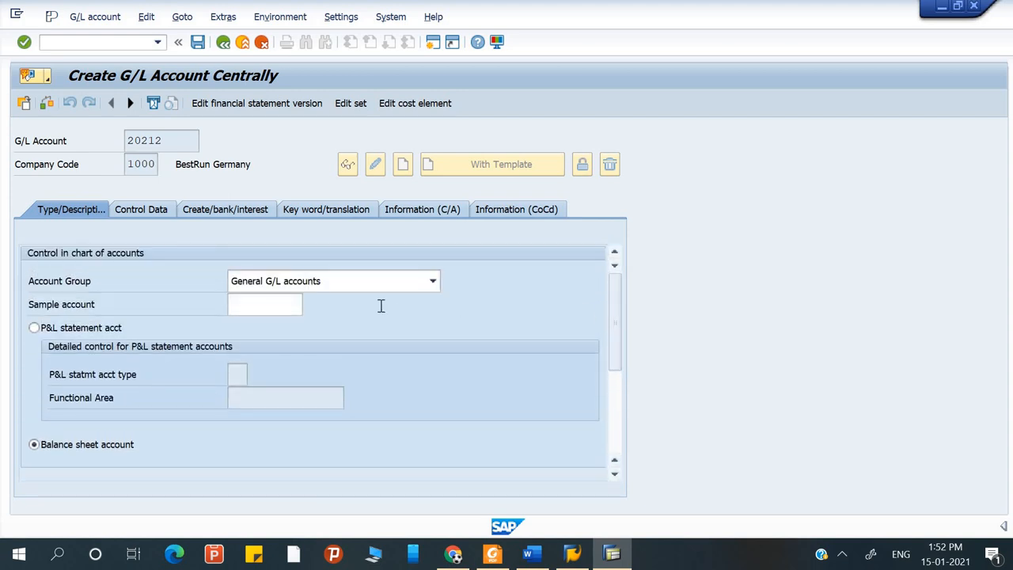
pyautogui.click(147, 212)
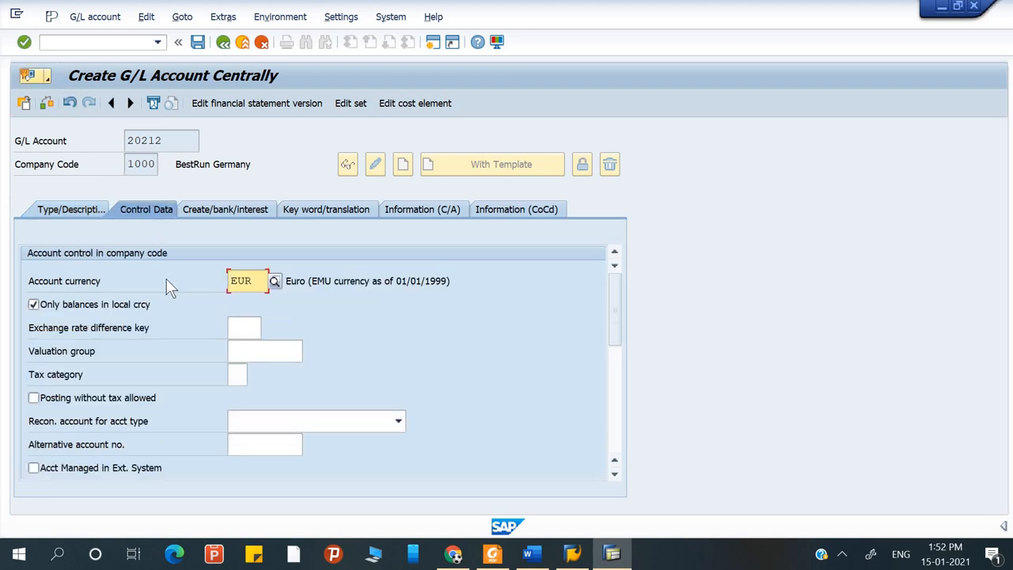
pyautogui.click(262, 213)
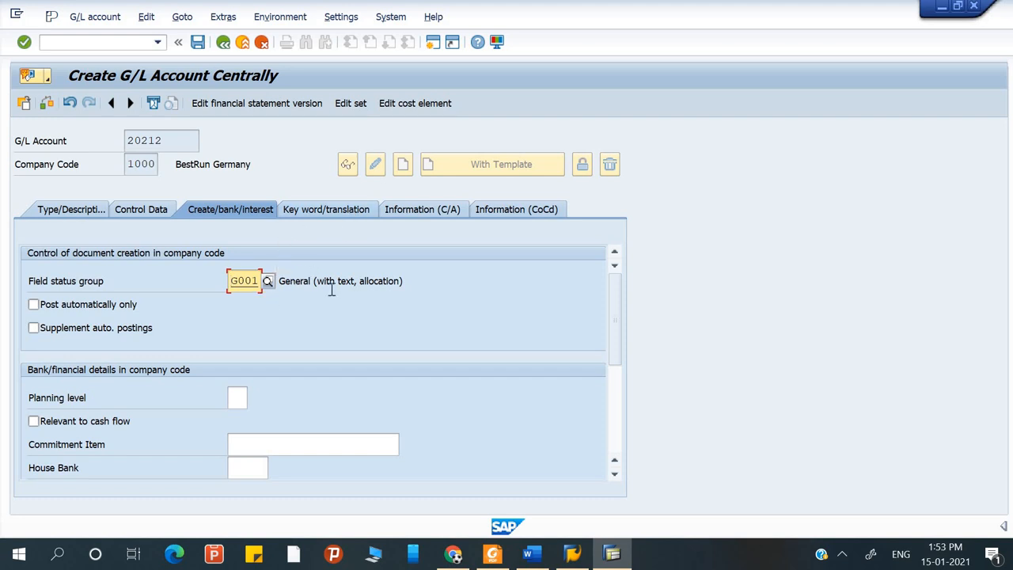
pyautogui.click(344, 210)
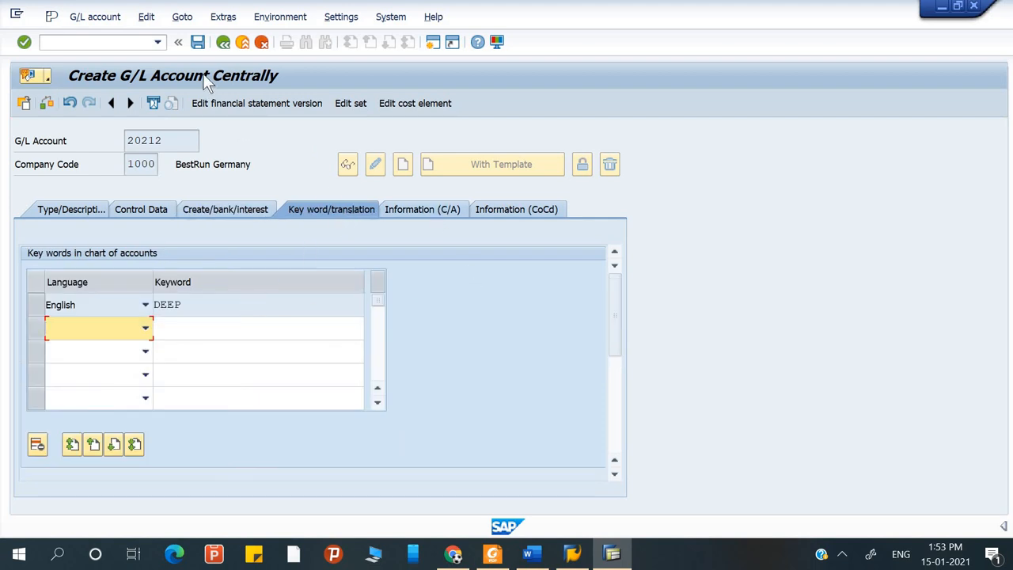
pyautogui.click(200, 44)
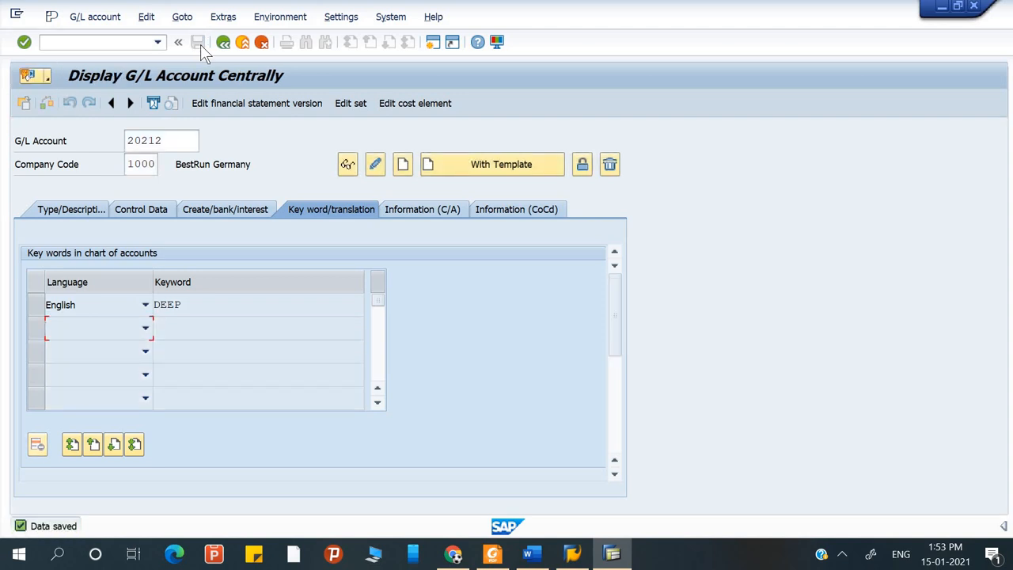
# Start creating G/L account 20213 from a template, using reference account 20211 in company code 1000
pyautogui.click(176, 140)
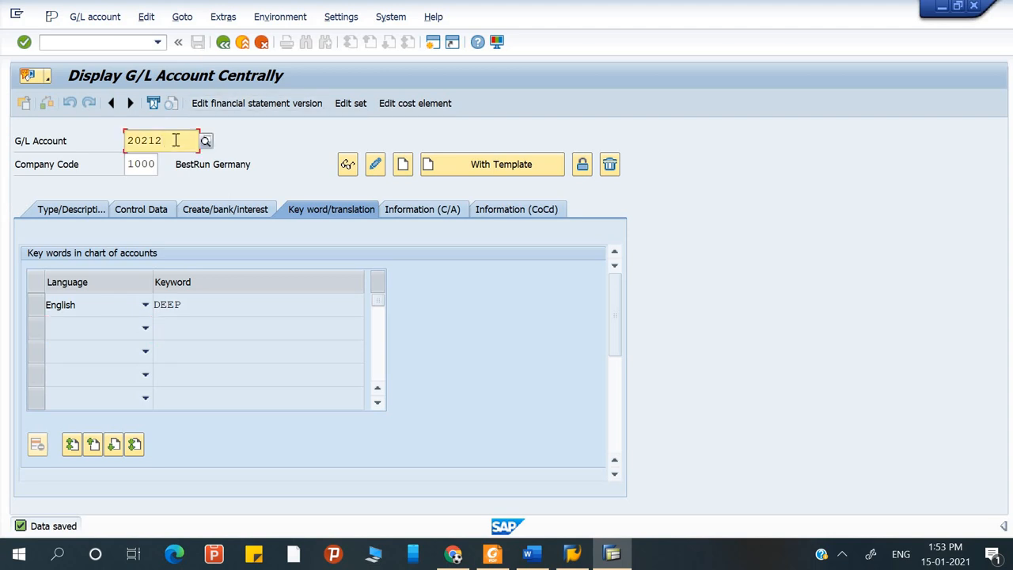
pyautogui.press('BackSpace')
pyautogui.write('3')
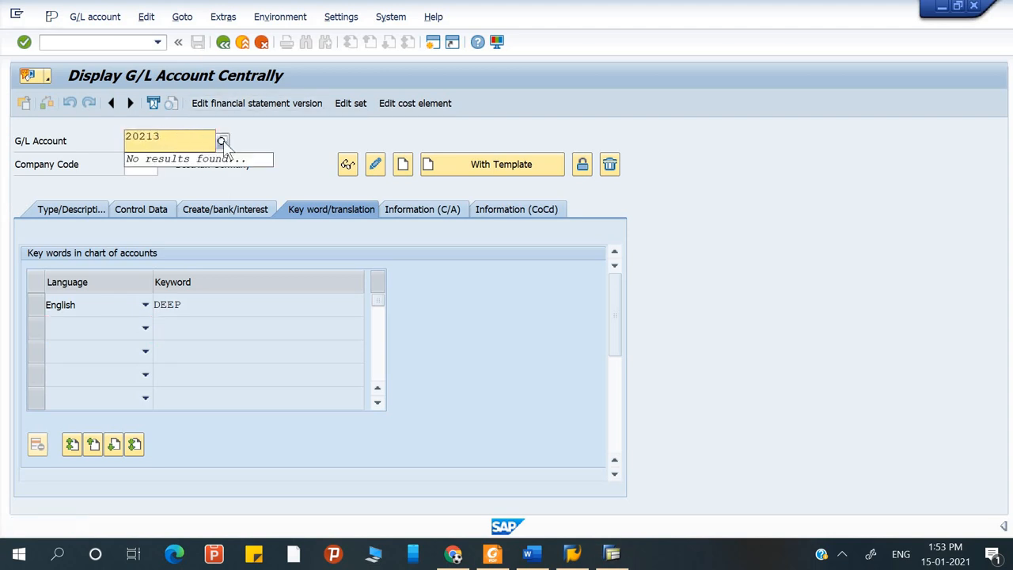
pyautogui.click(443, 168)
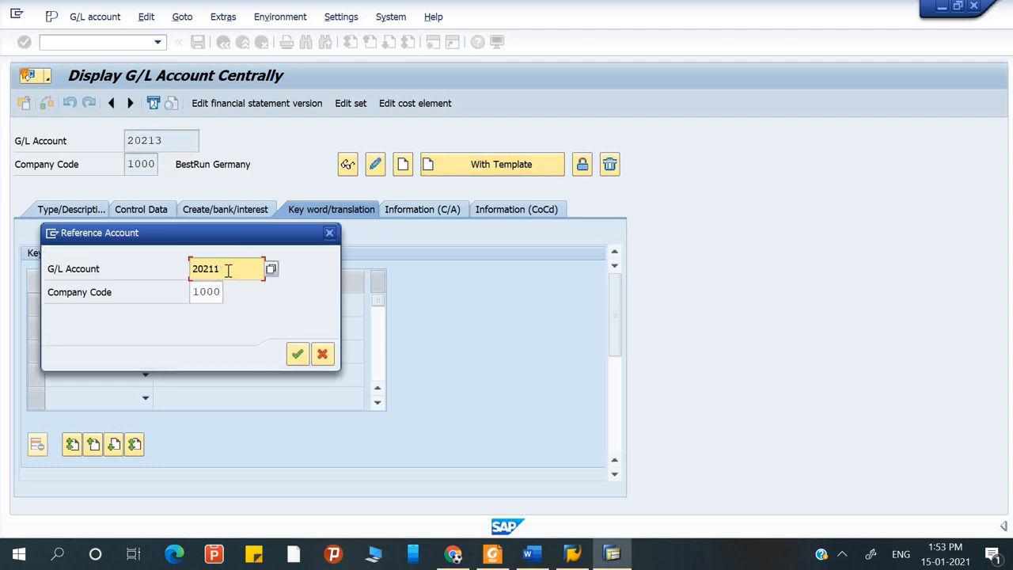
pyautogui.click(297, 354)
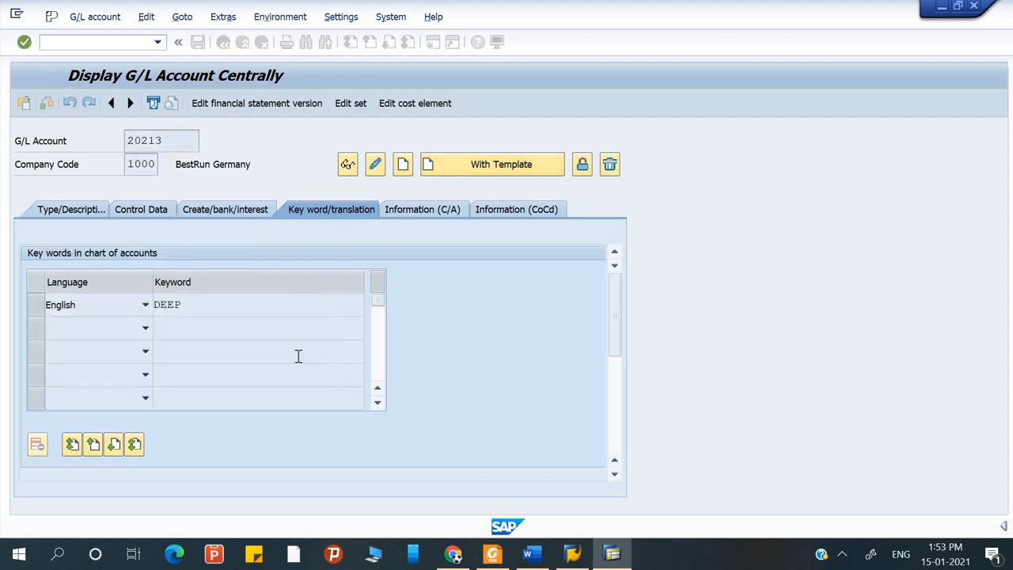
# Replace the short text of new account 20213 with "Plant & Machine"
pyautogui.click(87, 204)
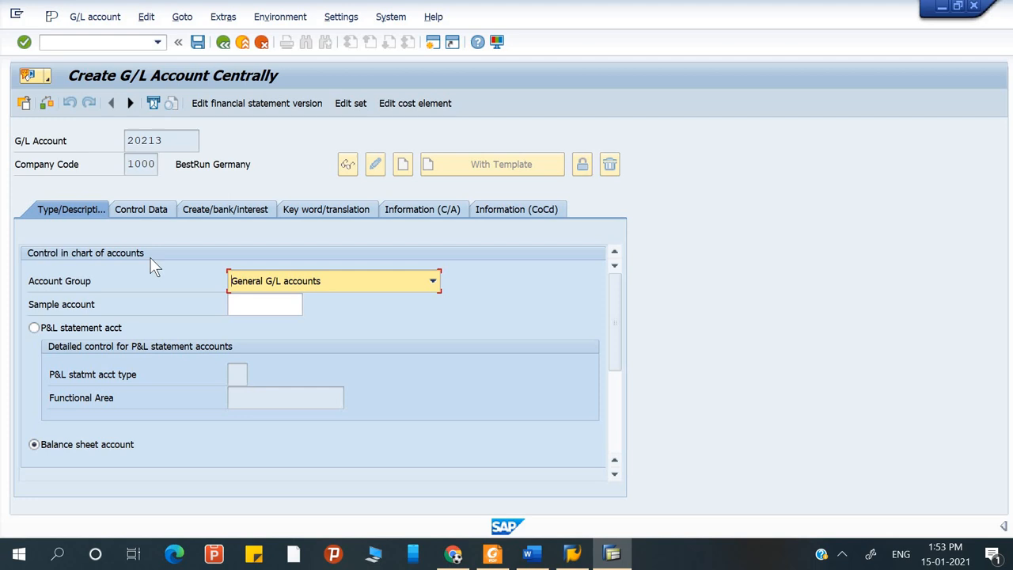
pyautogui.click(302, 289)
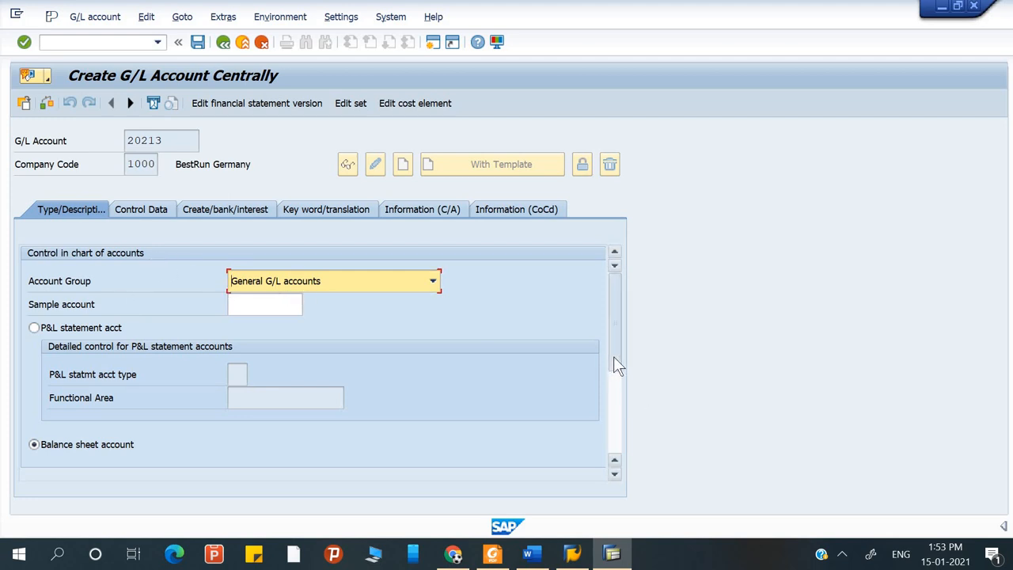
pyautogui.moveTo(614, 357); pyautogui.dragTo(616, 423)
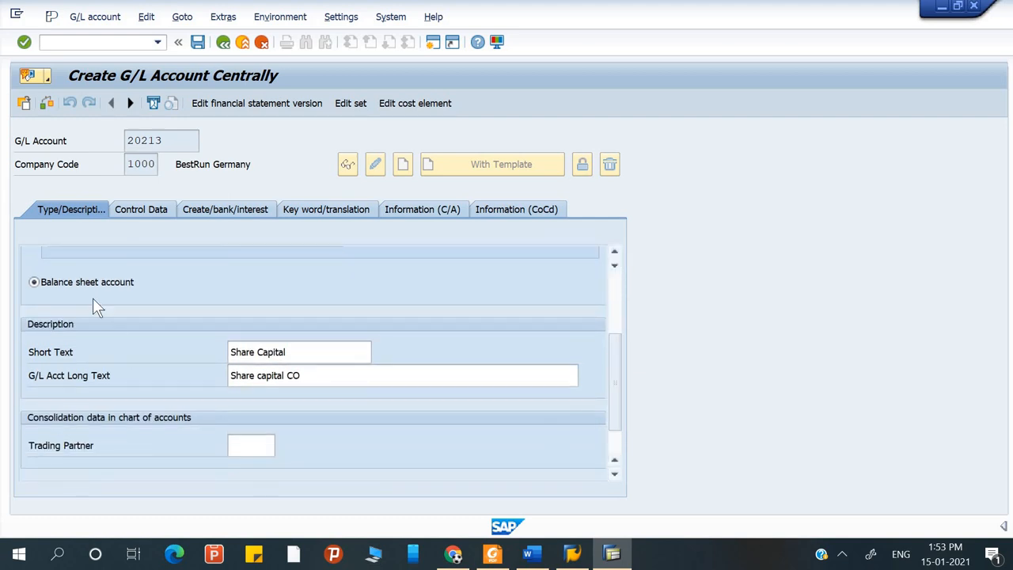
pyautogui.click(309, 349)
pyautogui.hotkey('shift', 'Home')
pyautogui.write('Plant ')
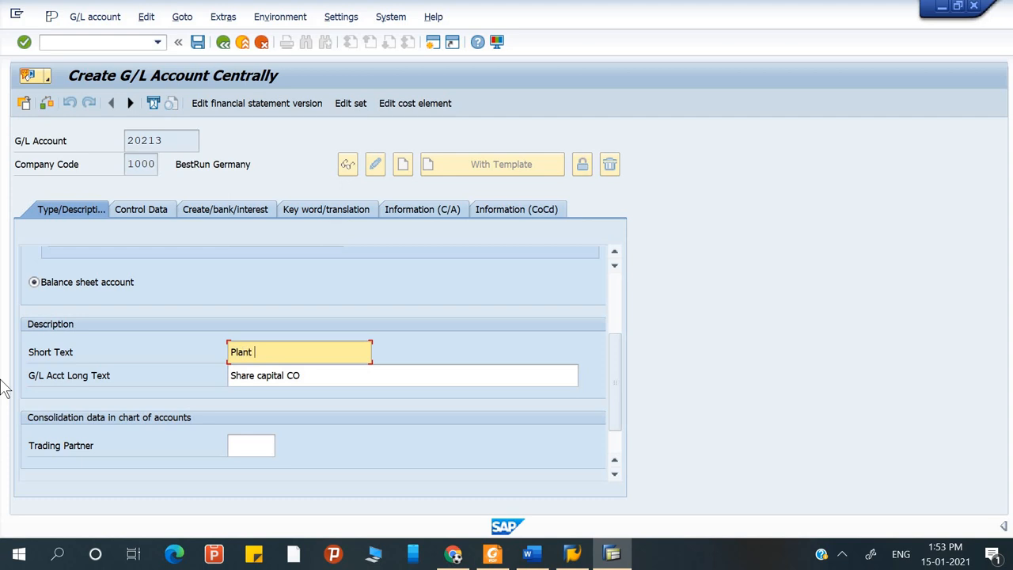
pyautogui.write('& Machine')
pyautogui.press('Tab')
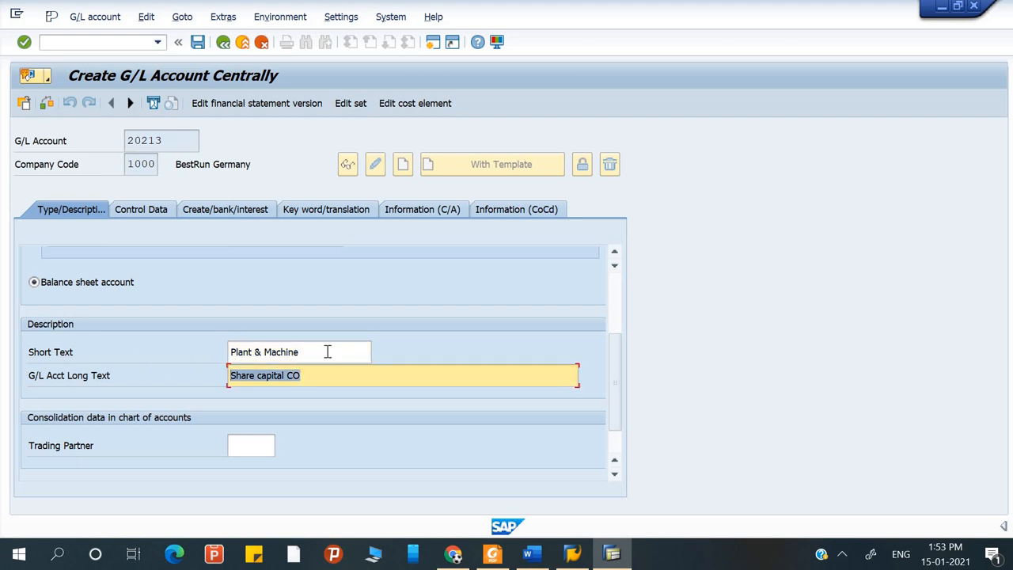
# Copy the short text "Plant & Machine" into the G/L account long text of account 20213
pyautogui.moveTo(328, 351); pyautogui.dragTo(116, 344)
pyautogui.hotkey('ctrl', 'c')
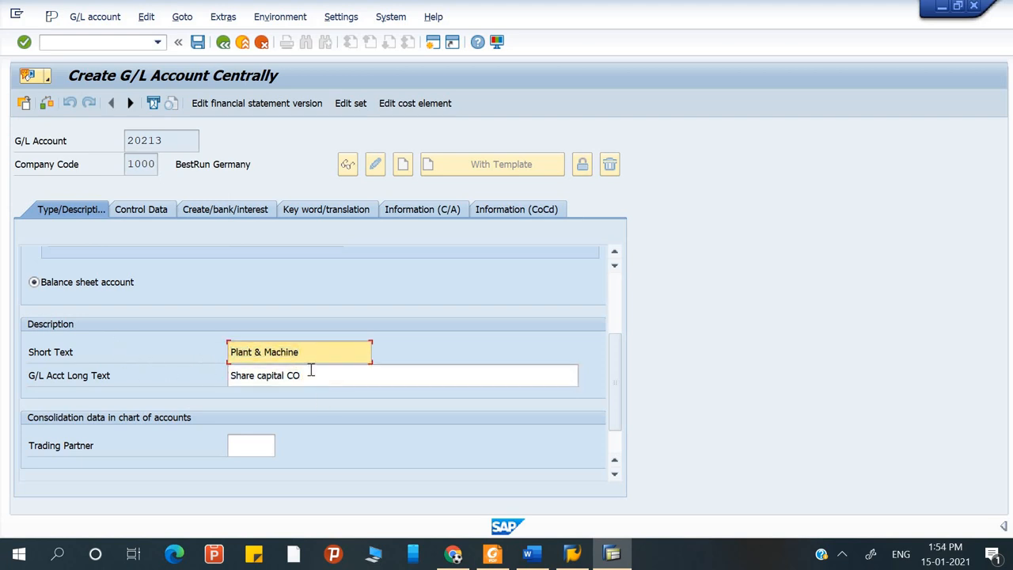
pyautogui.moveTo(311, 373); pyautogui.dragTo(109, 382)
pyautogui.hotkey('ctrl', 'v')
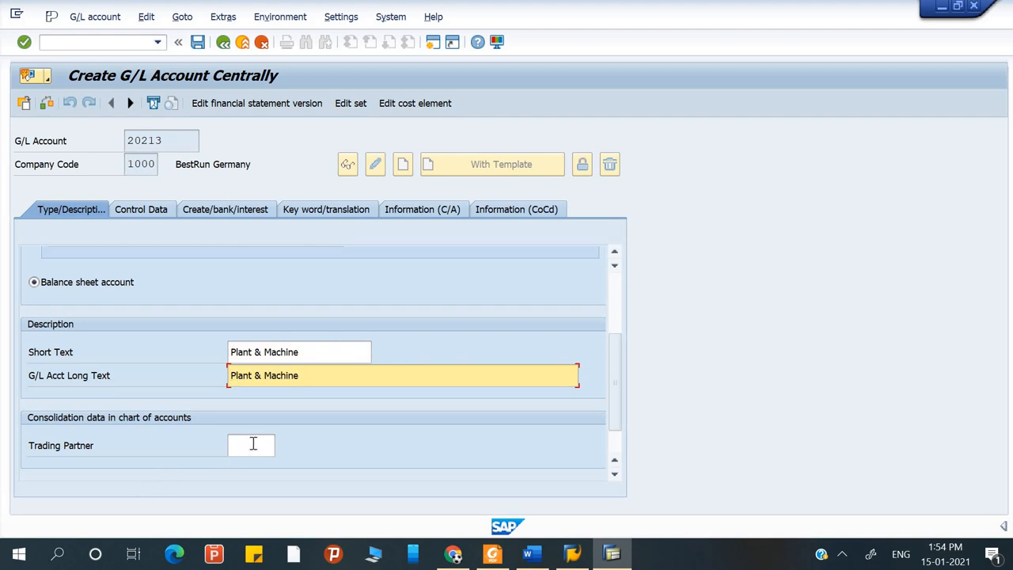
# Review the control data, bank/interest and key word settings of account 20213 and save the account
pyautogui.click(142, 214)
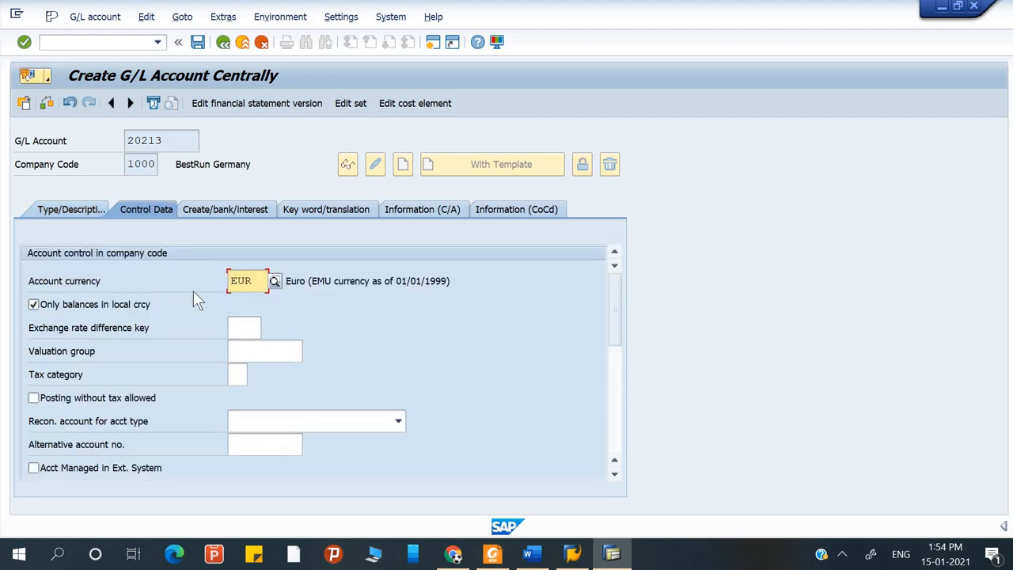
pyautogui.click(258, 216)
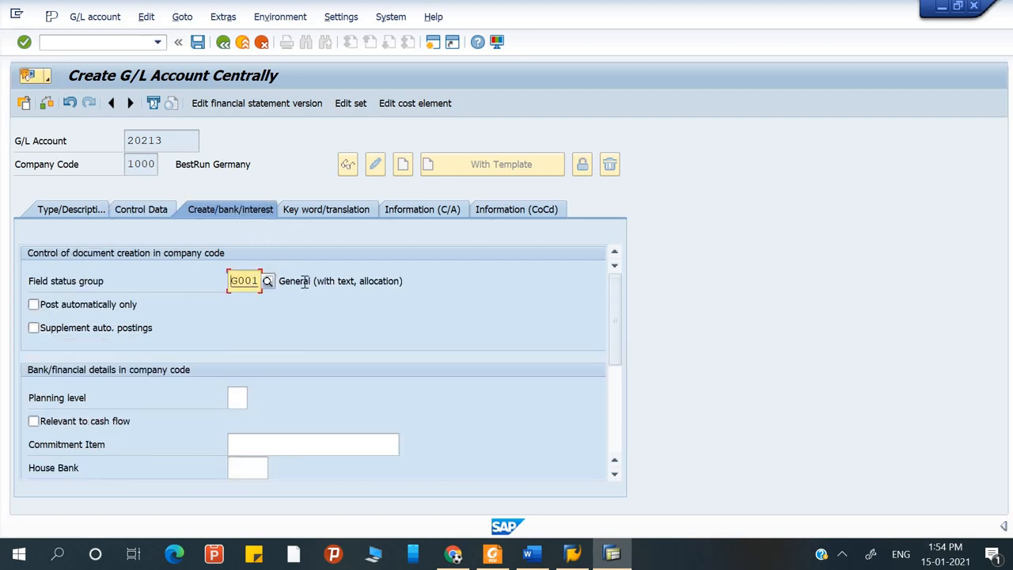
pyautogui.click(348, 213)
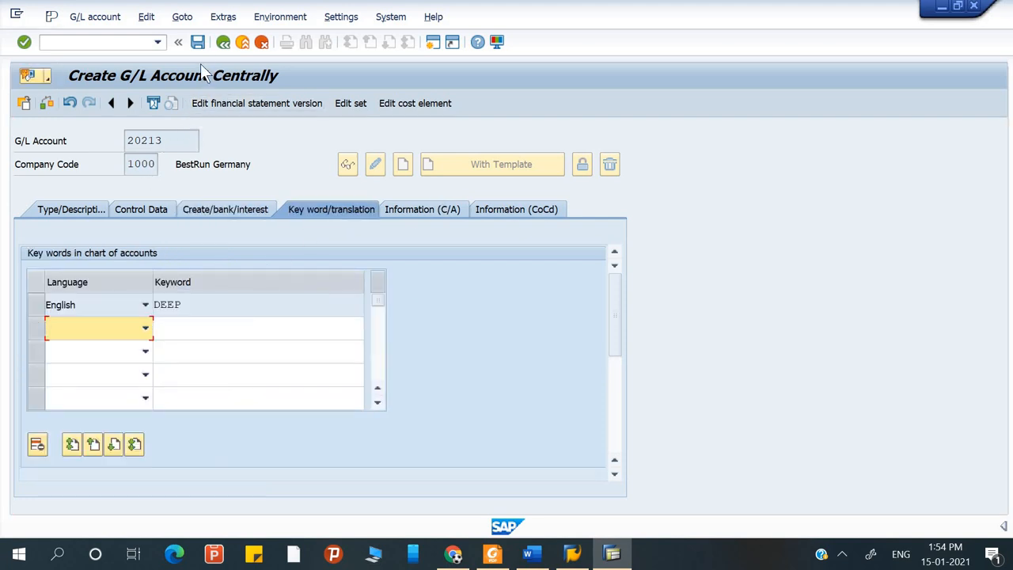
pyautogui.click(199, 44)
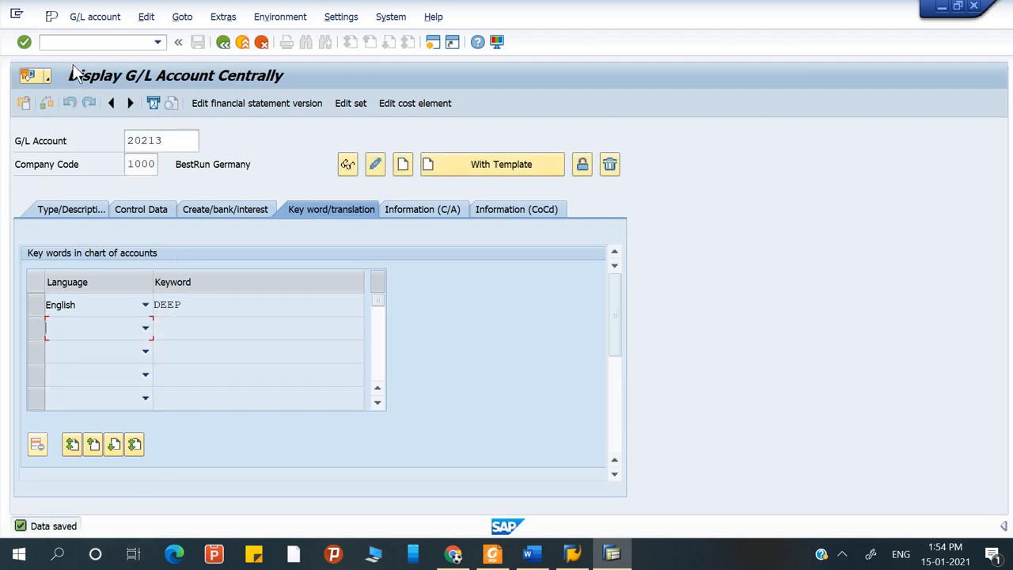
# Start creating G/L account 20214 in company code 1000 without a template
pyautogui.click(90, 41)
pyautogui.click(176, 136)
pyautogui.press('BackSpace')
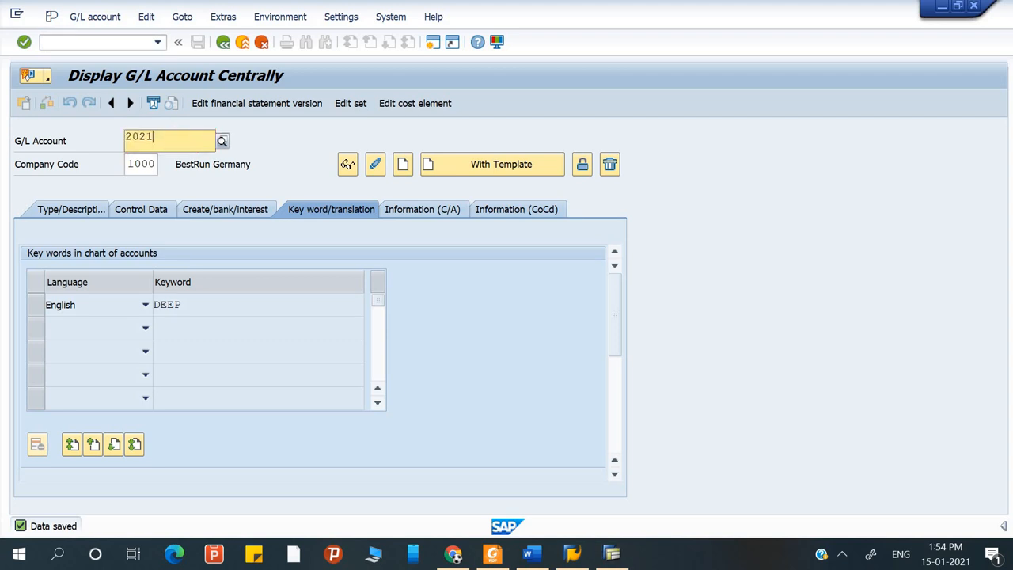
pyautogui.write('4')
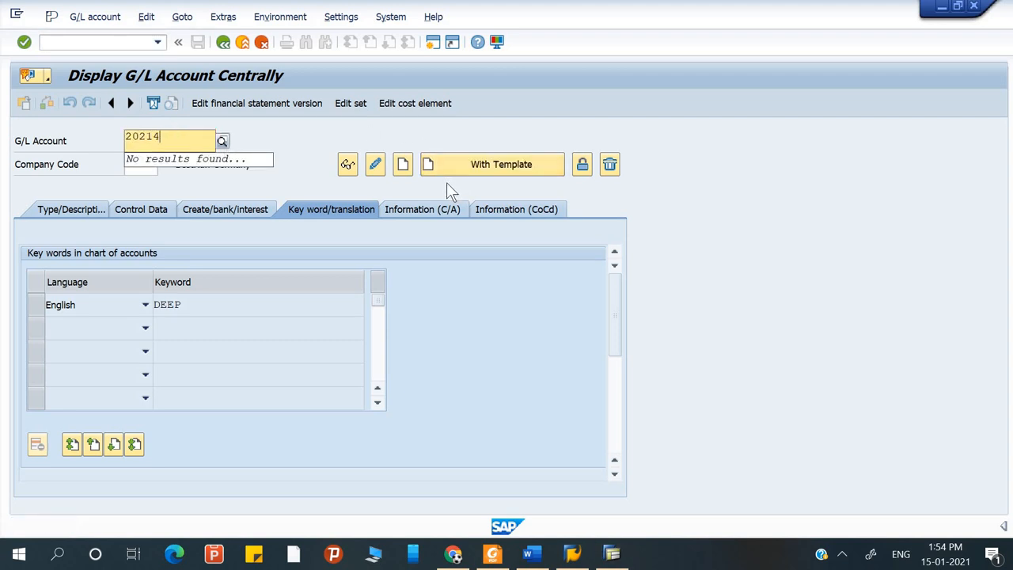
pyautogui.click(407, 165)
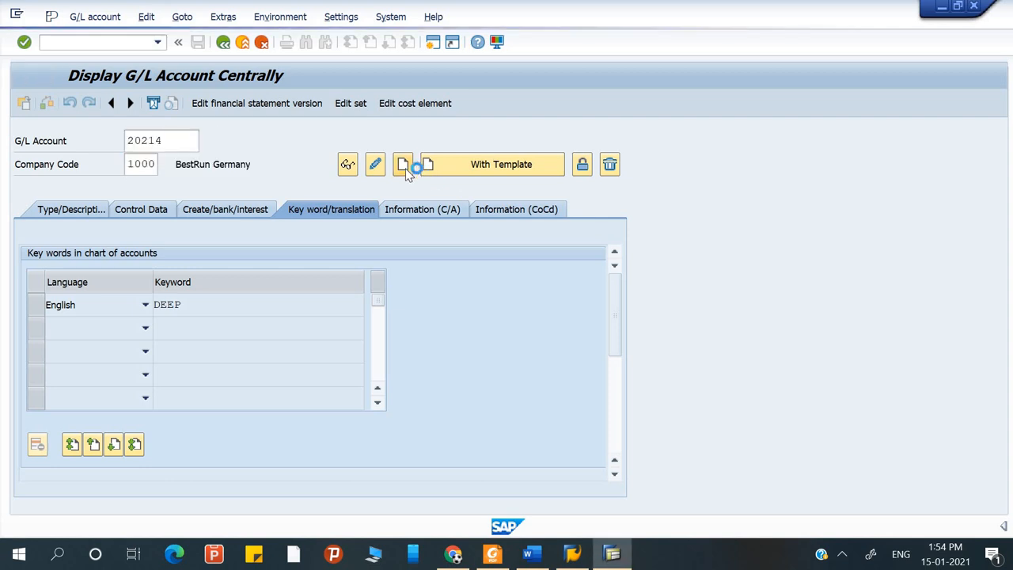
# Assign account 20214 to the account group "General G/L accounts" in its type and description data
pyautogui.click(90, 213)
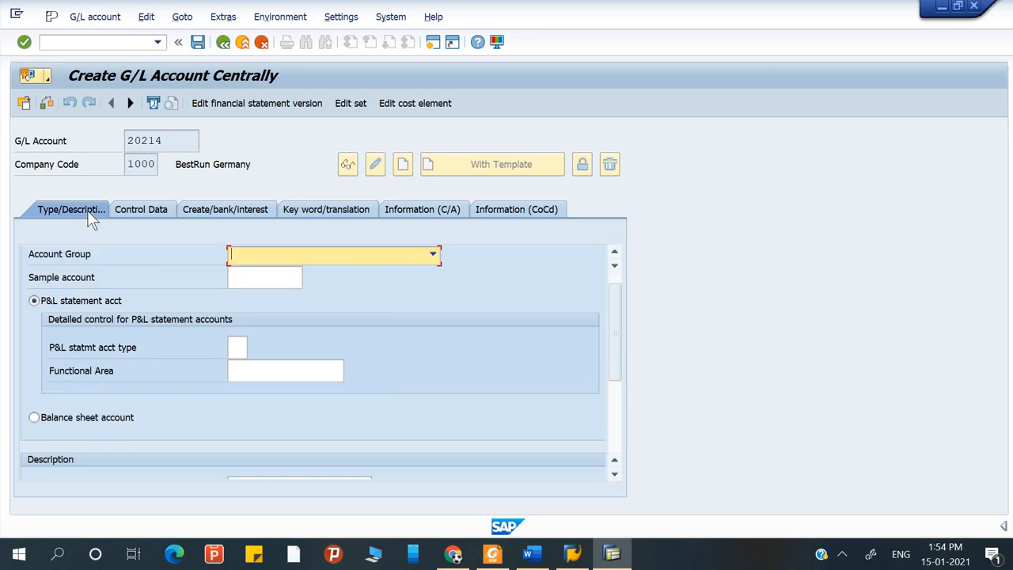
pyautogui.click(328, 254)
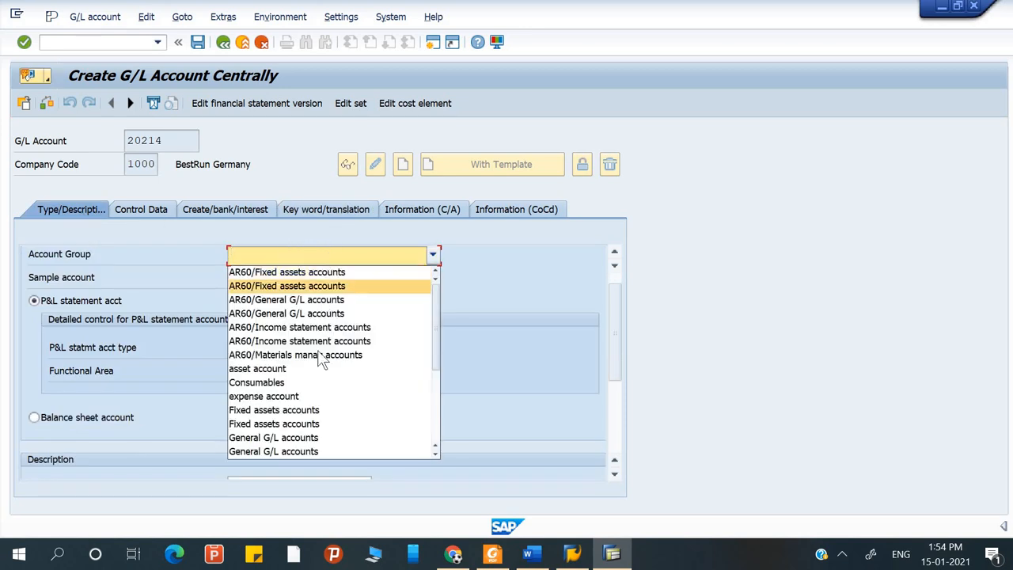
pyautogui.scroll(-4, 317, 350)
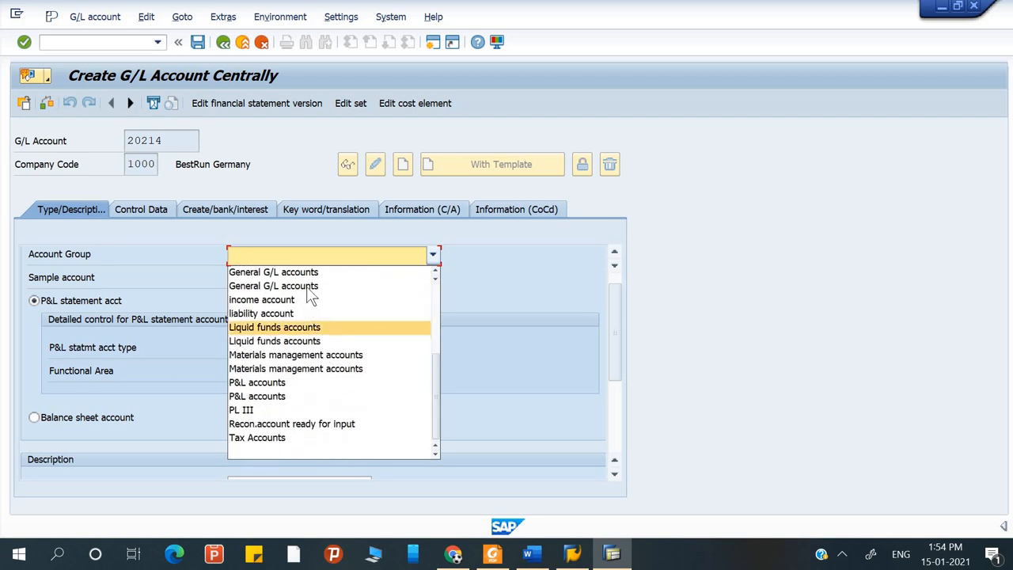
pyautogui.click(311, 287)
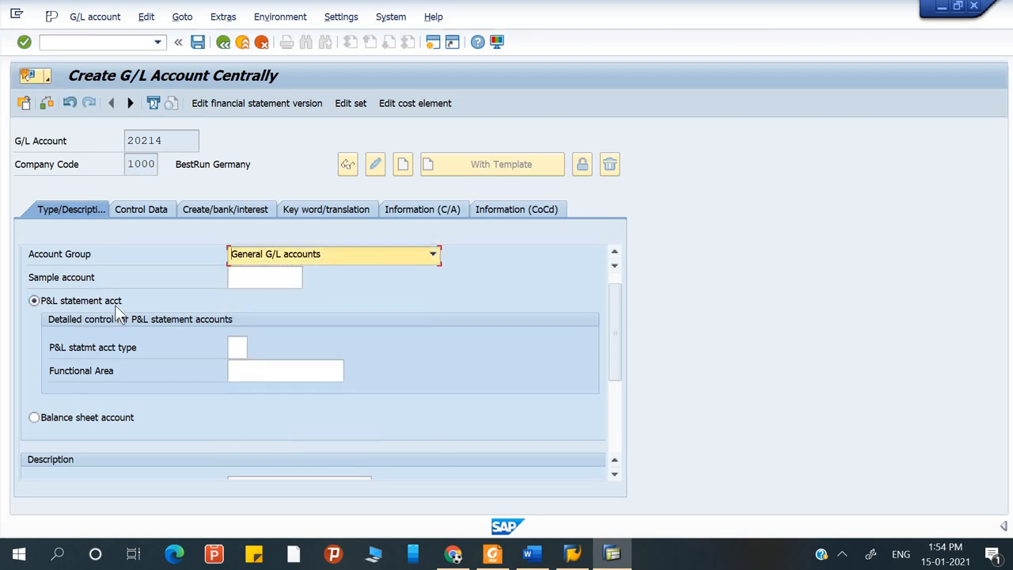
# Set the P&L statement account type of account 20214 to X, picked from the list of possible entries
pyautogui.click(241, 348)
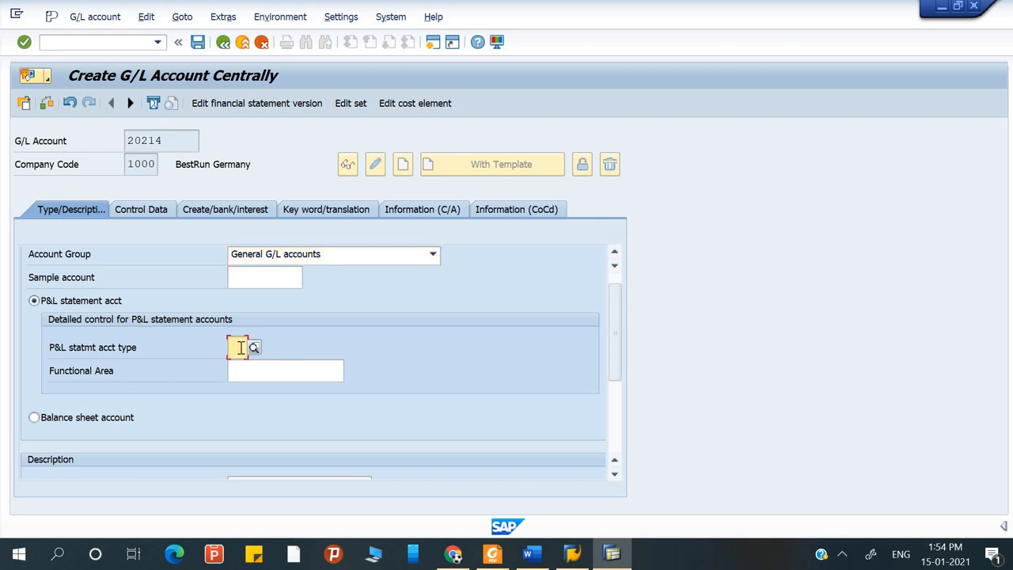
pyautogui.click(255, 351)
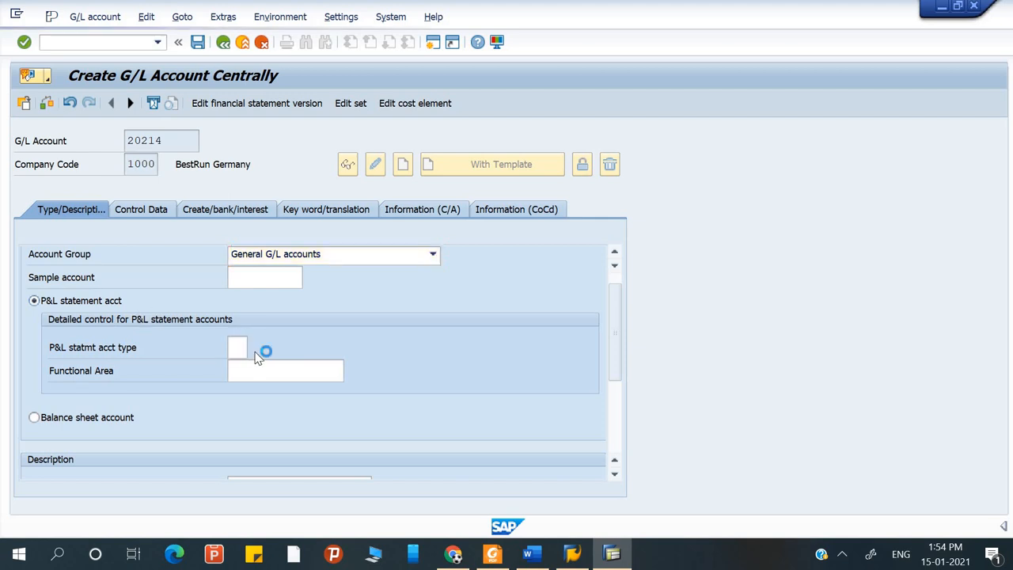
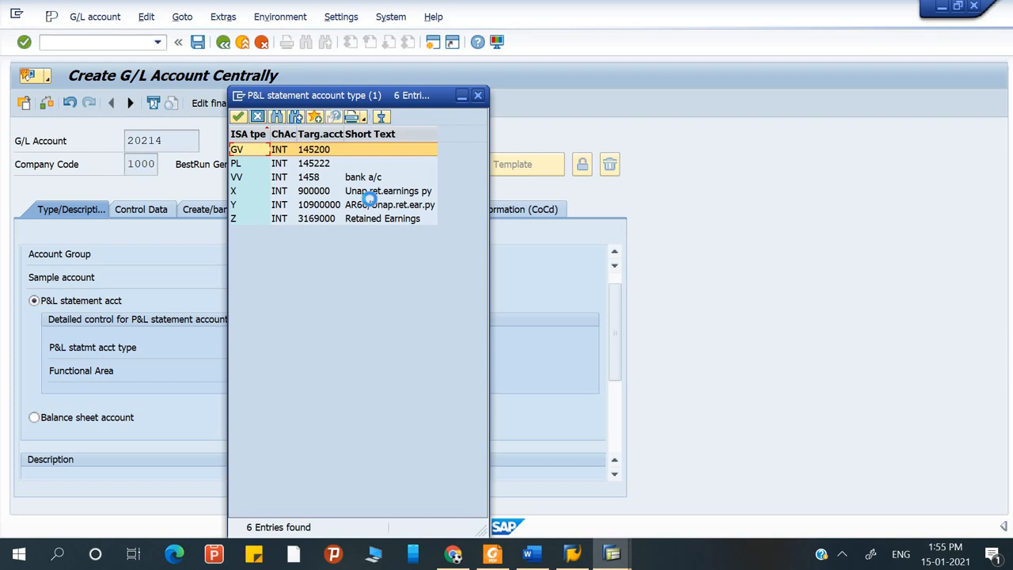
pyautogui.click(314, 192)
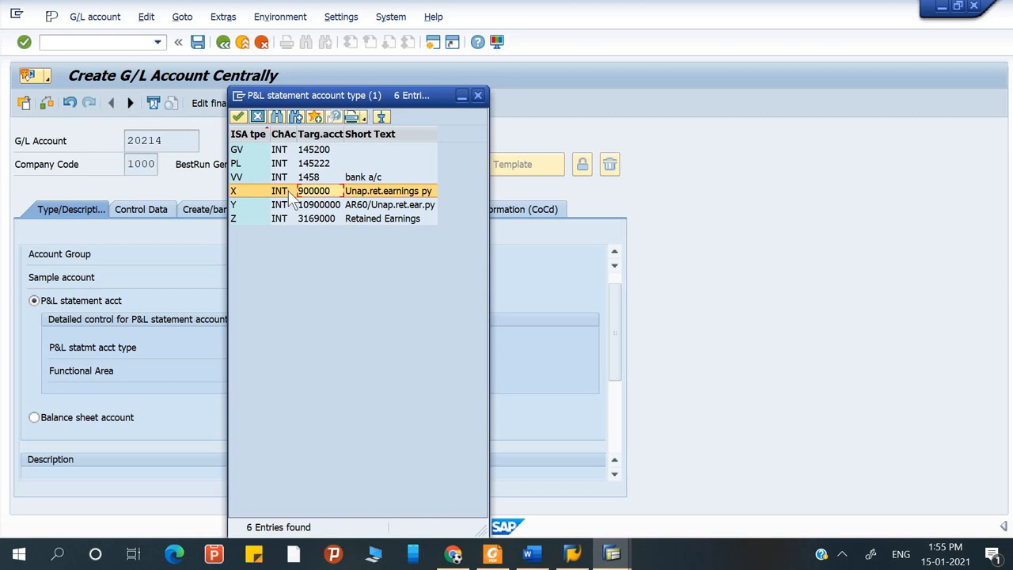
pyautogui.doubleClick(337, 193)
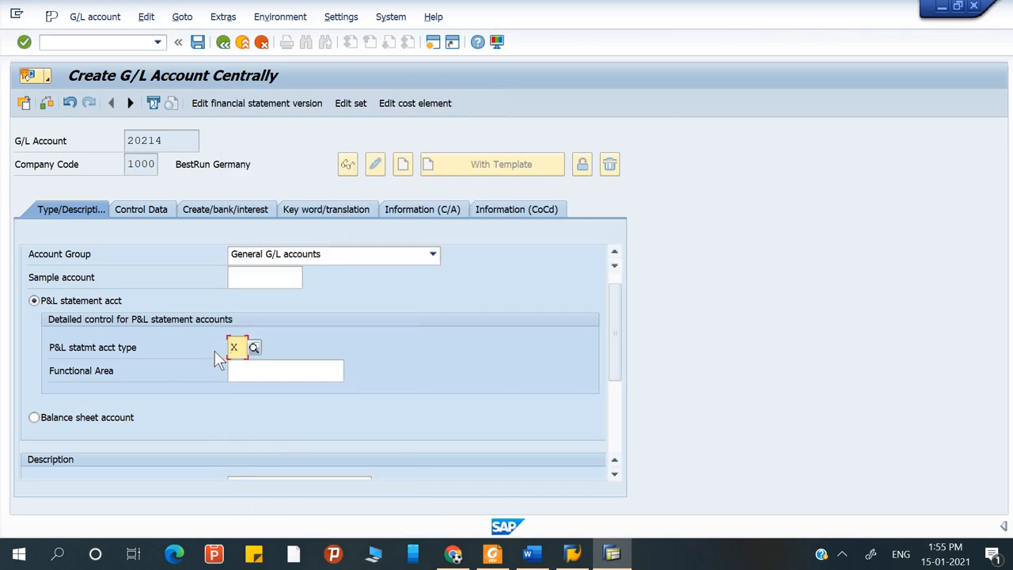
# Describe account 20214 with the short text "Repair & maintinance" and the long text "Repair & maintinance expense"
pyautogui.click(248, 373)
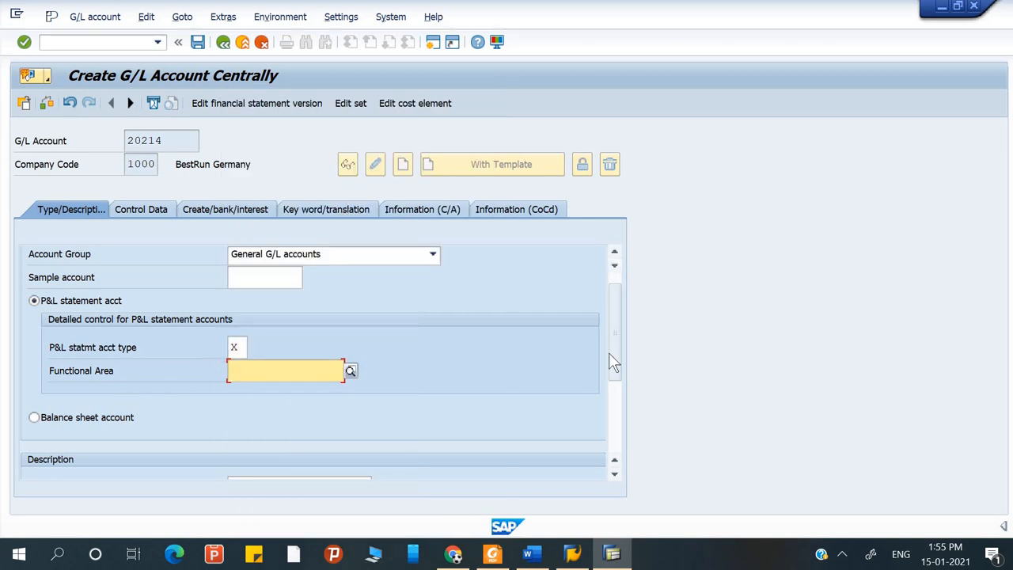
pyautogui.moveTo(619, 380); pyautogui.dragTo(612, 404)
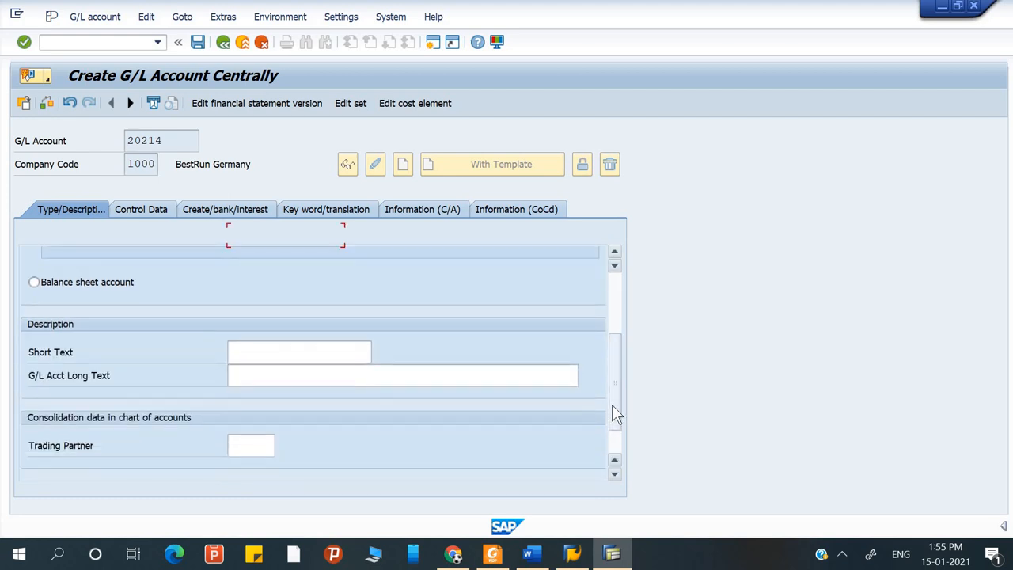
pyautogui.click(240, 357)
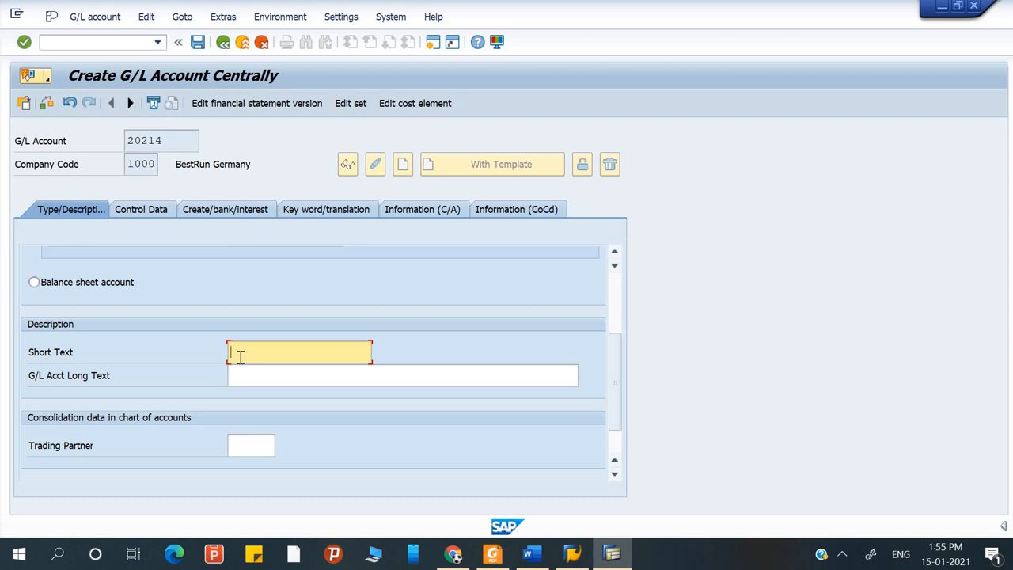
pyautogui.write('Repair & maintinance')
pyautogui.moveTo(362, 353); pyautogui.dragTo(92, 354)
pyautogui.hotkey('ctrl', 'c')
pyautogui.click(254, 375)
pyautogui.hotkey('ctrl', 'v')
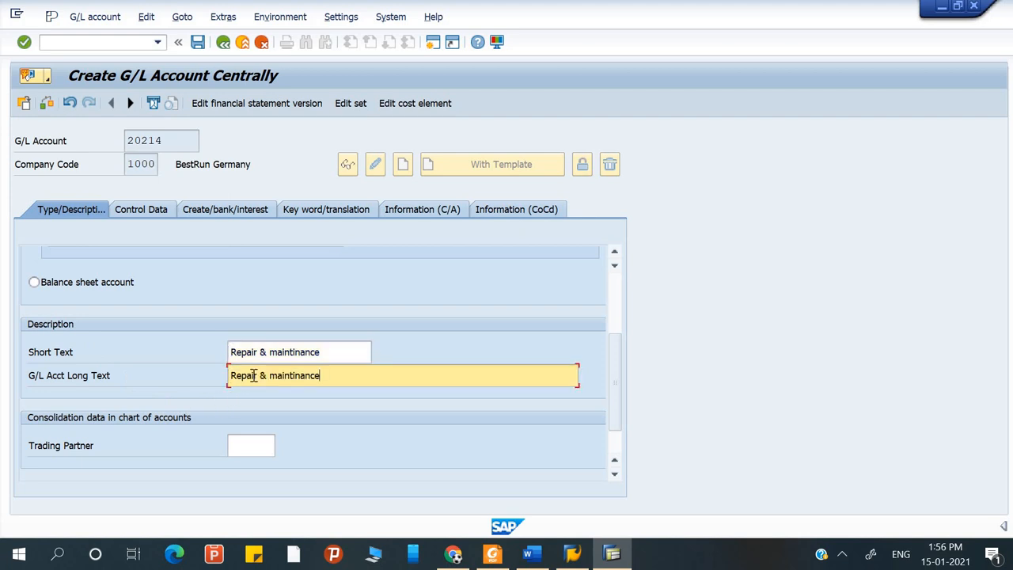
pyautogui.write('expense')
# Check the account currency in the control data of account 20214 and assign field status group G001, General (with text, allocation)
pyautogui.click(145, 212)
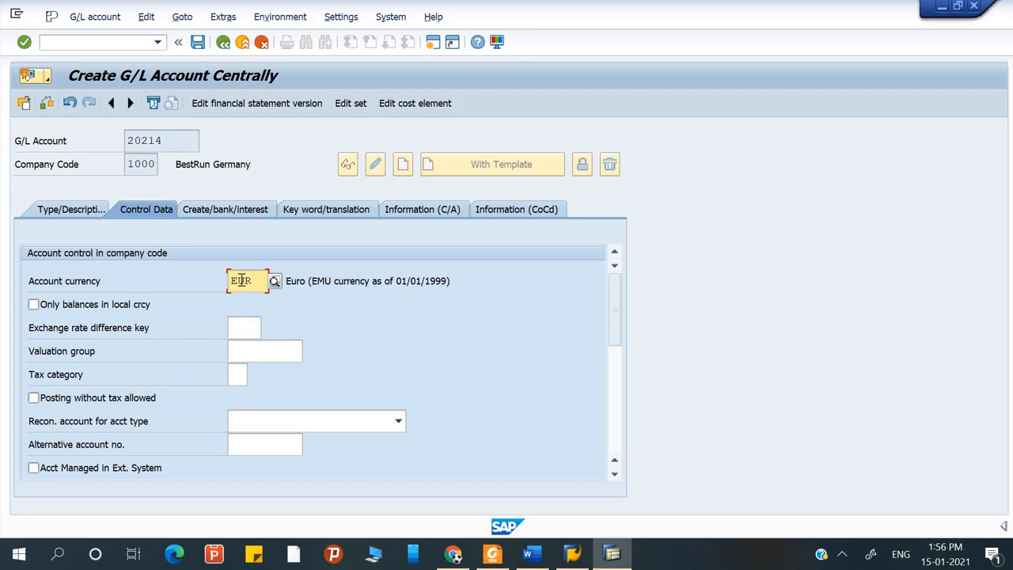
pyautogui.click(230, 212)
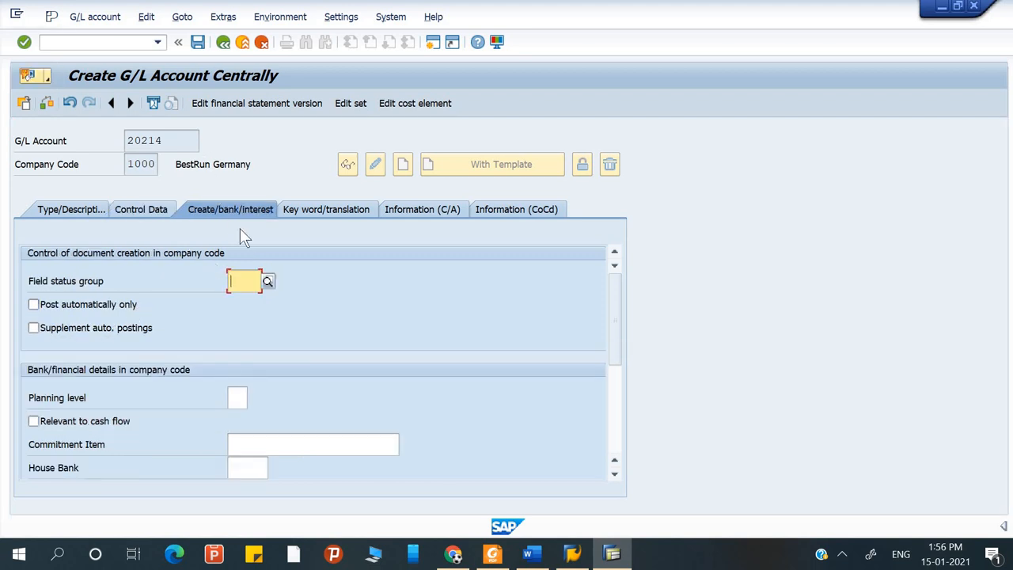
pyautogui.click(269, 281)
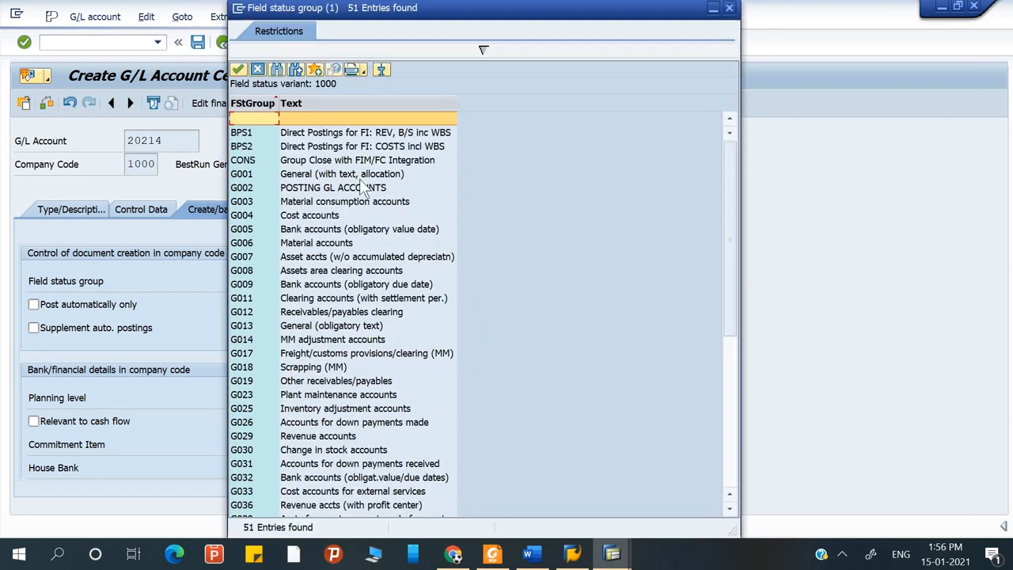
pyautogui.click(361, 178)
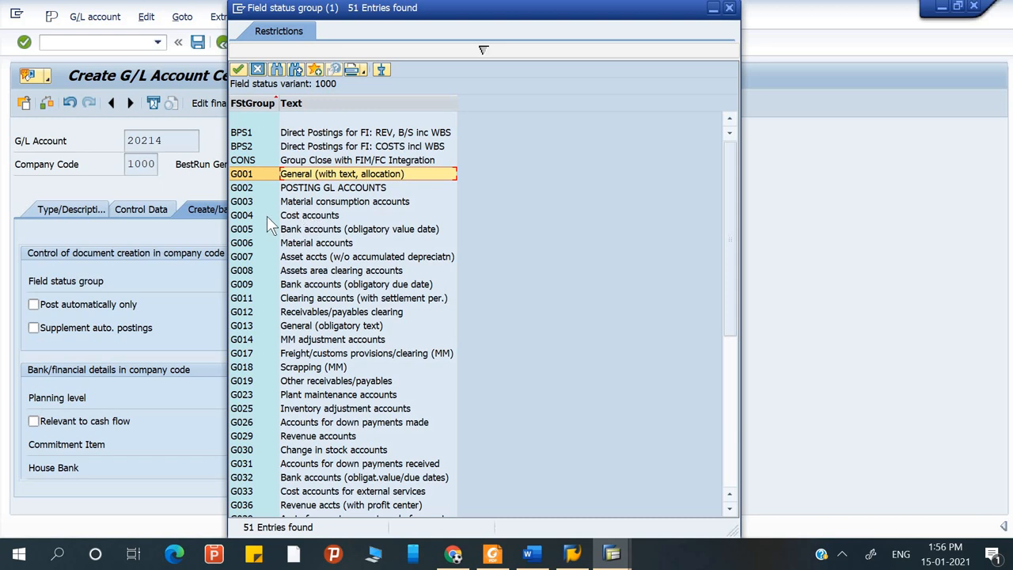
pyautogui.doubleClick(295, 174)
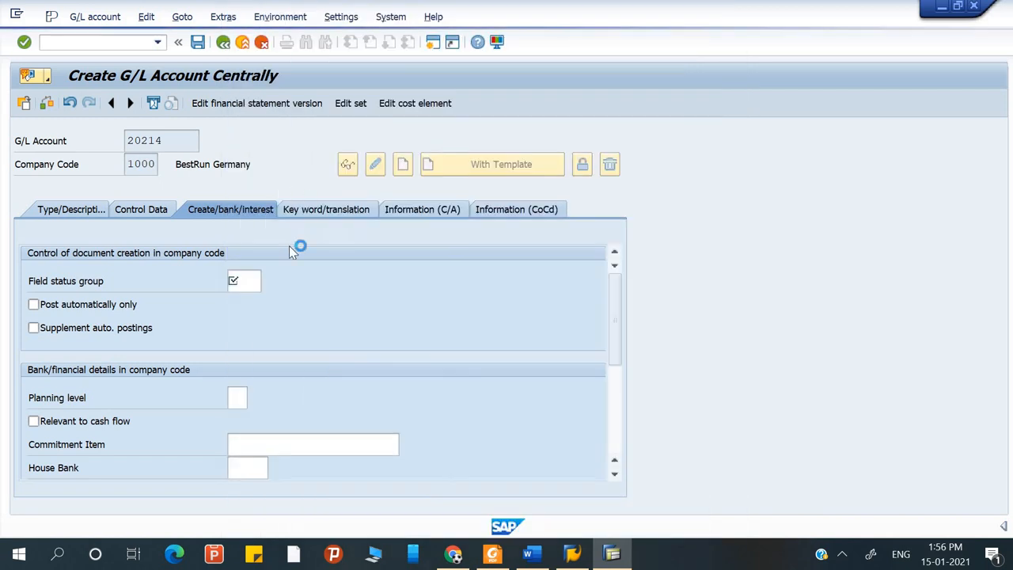
# Add the English keyword "deep" to account 20214 and save the account
pyautogui.click(322, 214)
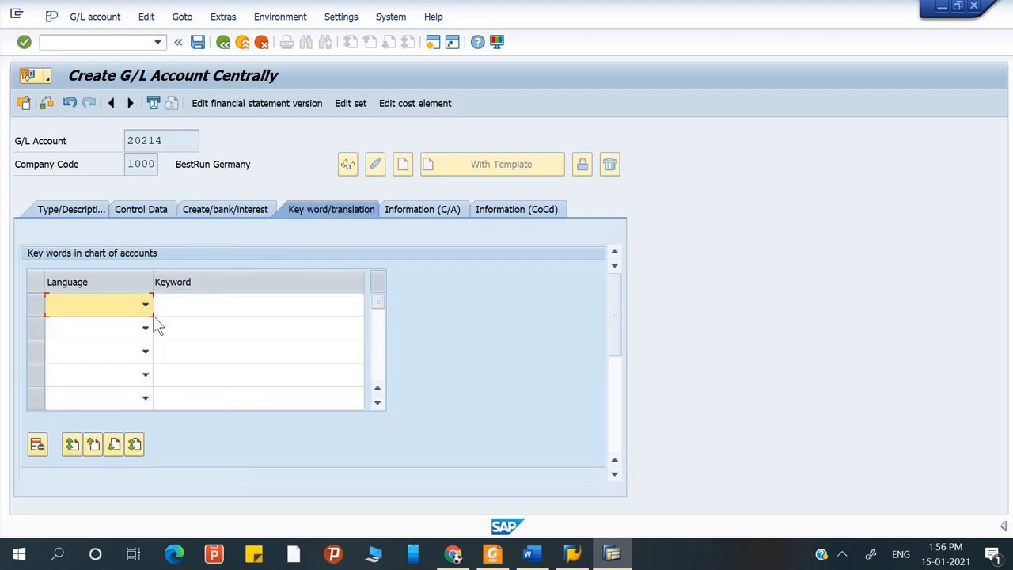
pyautogui.write('English')
pyautogui.press('Tab')
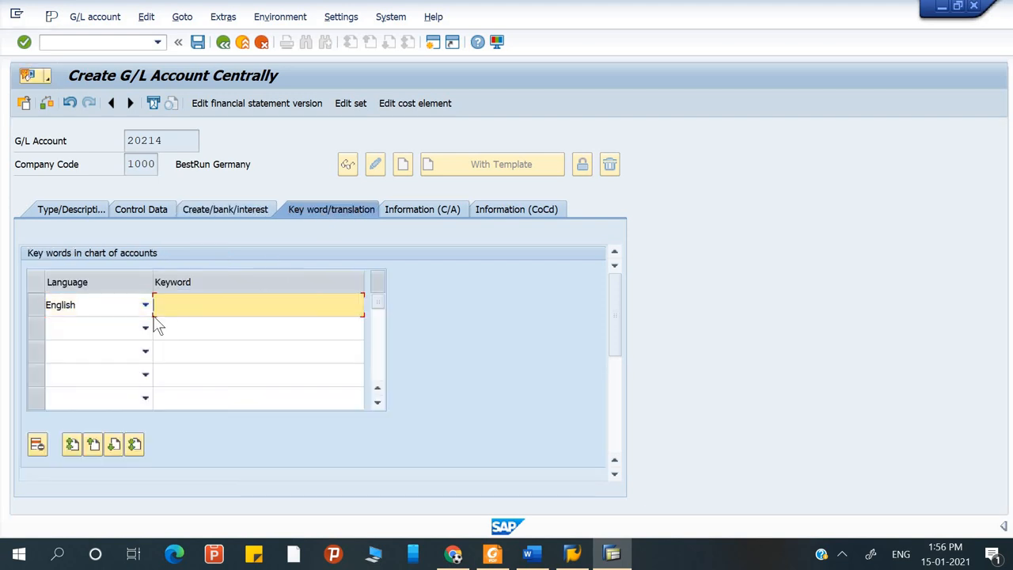
pyautogui.write('d')
pyautogui.click(162, 324)
pyautogui.press('Tab')
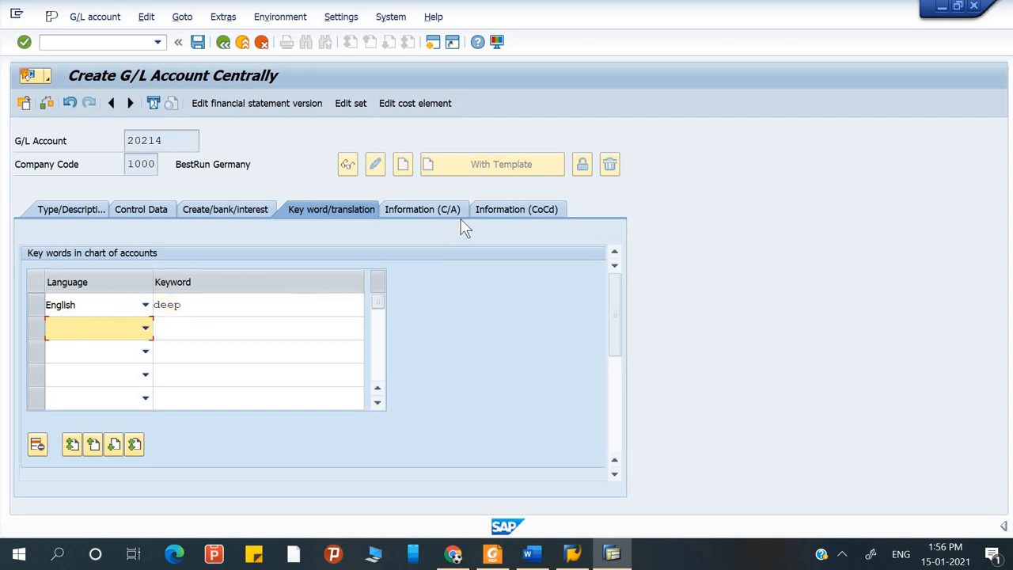
pyautogui.click(494, 212)
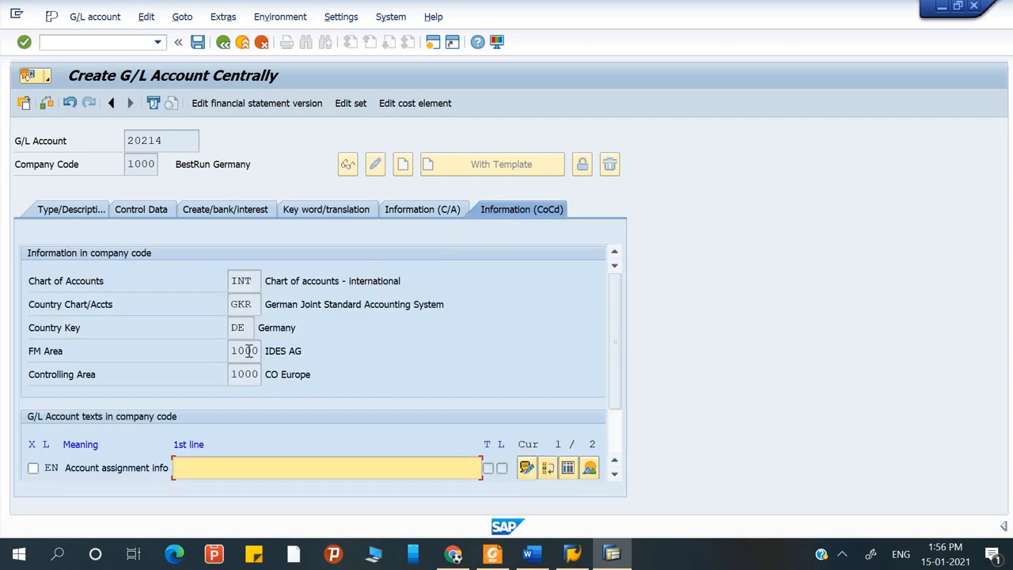
pyautogui.click(198, 44)
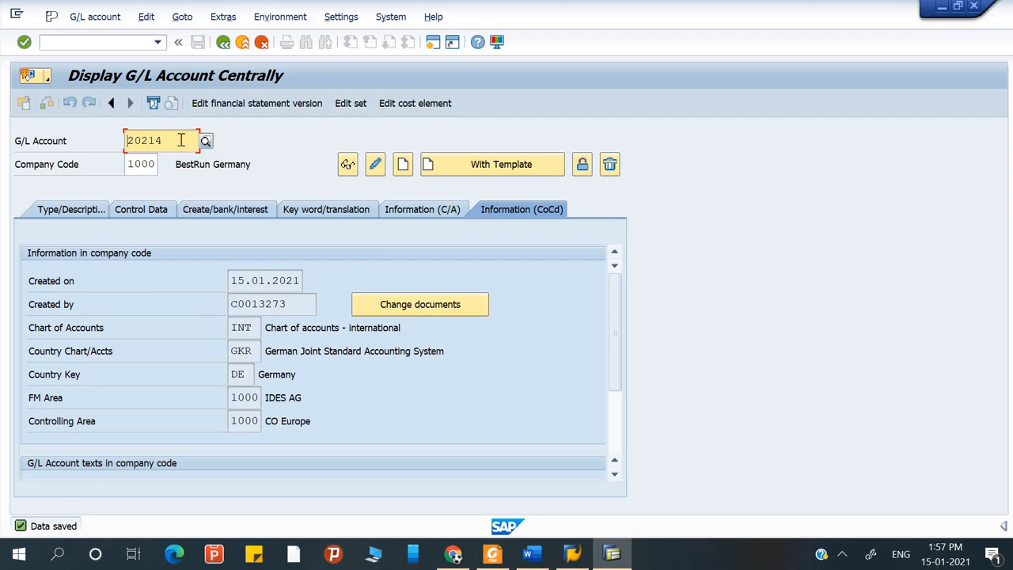
# Start creating G/L account 20215 in company code 1000 with account 20214 as the template
pyautogui.press('BackSpace')
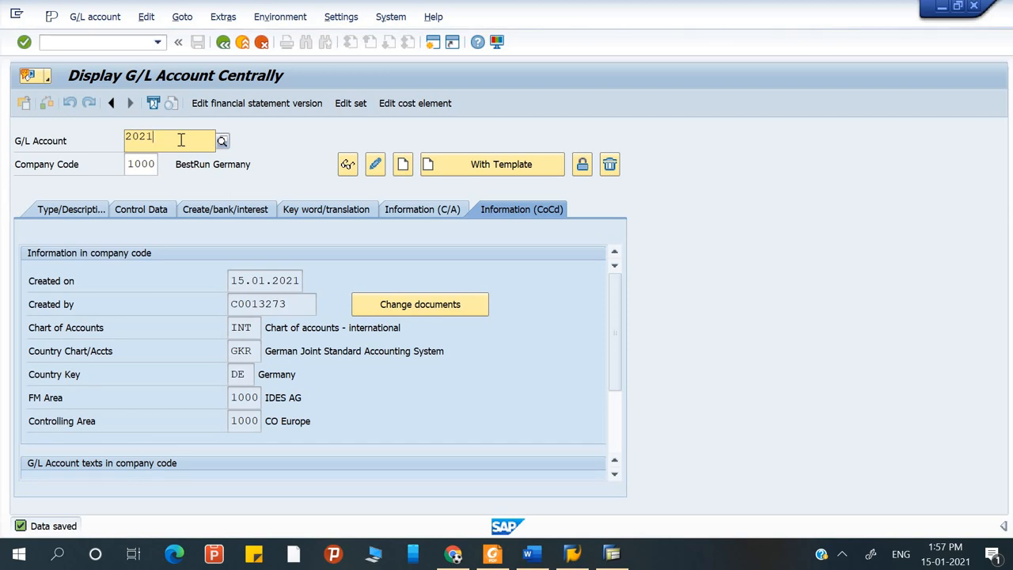
pyautogui.write('5')
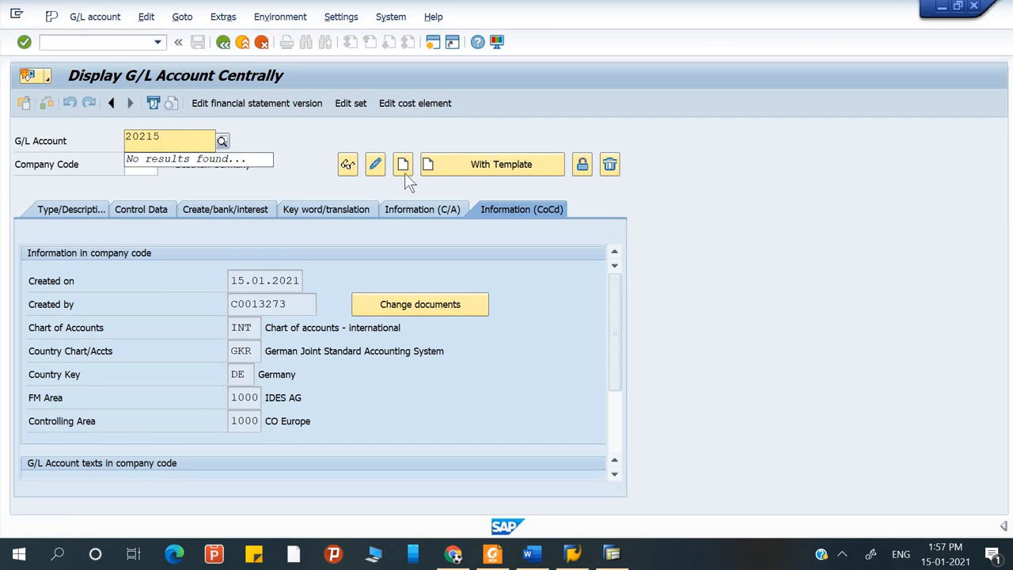
pyautogui.press('Return')
pyautogui.click(438, 168)
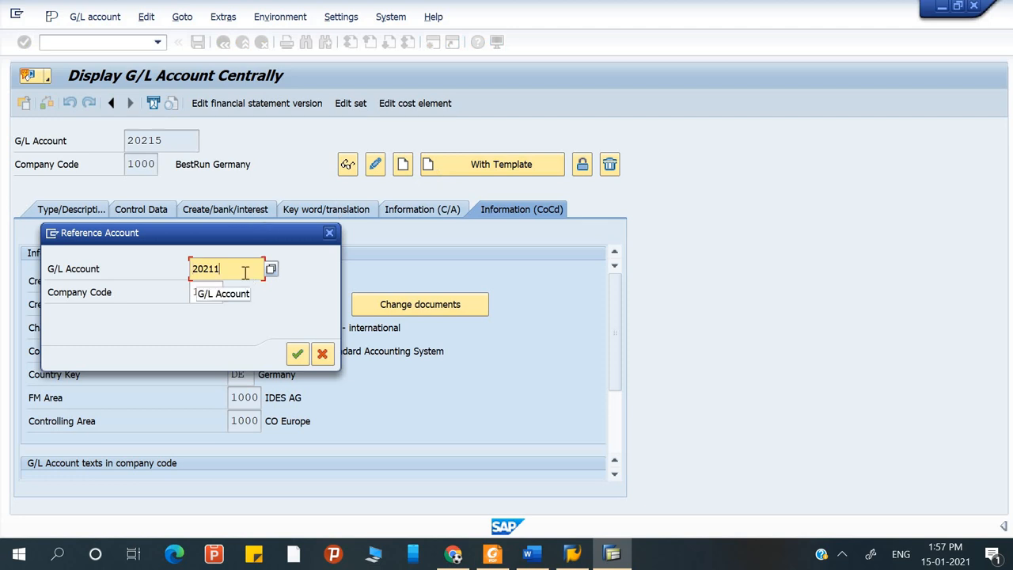
pyautogui.press('BackSpace')
pyautogui.write('4')
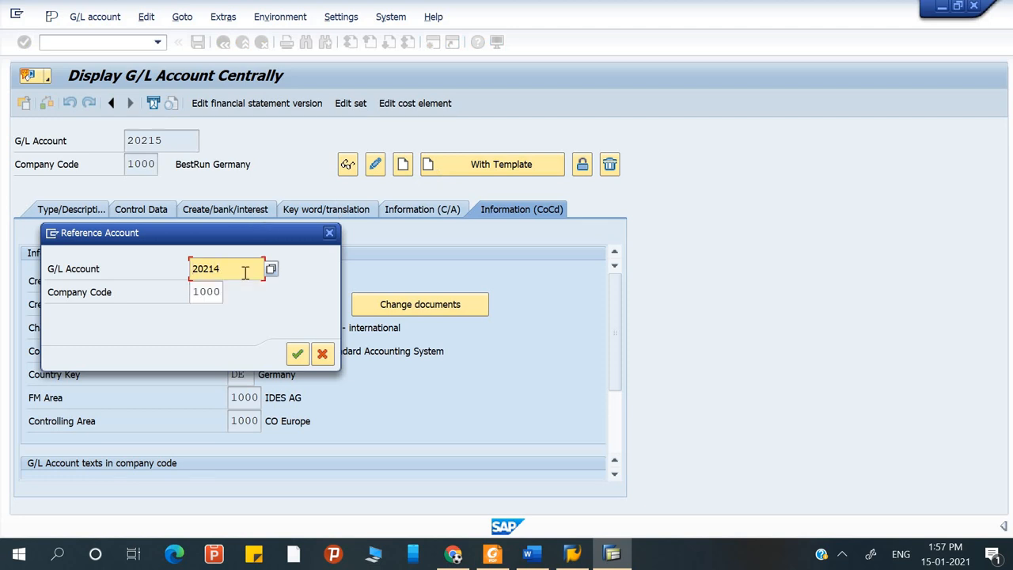
pyautogui.click(297, 356)
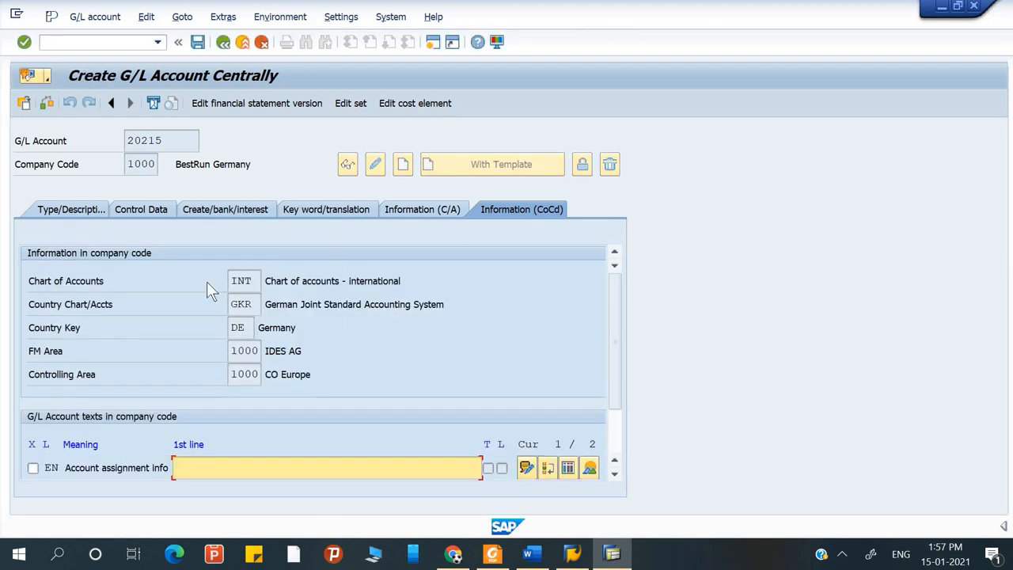
# Review the type and control data of account 20215 and change its short text to "Electricity Bill"
pyautogui.click(86, 209)
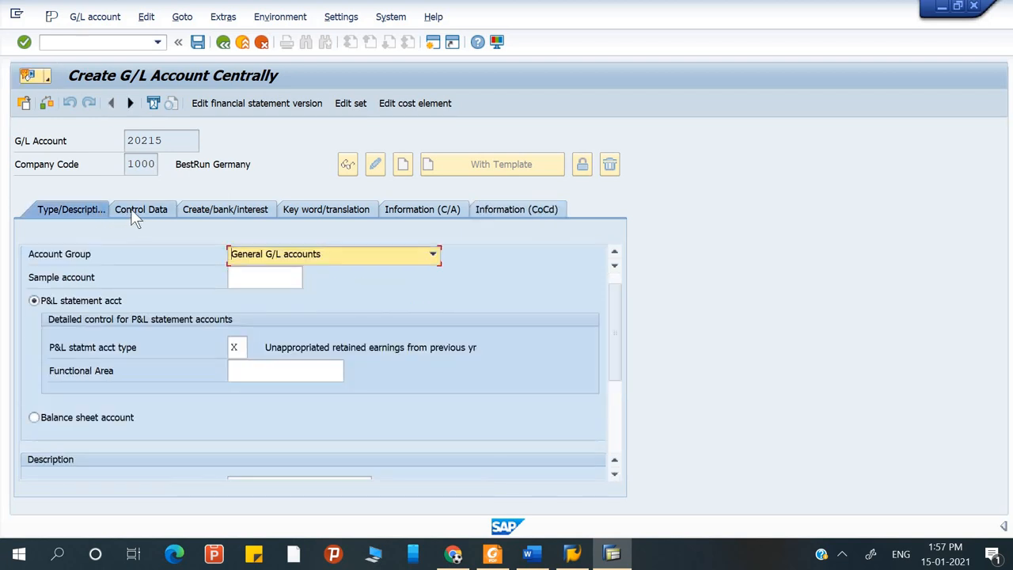
pyautogui.click(136, 211)
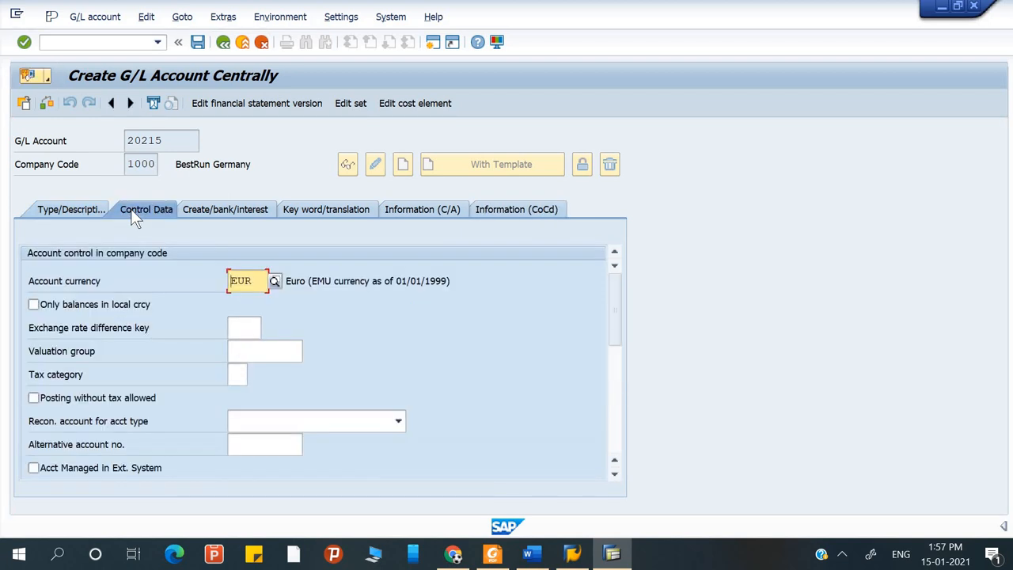
pyautogui.click(86, 207)
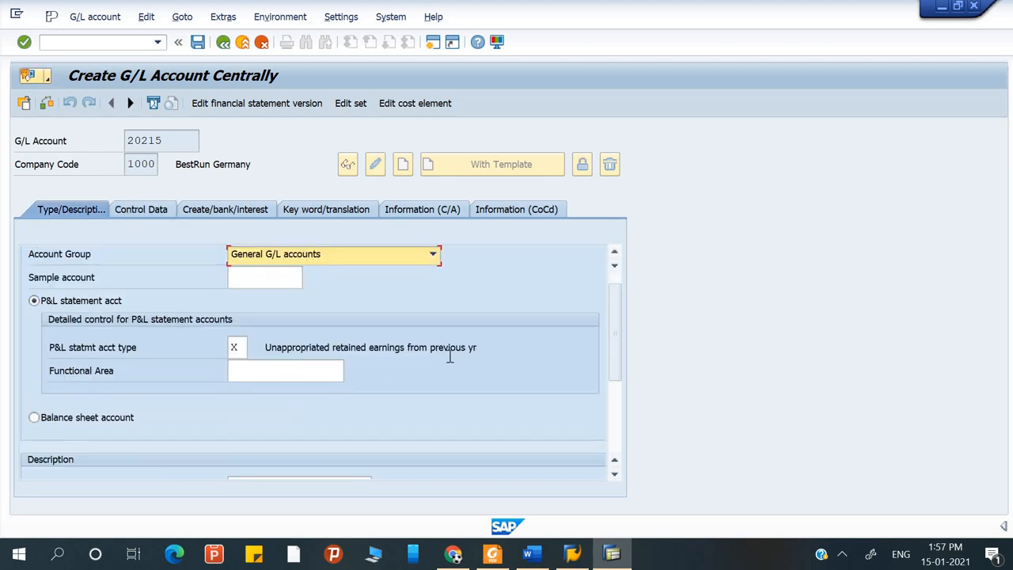
pyautogui.moveTo(617, 348); pyautogui.dragTo(618, 417)
pyautogui.moveTo(333, 355); pyautogui.dragTo(141, 350)
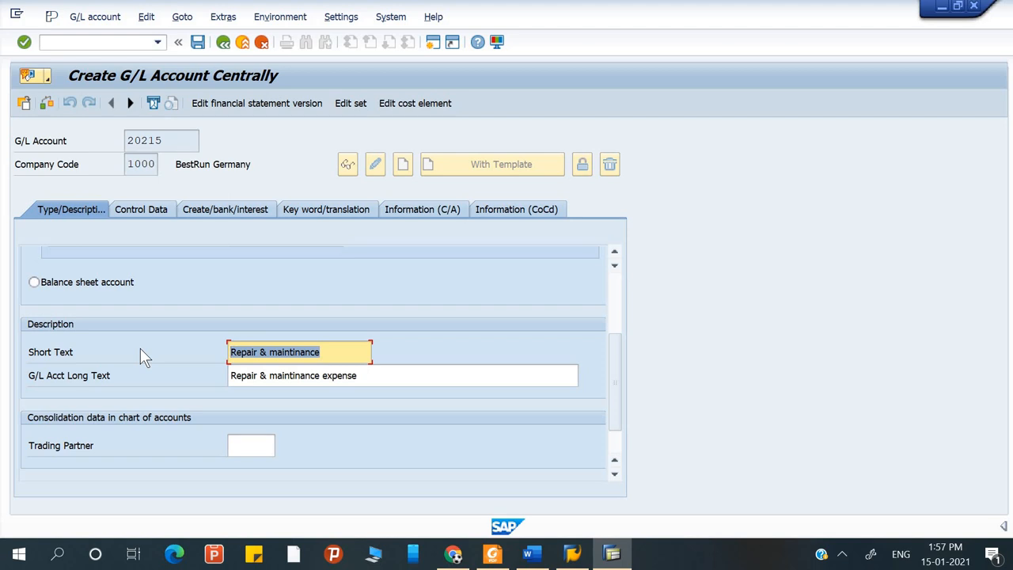
pyautogui.write('L')
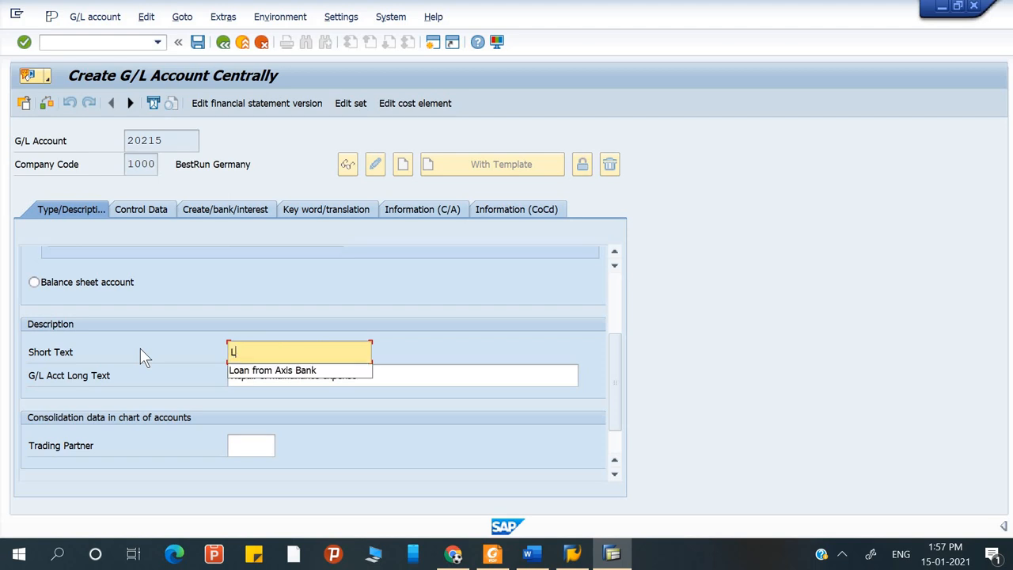
pyautogui.press('BackSpace')
pyautogui.write('Elec')
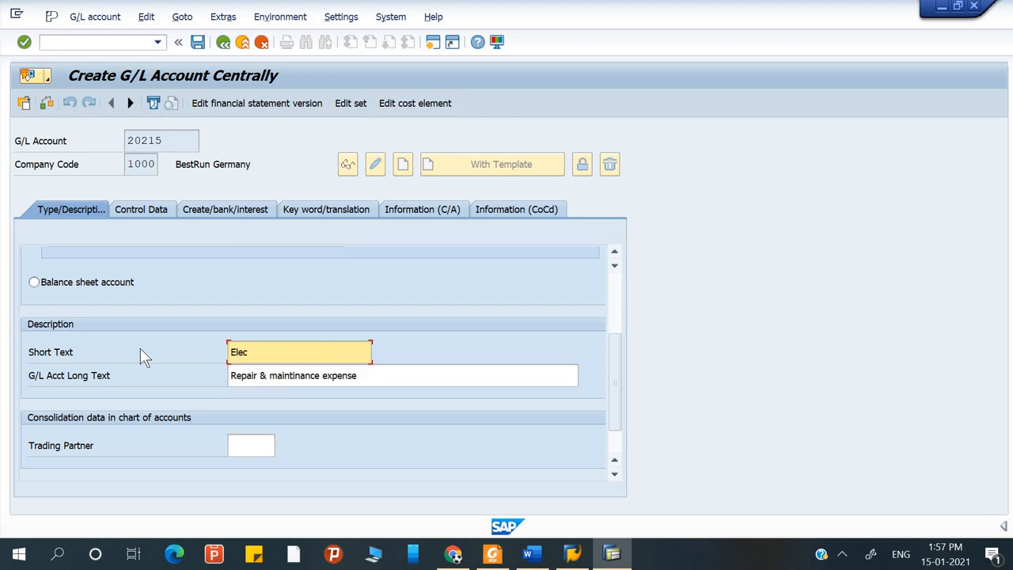
pyautogui.write('tricity Bill')
pyautogui.press('Tab')
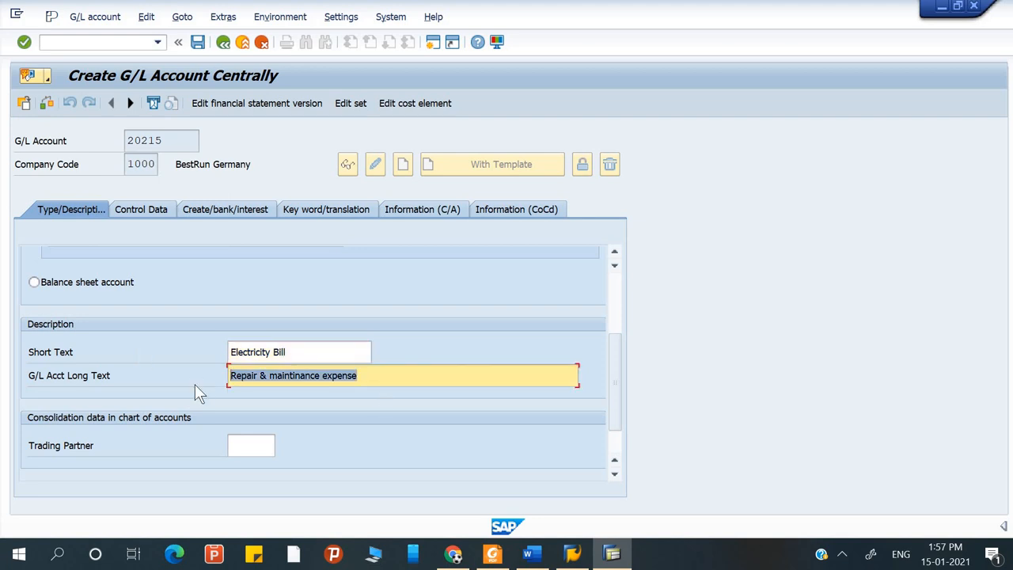
# Set the long text of account 20215 to "Electricity expense", check its field status group and save the account
pyautogui.write('Electri')
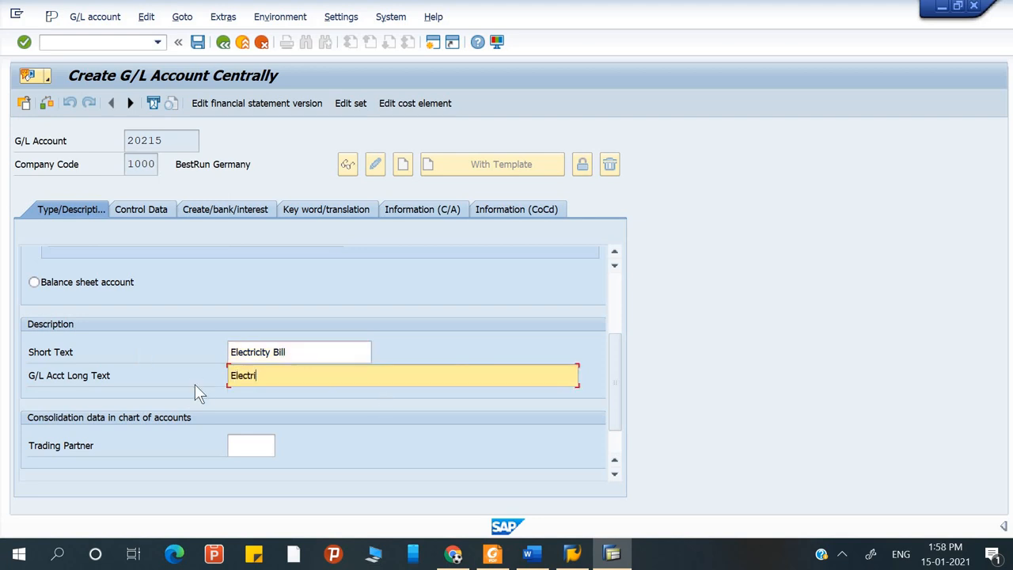
pyautogui.write('city expense')
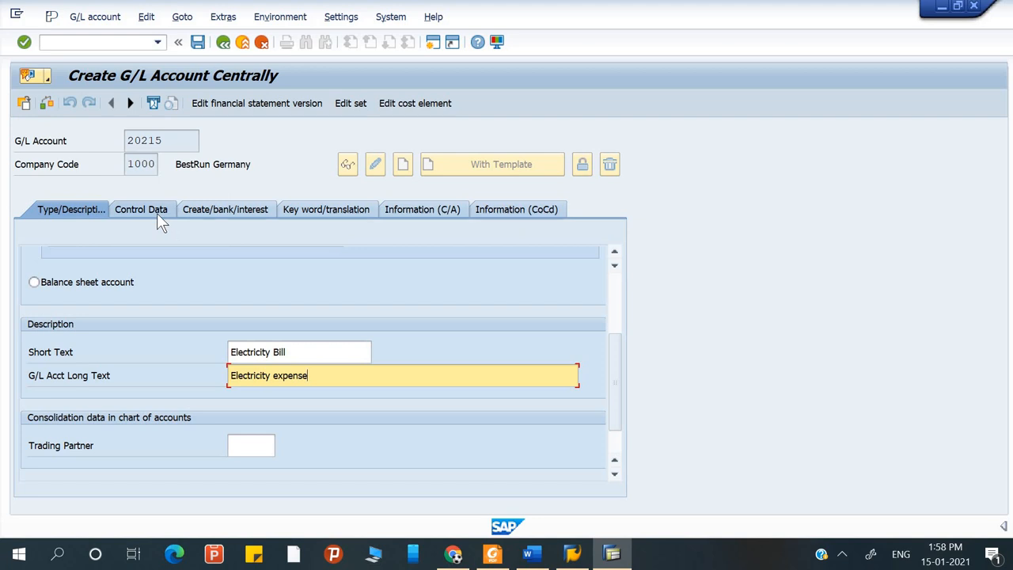
pyautogui.click(210, 210)
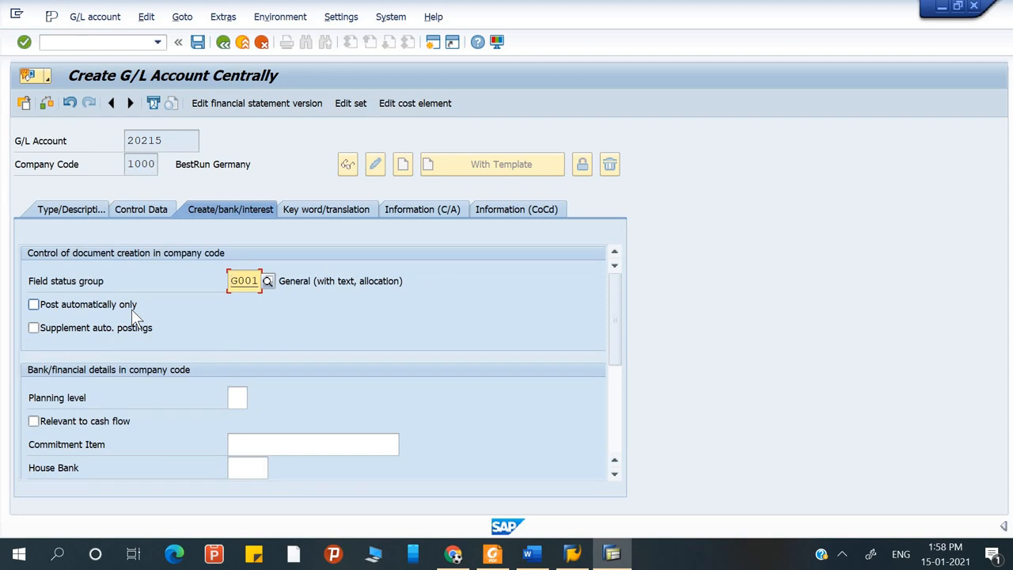
pyautogui.click(197, 45)
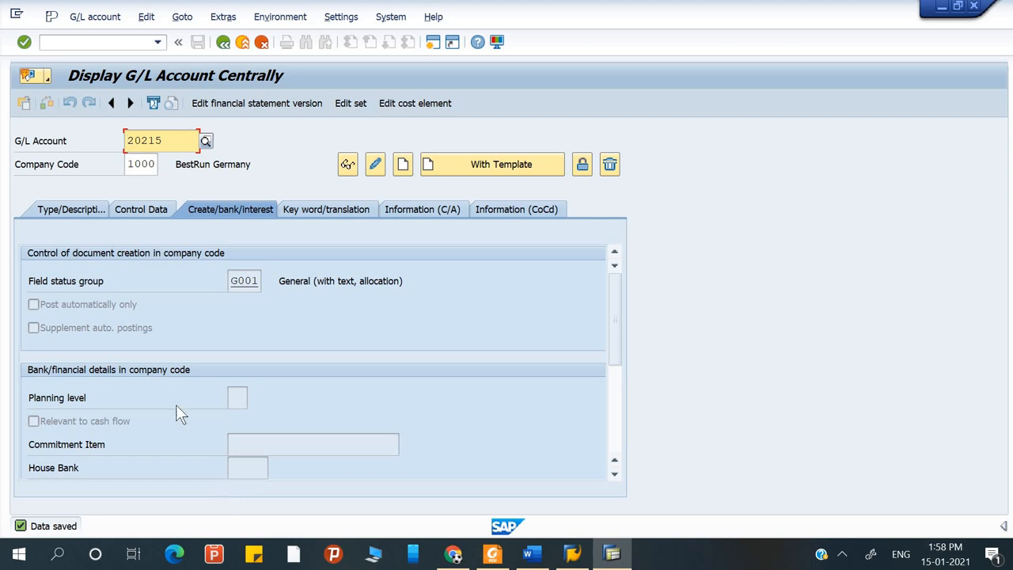
# Start creating G/L account 20216 from template account 20214 in company code 1000 and open its type and description data
pyautogui.press('BackSpace')
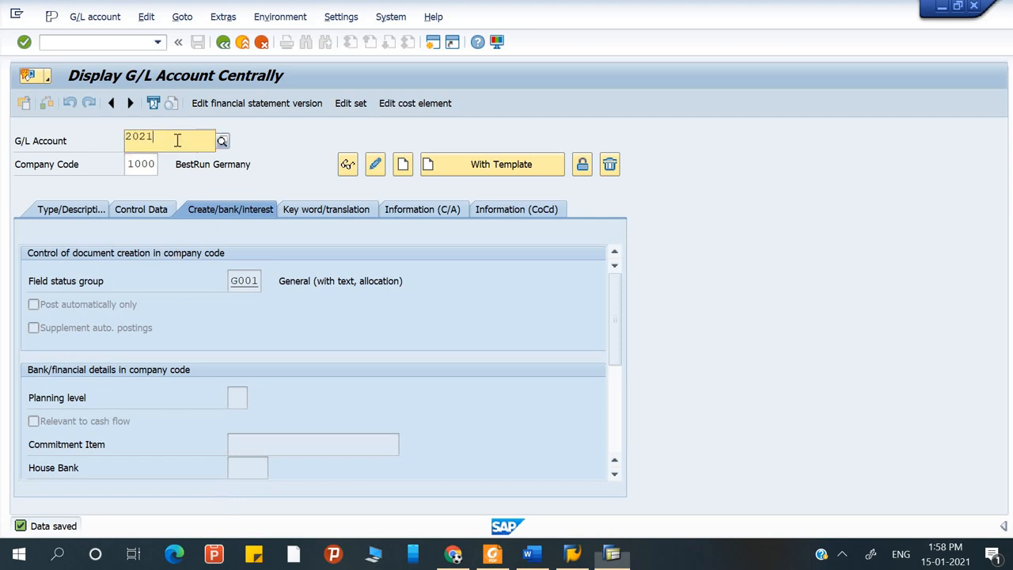
pyautogui.write('6')
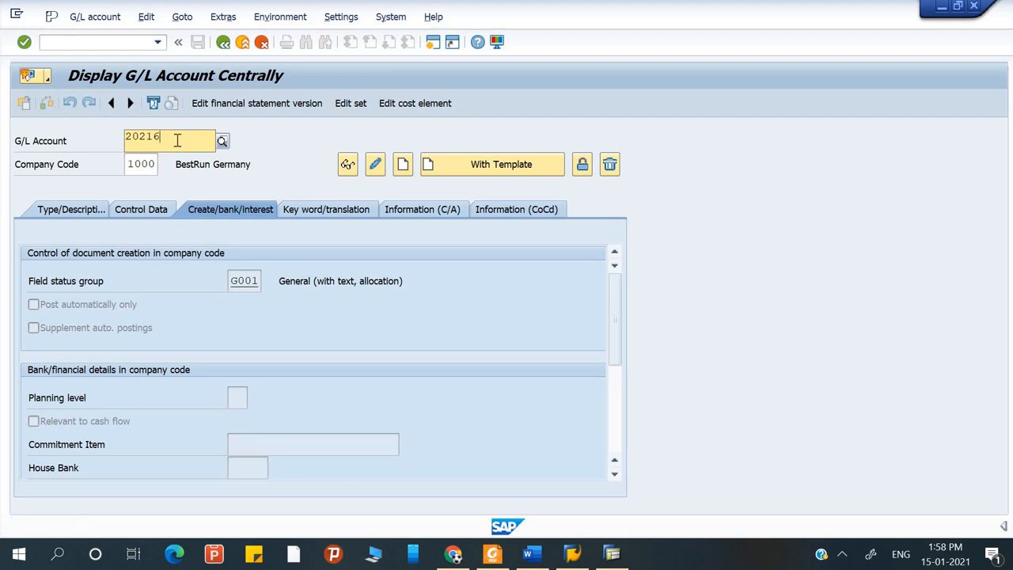
pyautogui.click(475, 166)
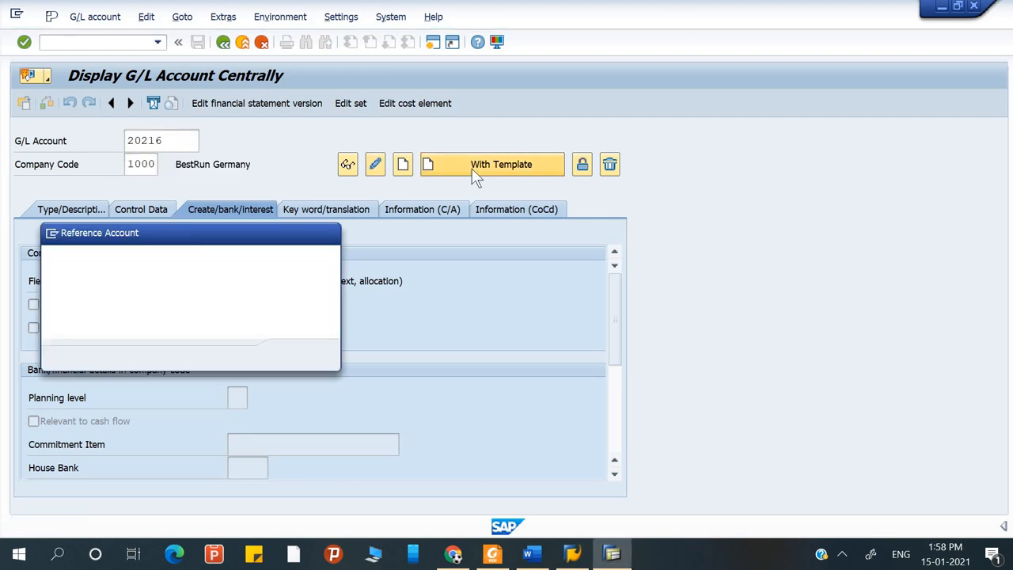
pyautogui.click(296, 354)
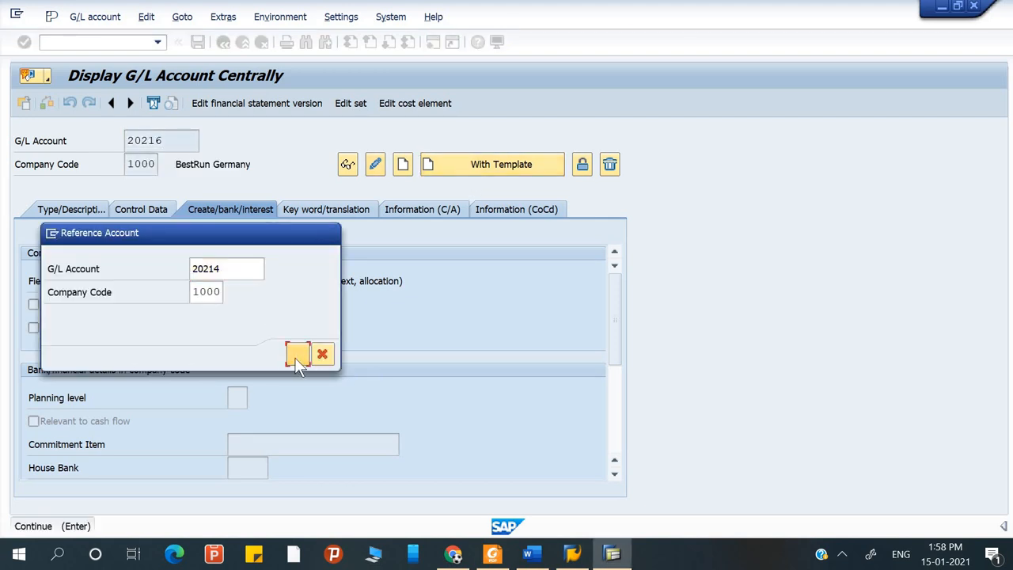
pyautogui.click(85, 212)
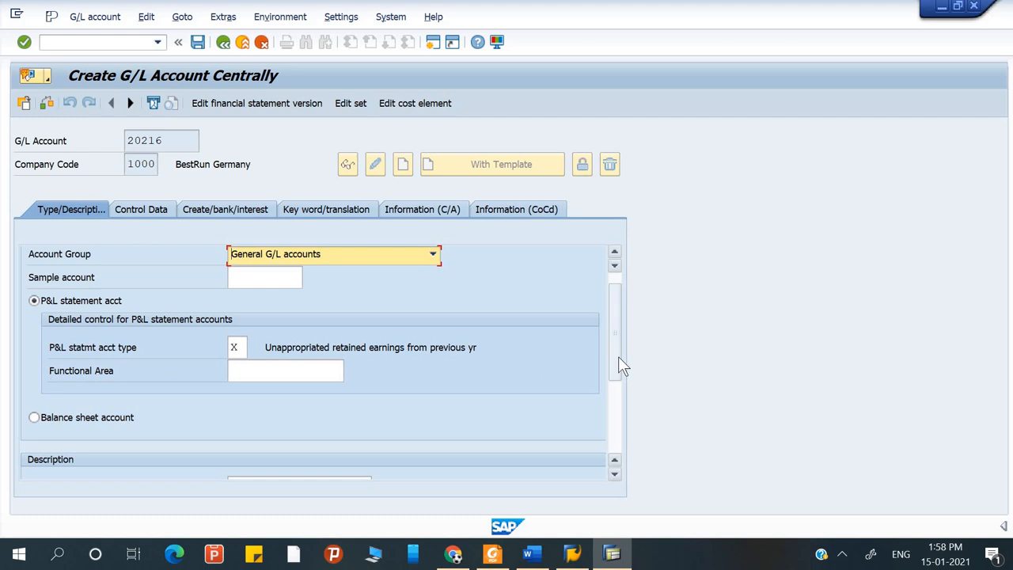
# Set both the short text and the long text of account 20216 to "Service Sales" and save the account
pyautogui.moveTo(620, 357); pyautogui.dragTo(619, 419)
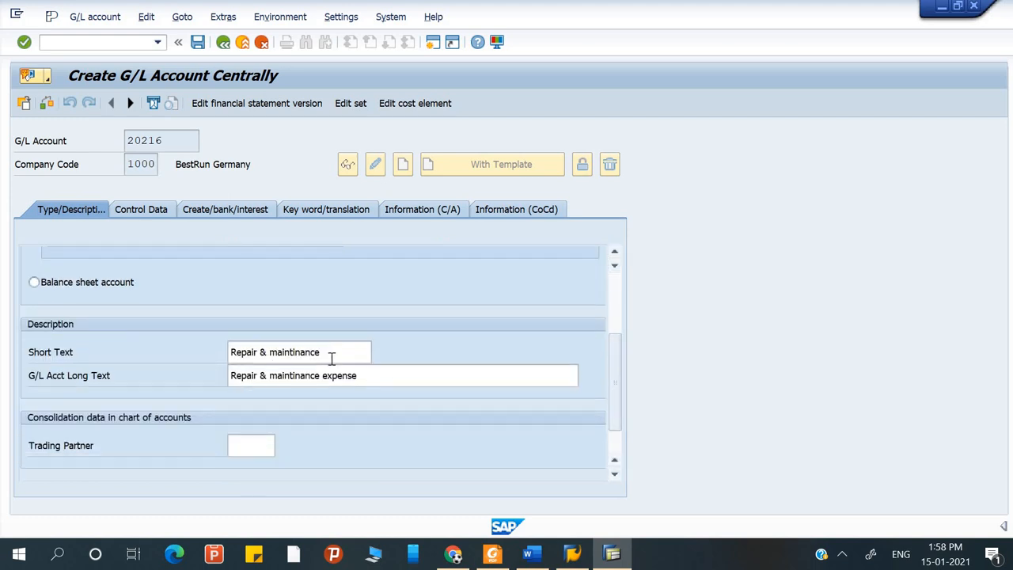
pyautogui.moveTo(330, 357); pyautogui.dragTo(93, 376)
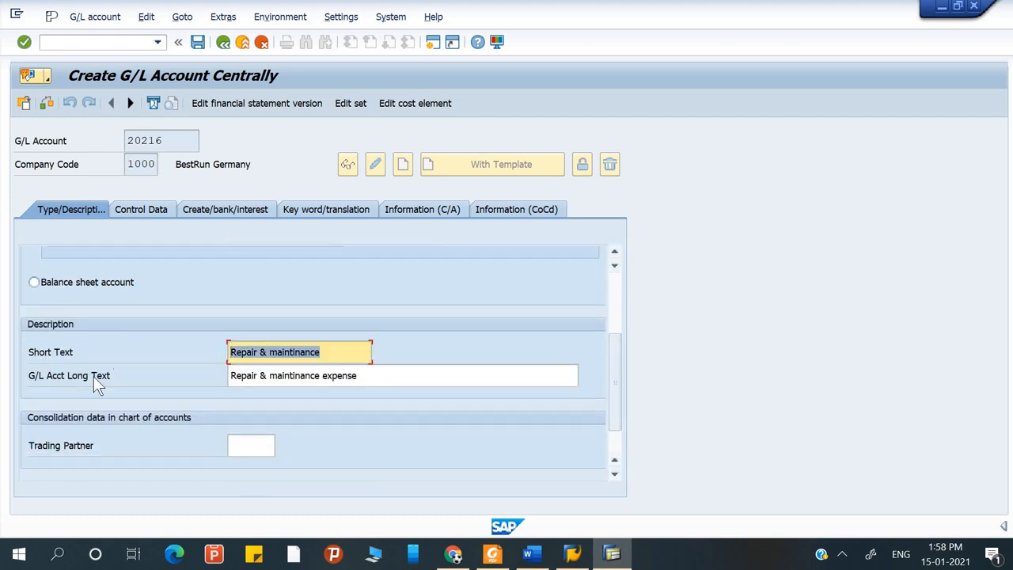
pyautogui.write('Servic')
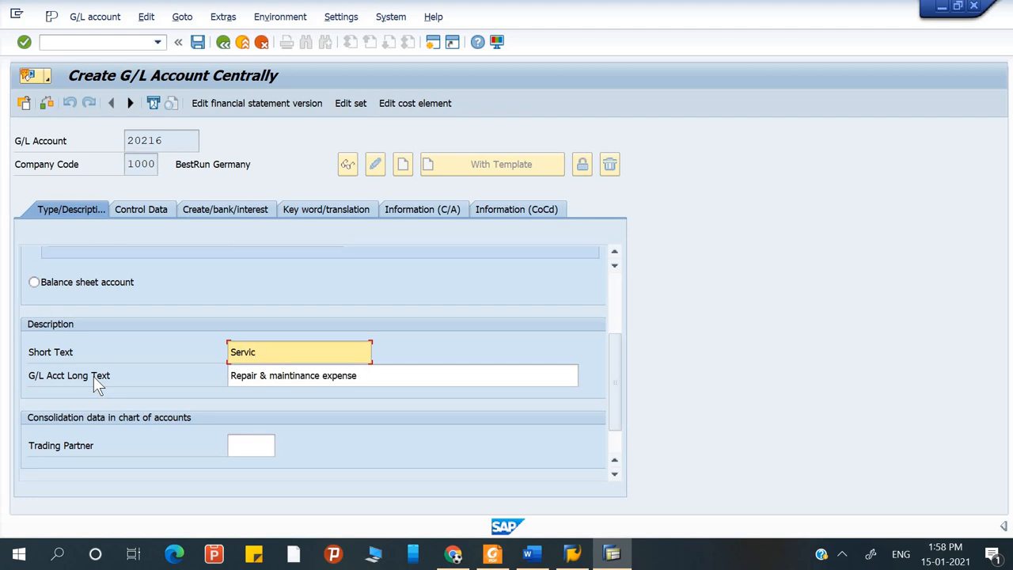
pyautogui.write('e Sales')
pyautogui.press('Tab')
pyautogui.write('Seriv')
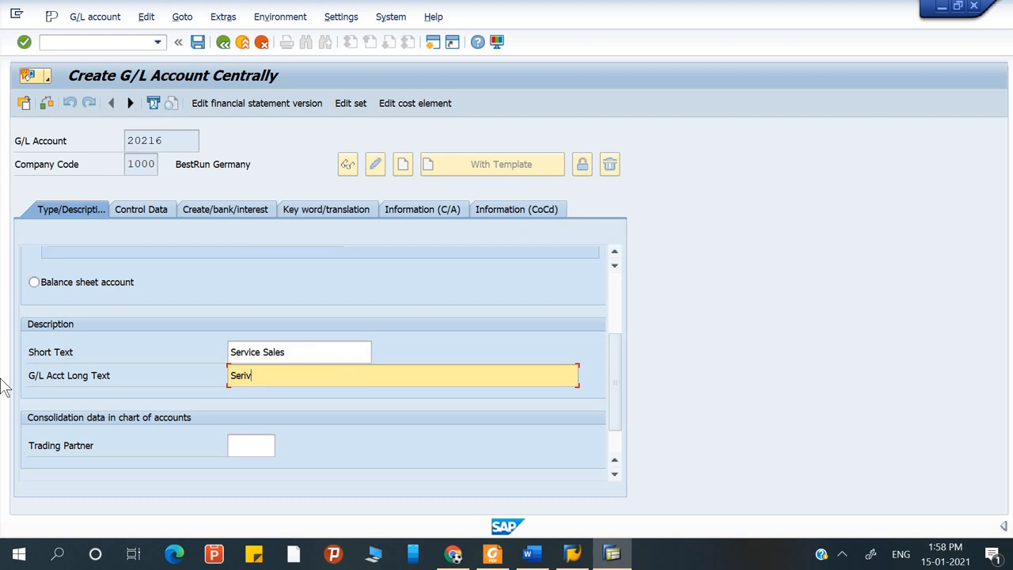
pyautogui.press('BackSpace')
pyautogui.press('BackSpace')
pyautogui.write('vice Sales')
pyautogui.click(199, 42)
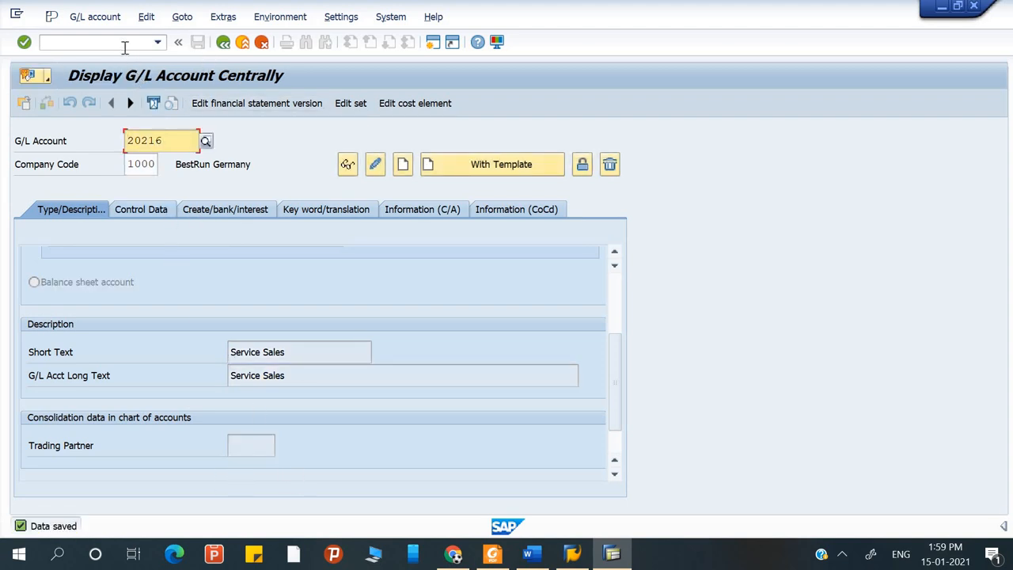
# Leave the G/L account maintenance and open the Chart of Accounts report with transaction f.10
pyautogui.click(124, 44)
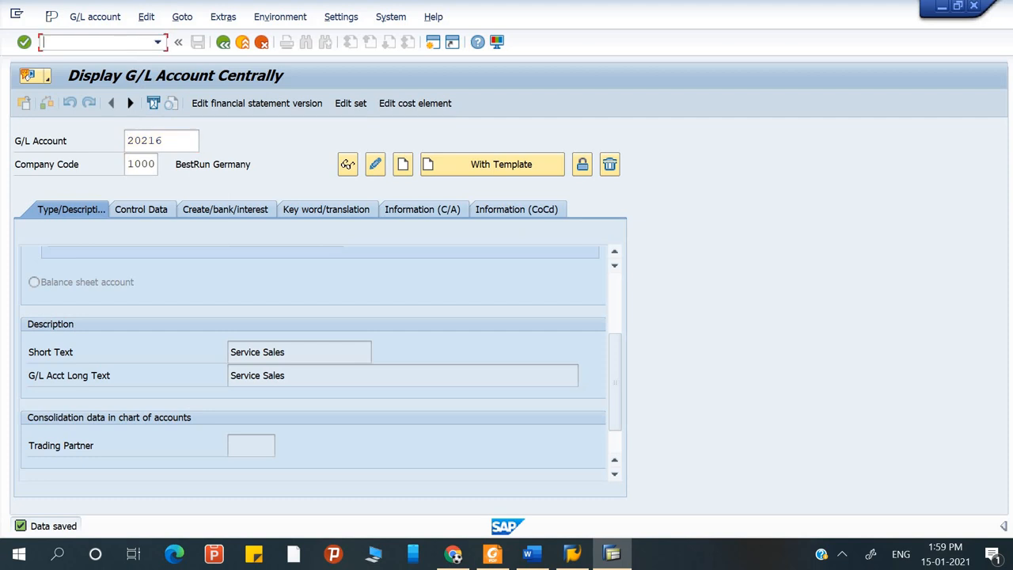
pyautogui.write('/n')
pyautogui.press('Return')
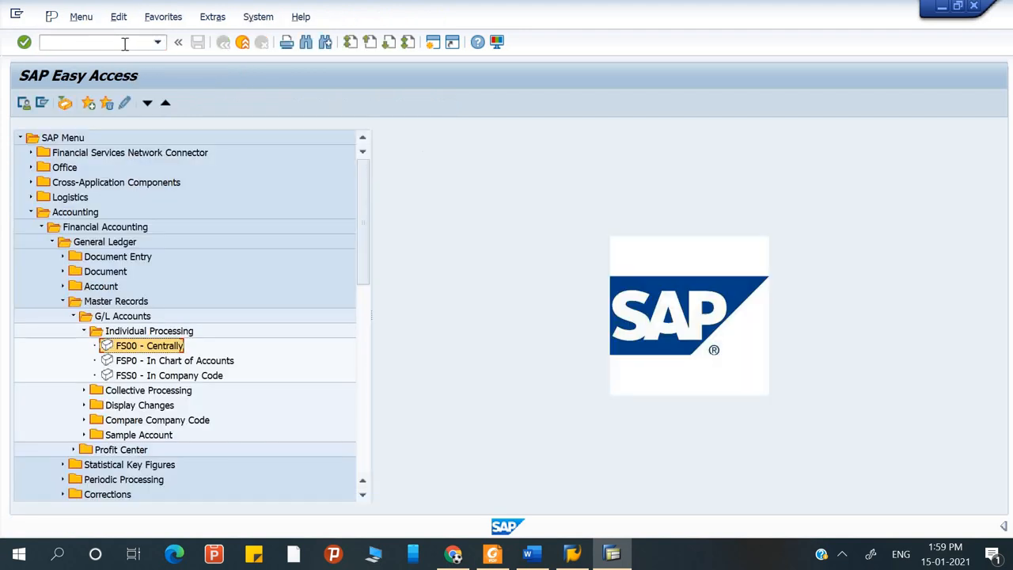
pyautogui.click(124, 44)
pyautogui.write('f.10')
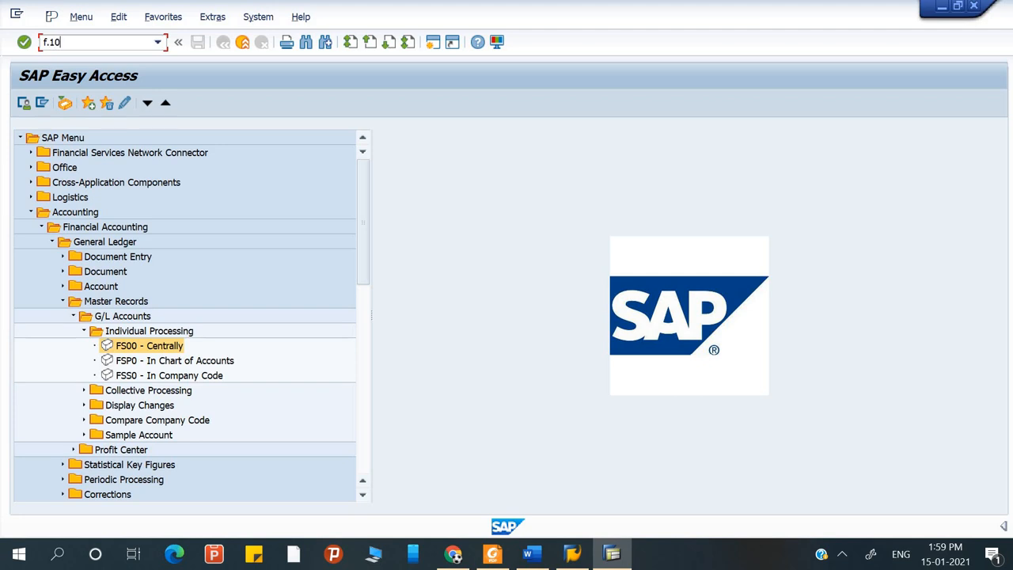
pyautogui.press('Return')
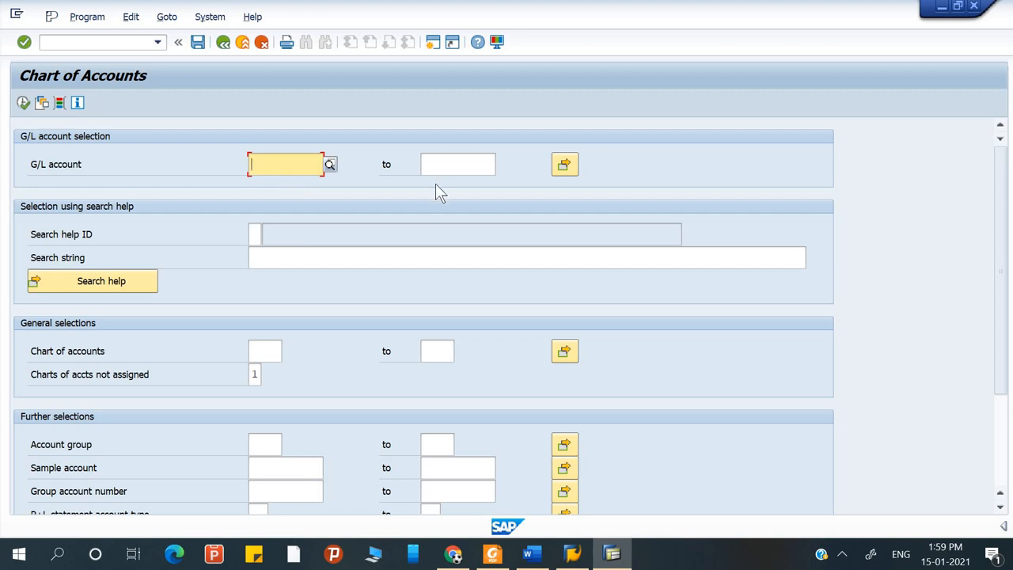
# Run the Chart of Accounts report for G/L accounts 20211 to 20216
pyautogui.write('2')
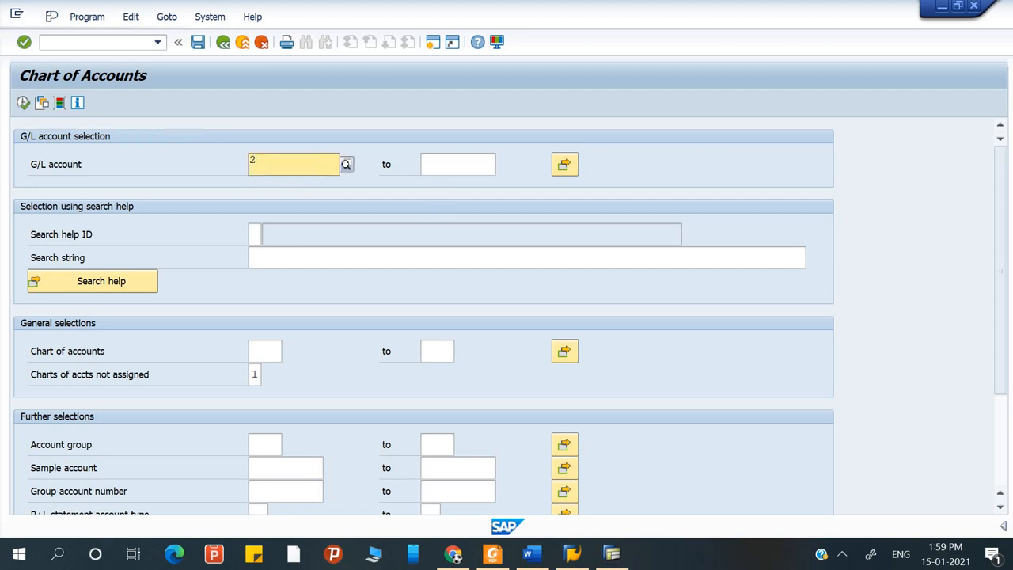
pyautogui.write('021')
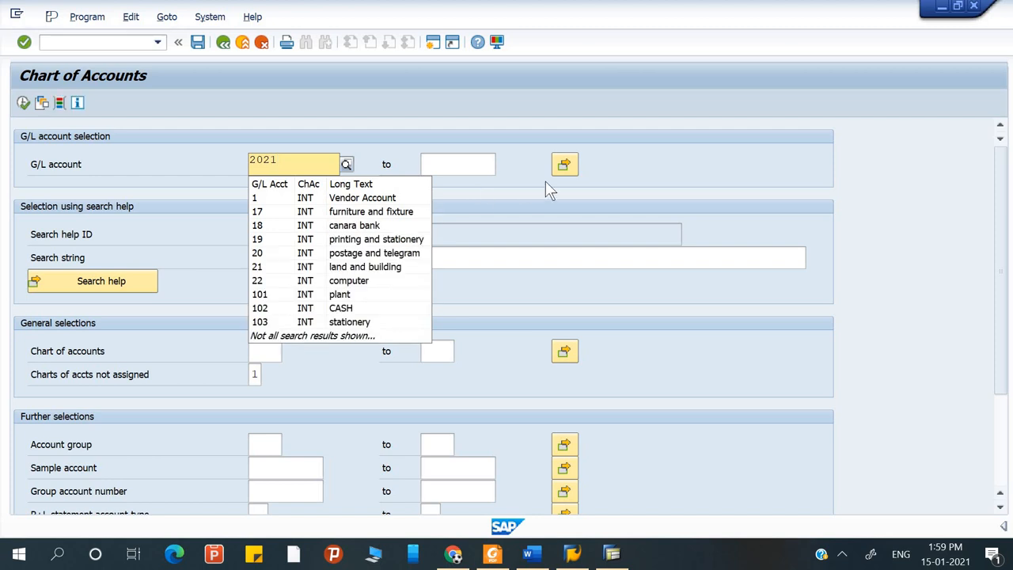
pyautogui.press('Down')
pyautogui.write('1')
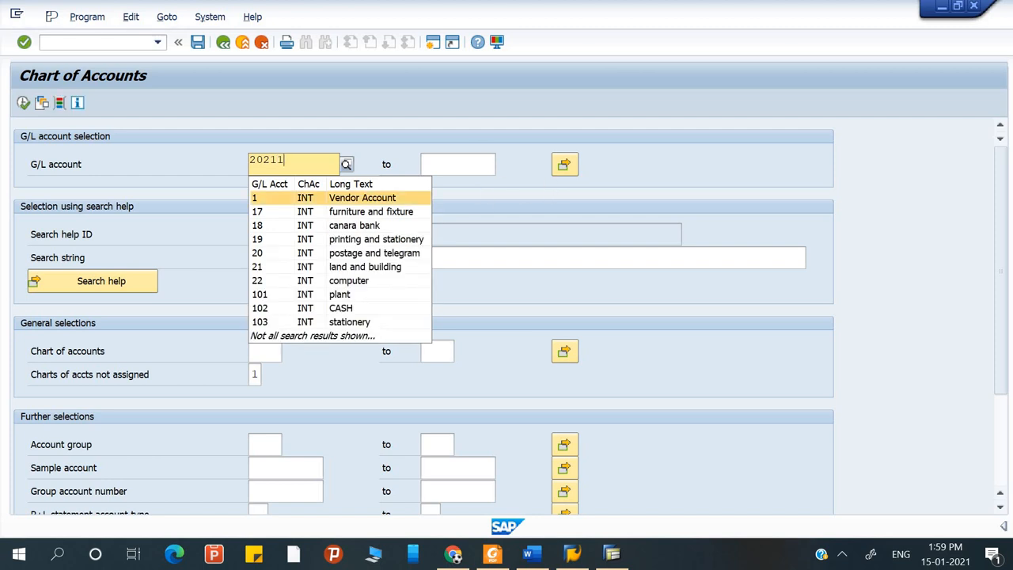
pyautogui.click(476, 158)
pyautogui.write('2')
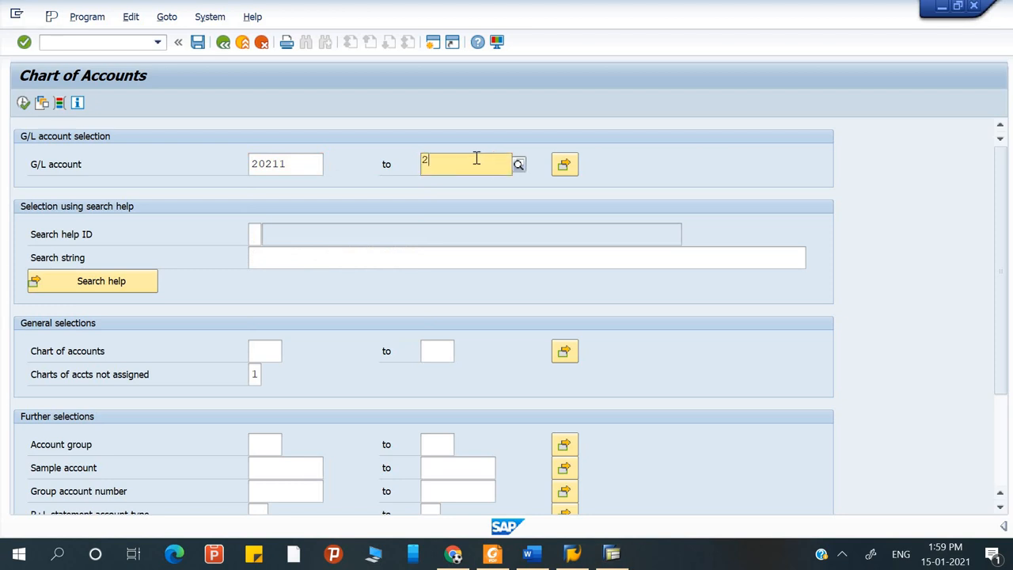
pyautogui.write('0216')
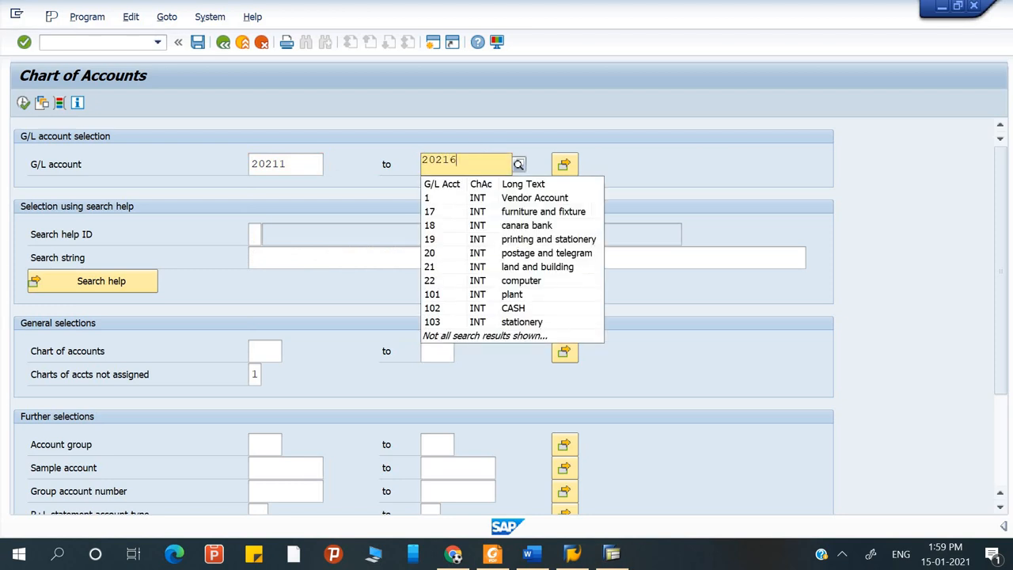
pyautogui.click(23, 104)
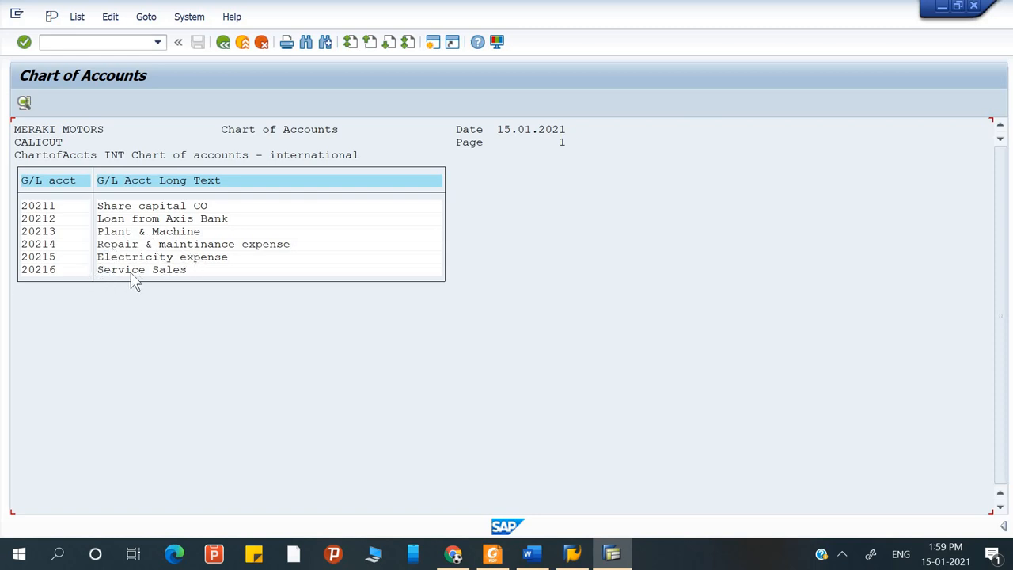
# Open account 20211 from the report list and put its chart of accounts data into change mode
pyautogui.doubleClick(56, 209)
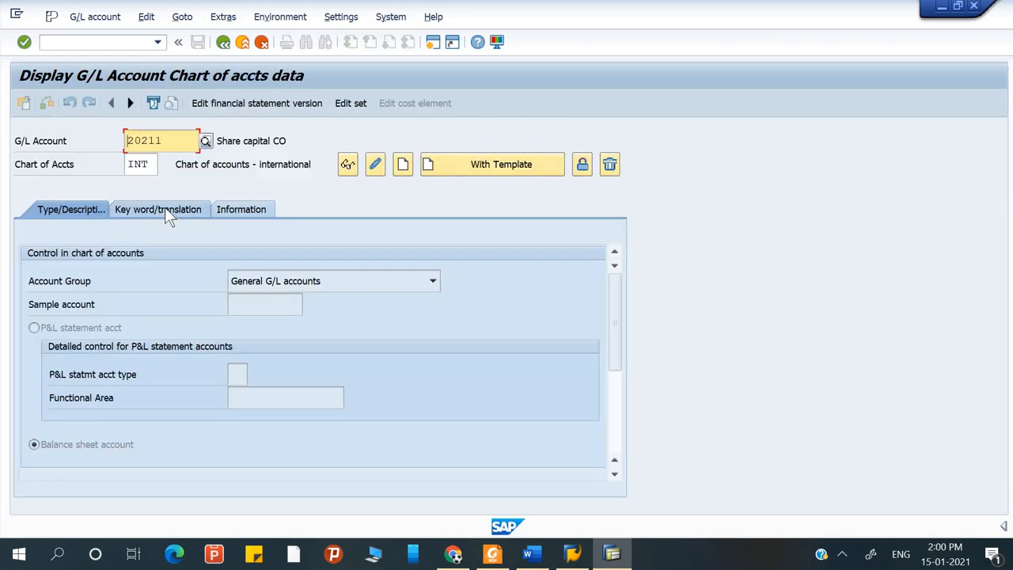
pyautogui.click(165, 206)
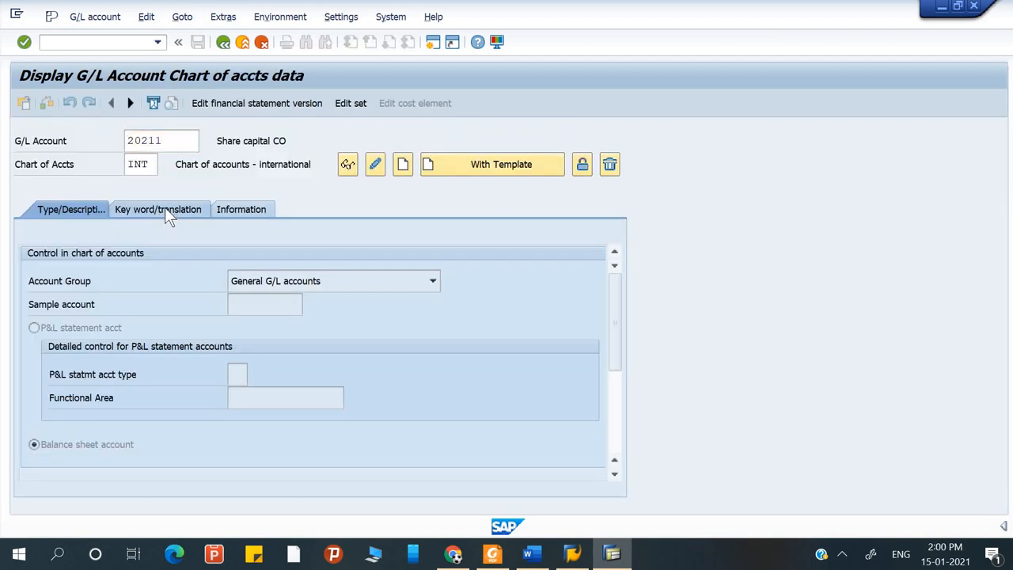
pyautogui.click(60, 212)
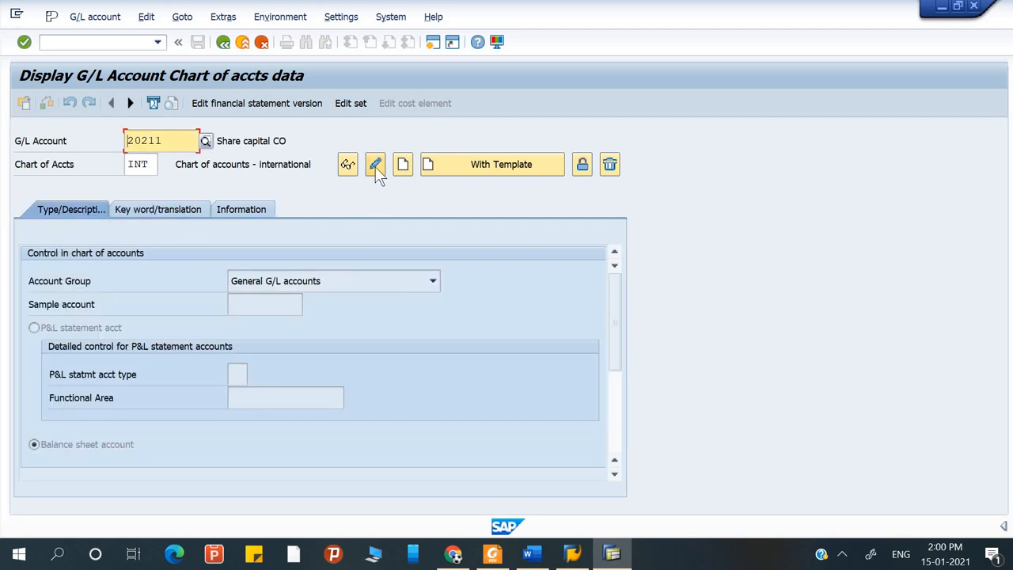
pyautogui.click(376, 165)
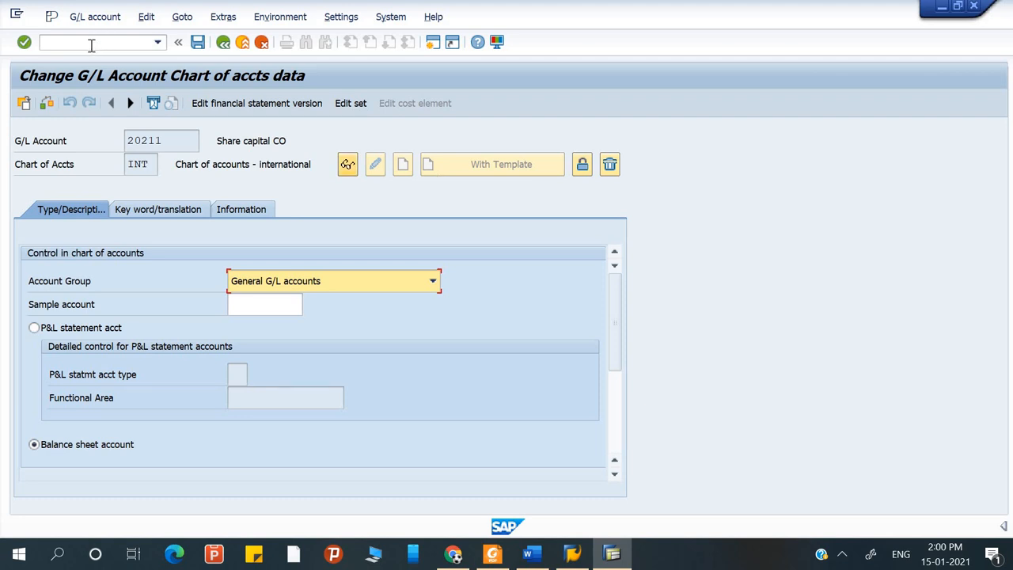
# Leave account 20211 without changing it and start central G/L account maintenance with transaction fs00
pyautogui.click(91, 45)
pyautogui.write('/n')
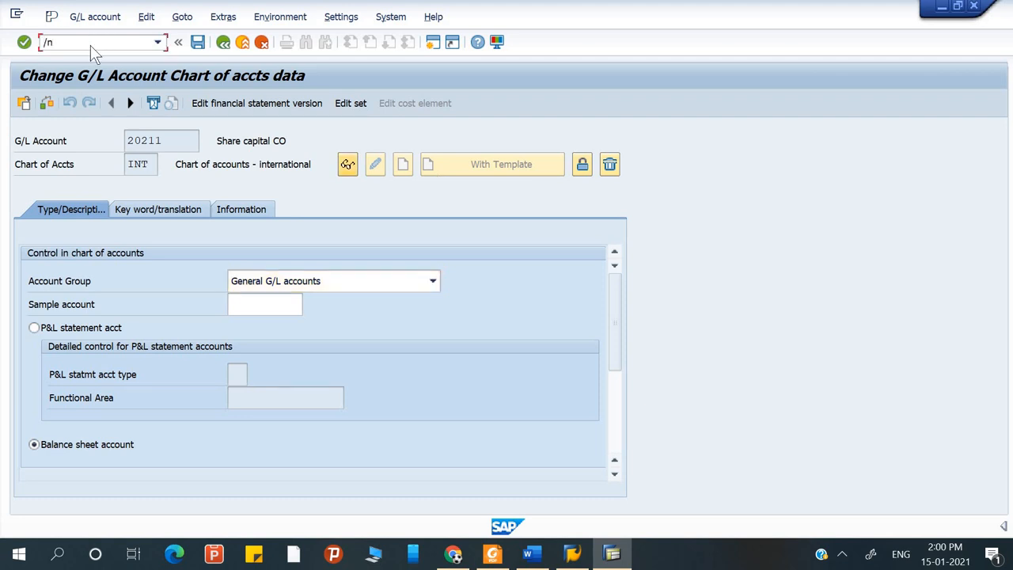
pyautogui.press('Return')
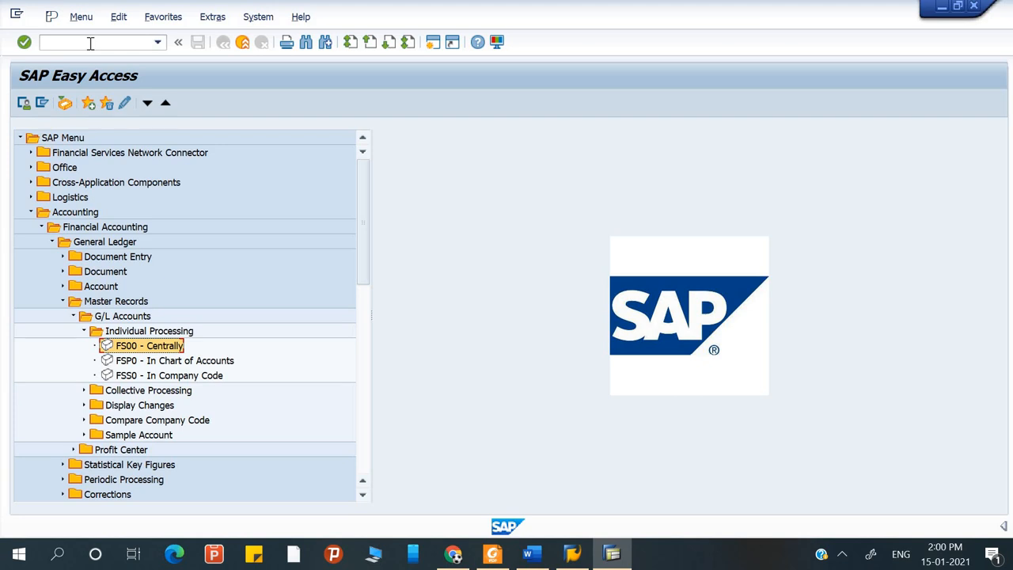
pyautogui.click(91, 44)
pyautogui.write('fs00')
pyautogui.press('Return')
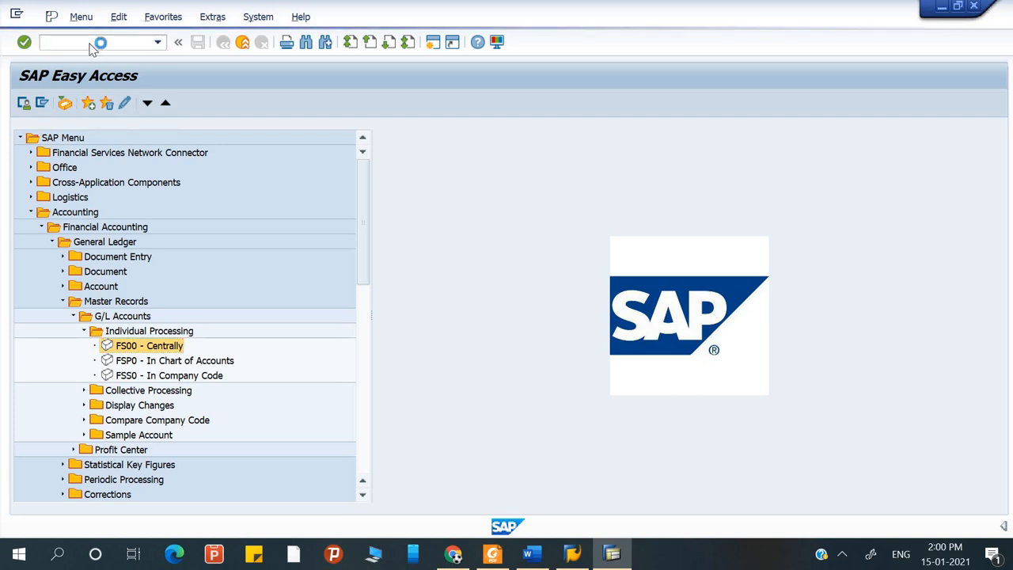